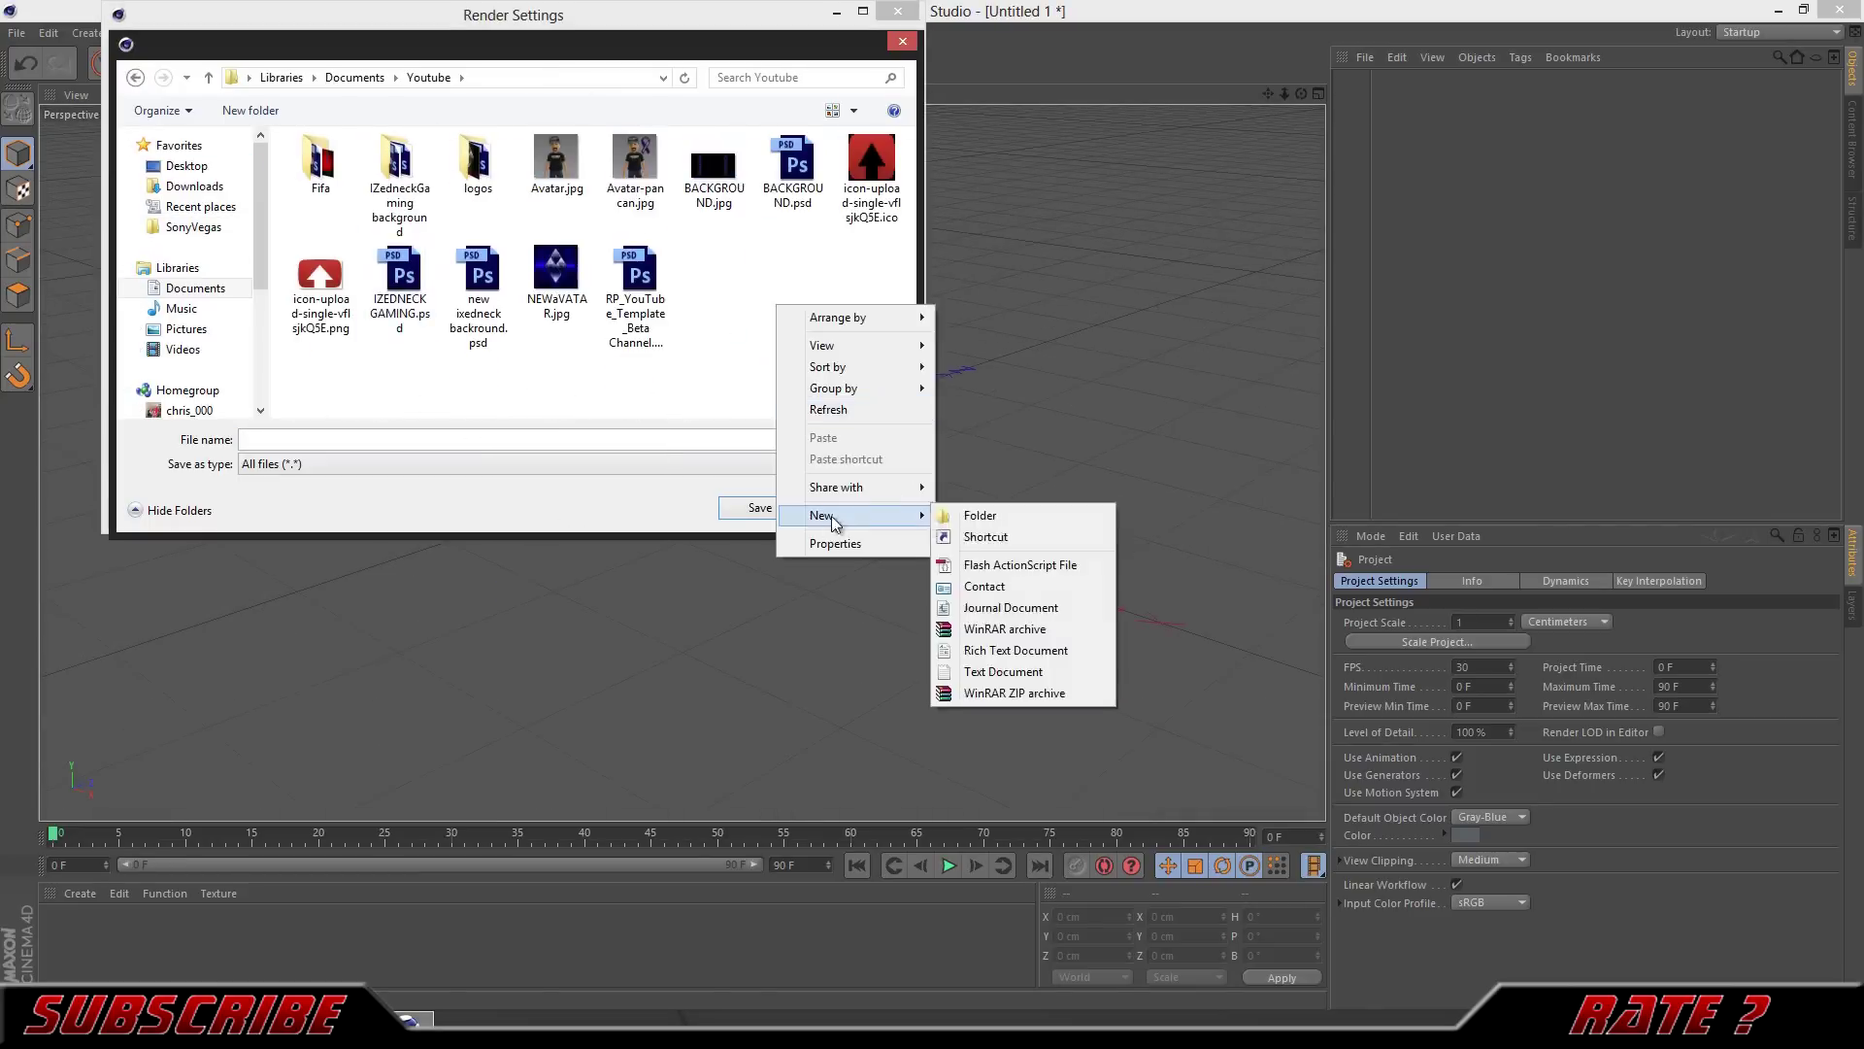
Step: Cancel the Render Settings save dialog and bring up the primitive objects drop-down
type("Opr")
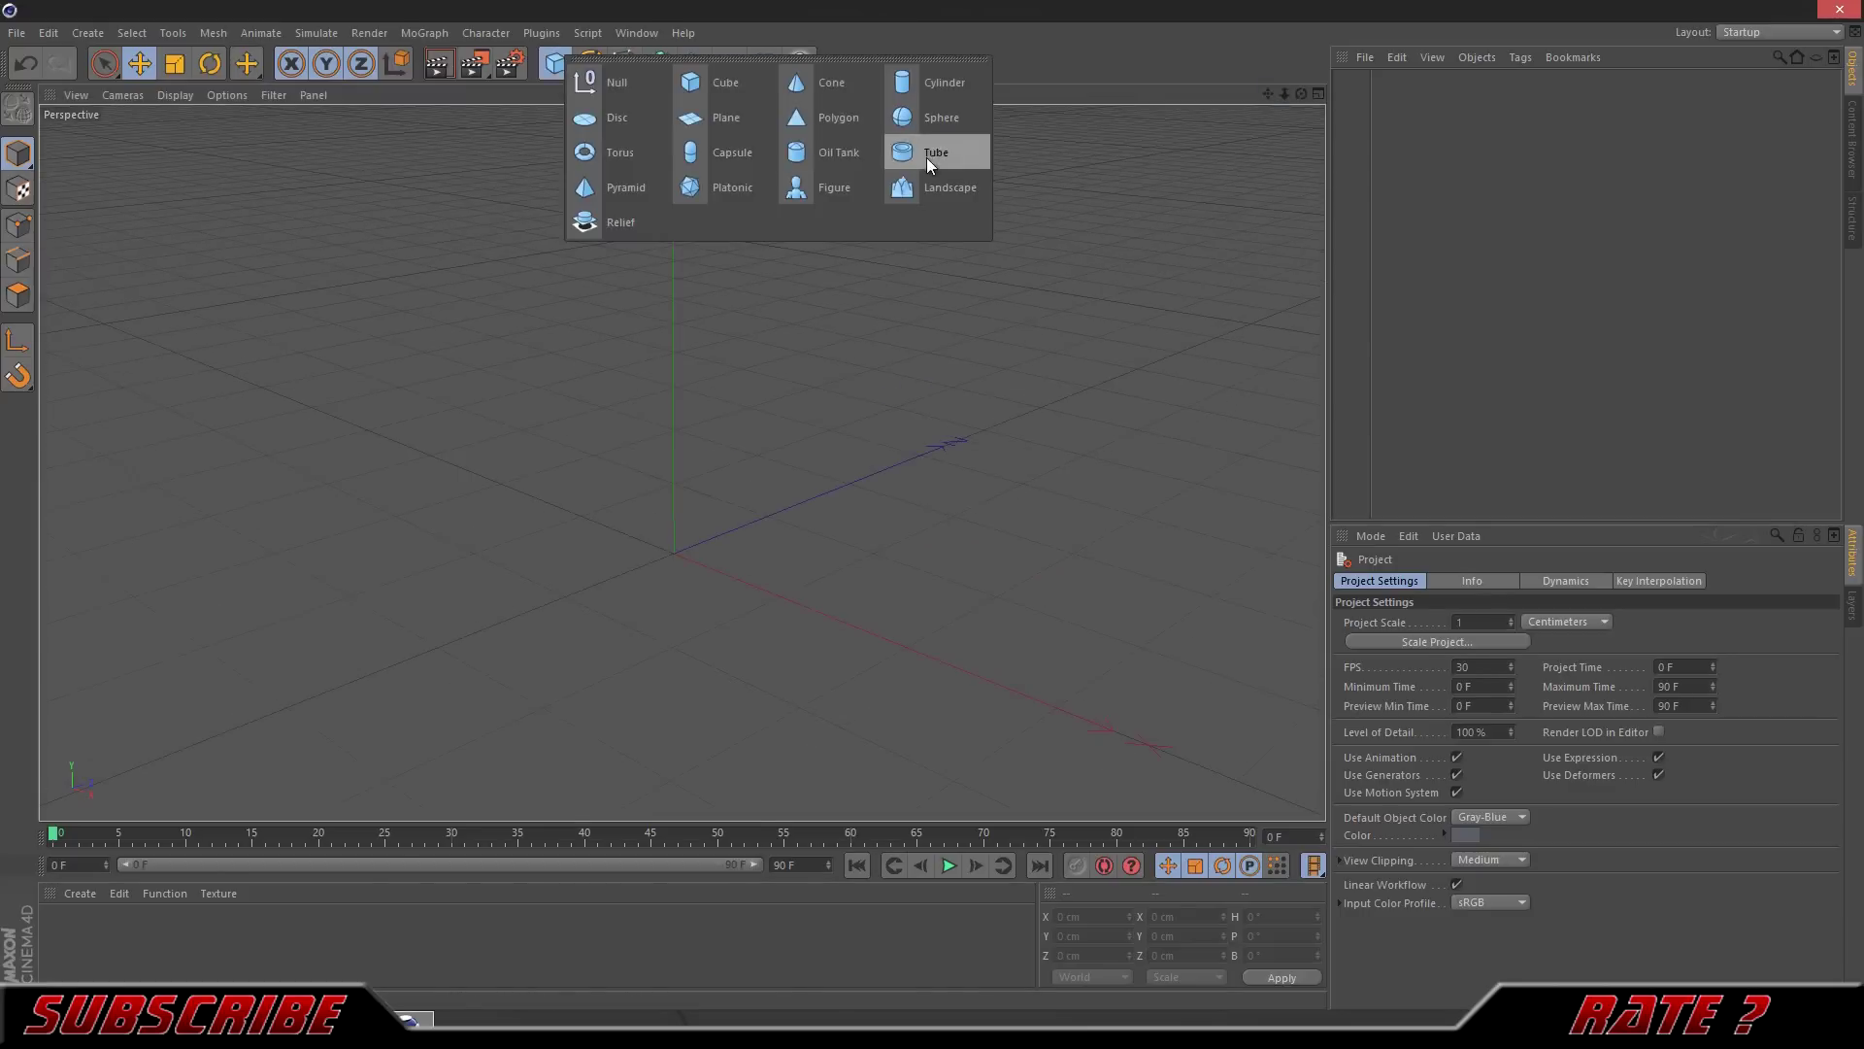
Step: Add a wide, thin Tube ring with more rotation, cap and height segments
left_click(927, 157)
left_click_drag(1068, 670, 971, 624)
double_click(1504, 658)
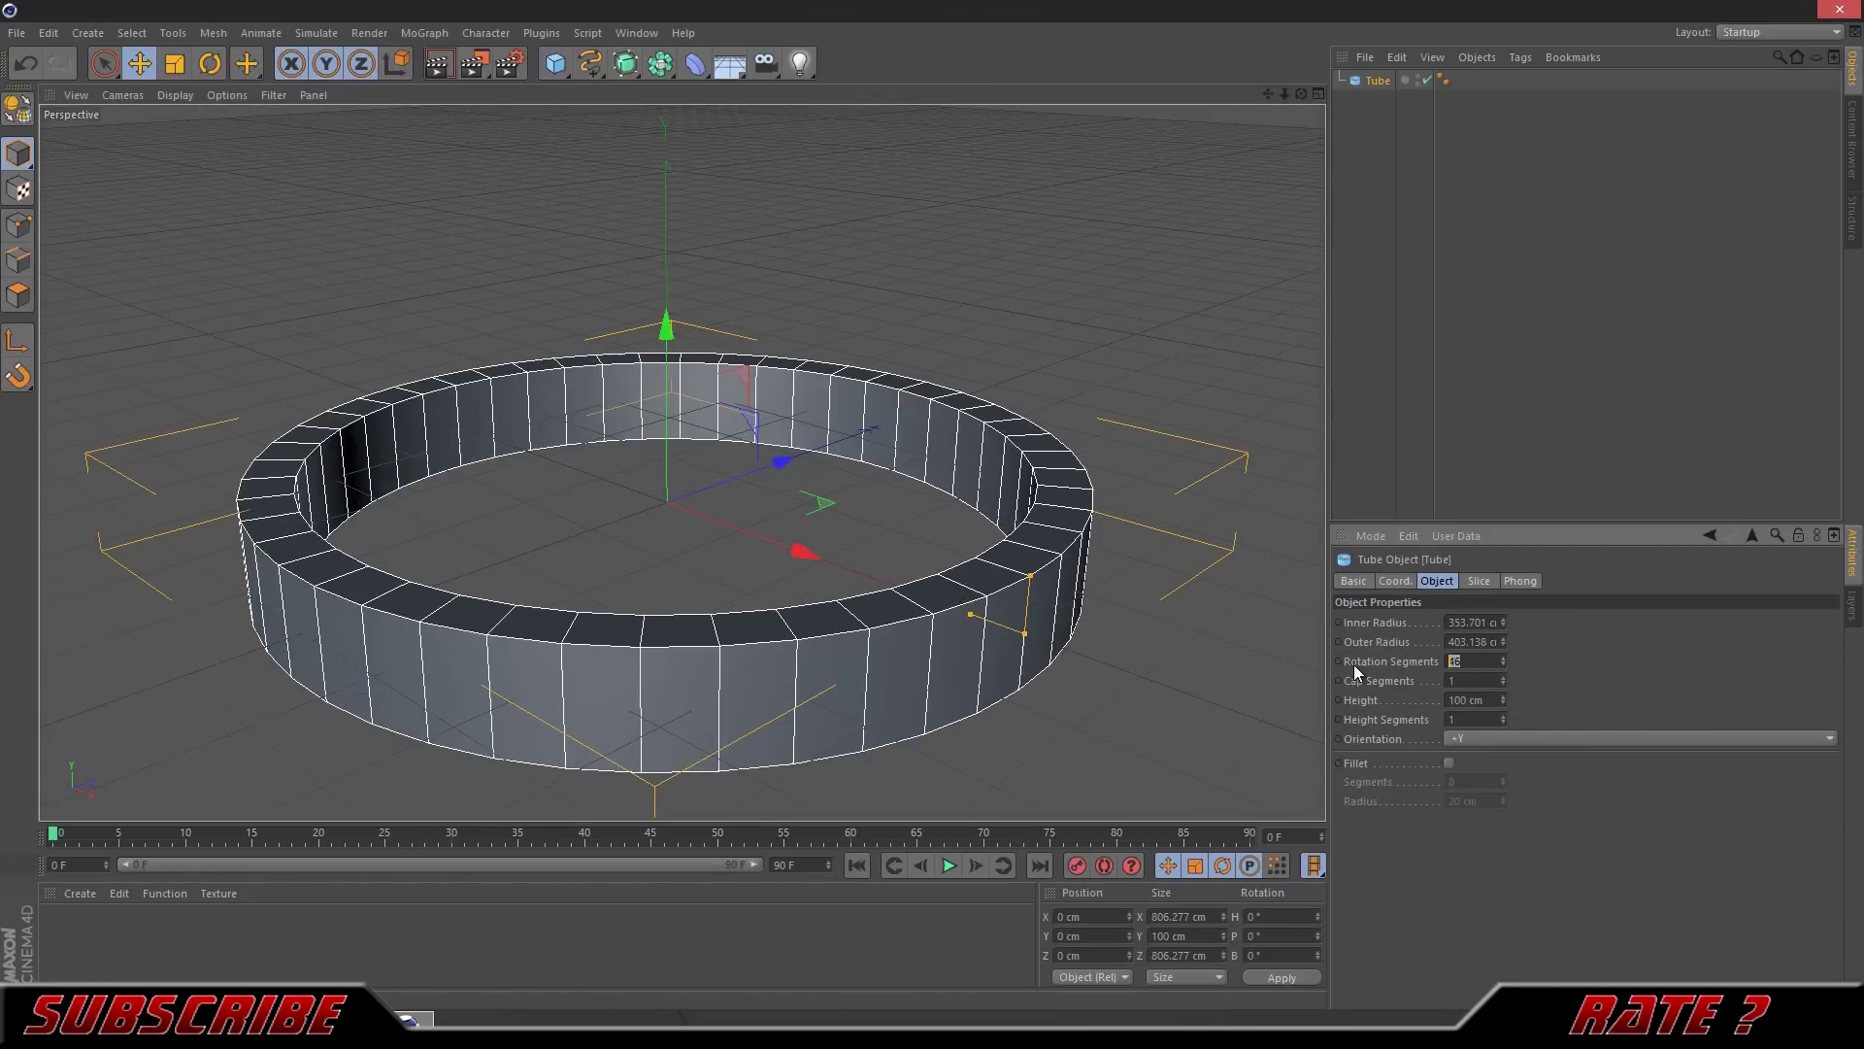
left_click_drag(1501, 678, 1504, 693)
double_click(1505, 716)
scroll(594, 470, "up", 2)
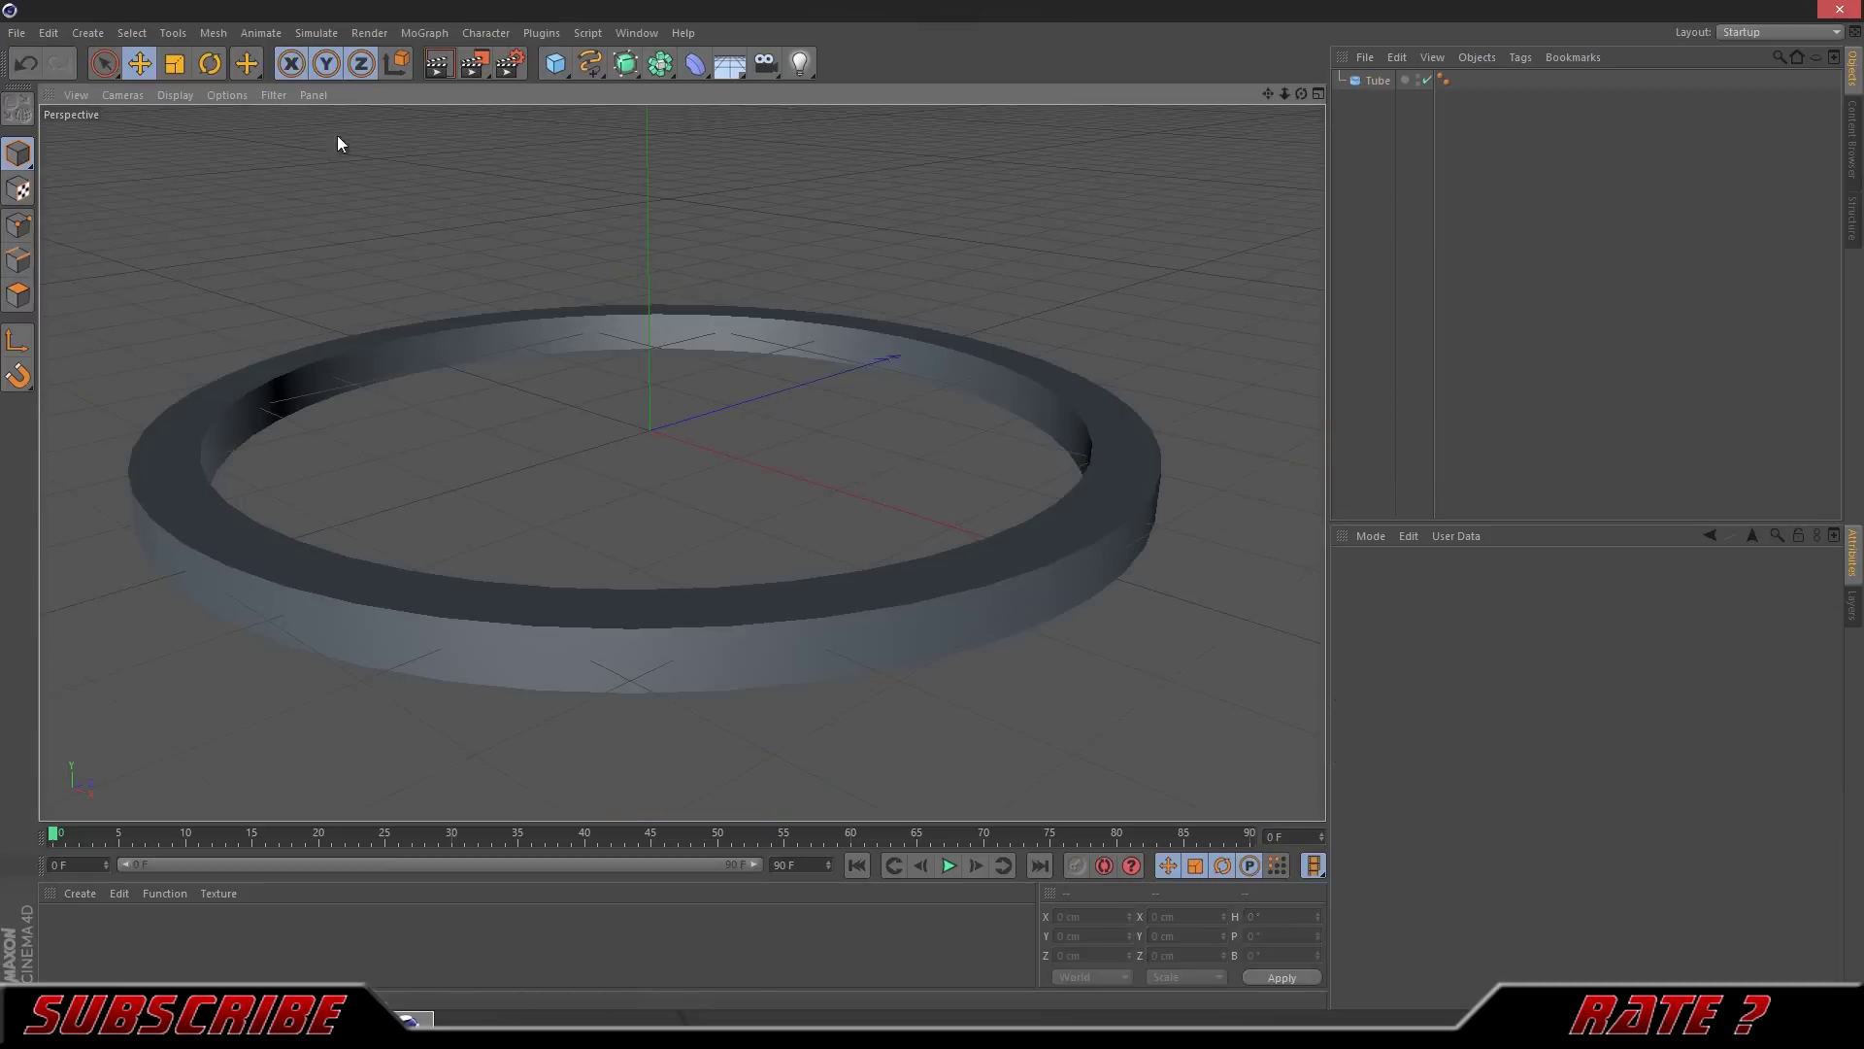
Step: Select a polygon loop around the ring and start an inner extrusion
left_click(635, 657)
right_click(634, 657)
left_click(668, 600)
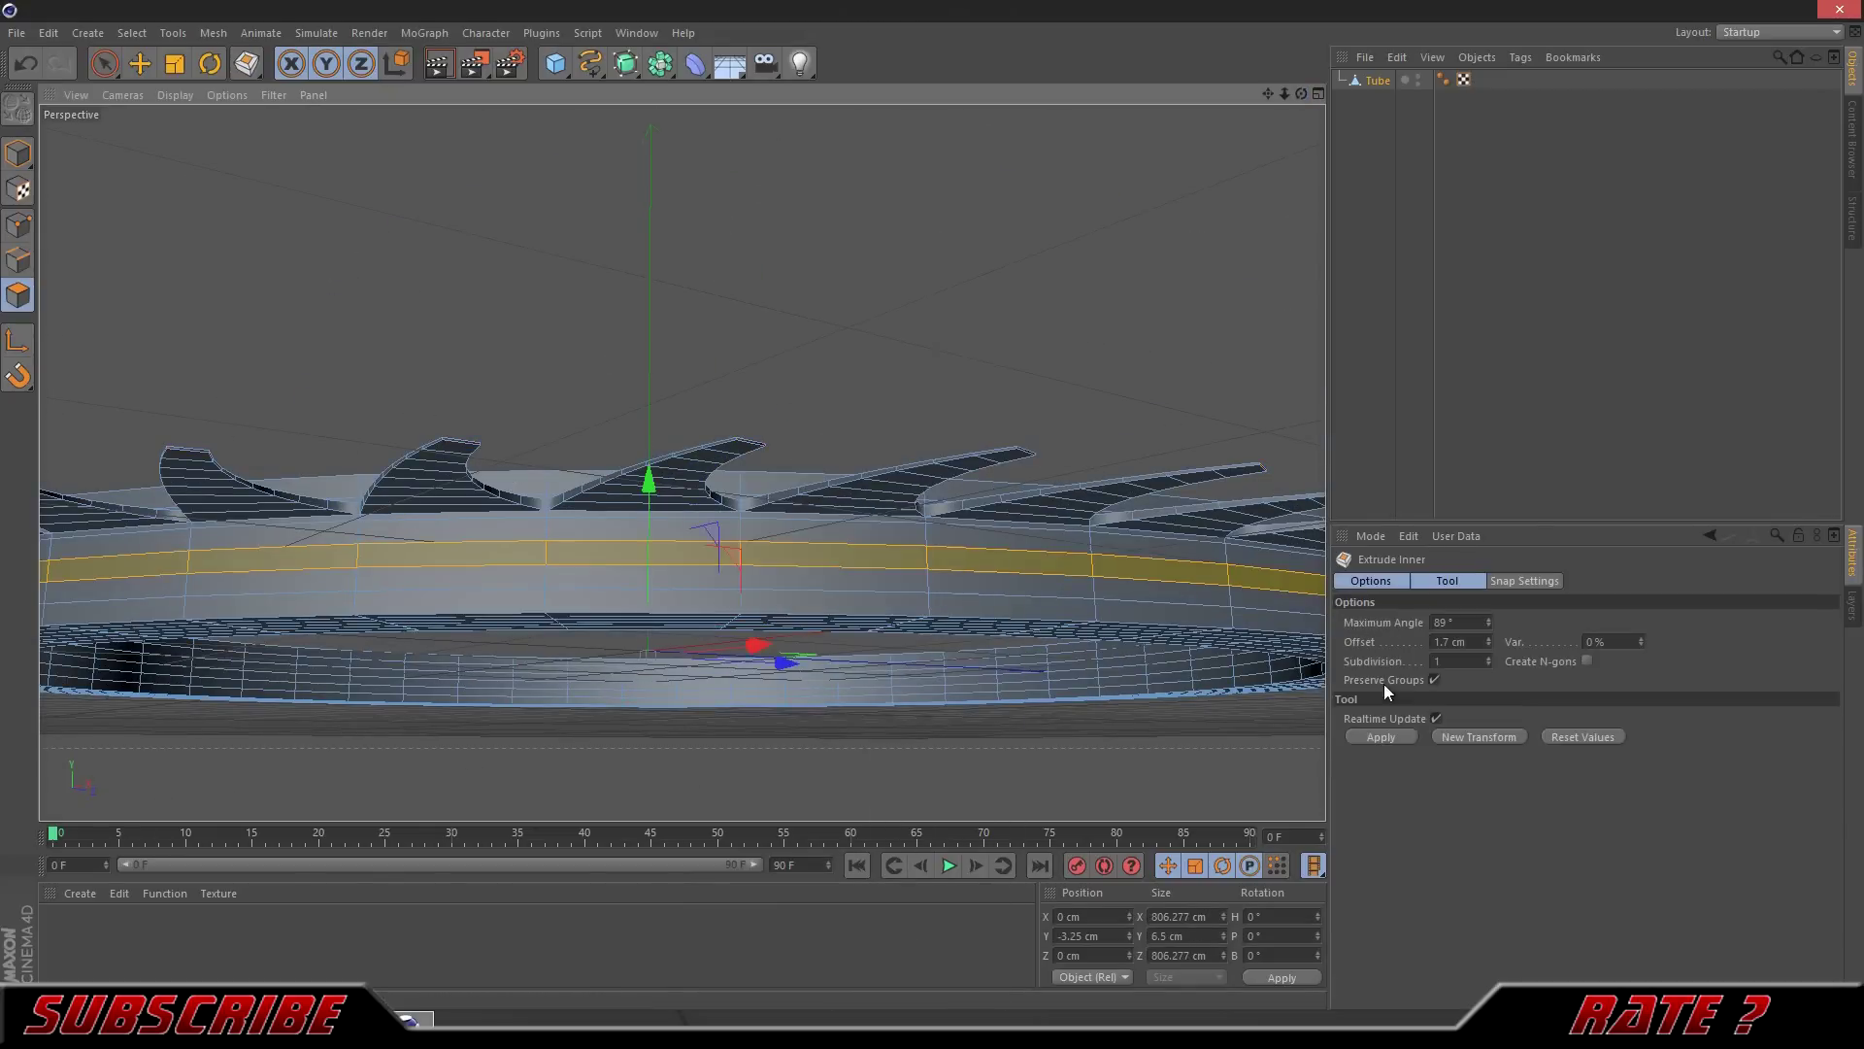
Step: Matrix-extrude the ring's polygon loop into curved gear spikes, then select an edge loop
right_click(816, 621)
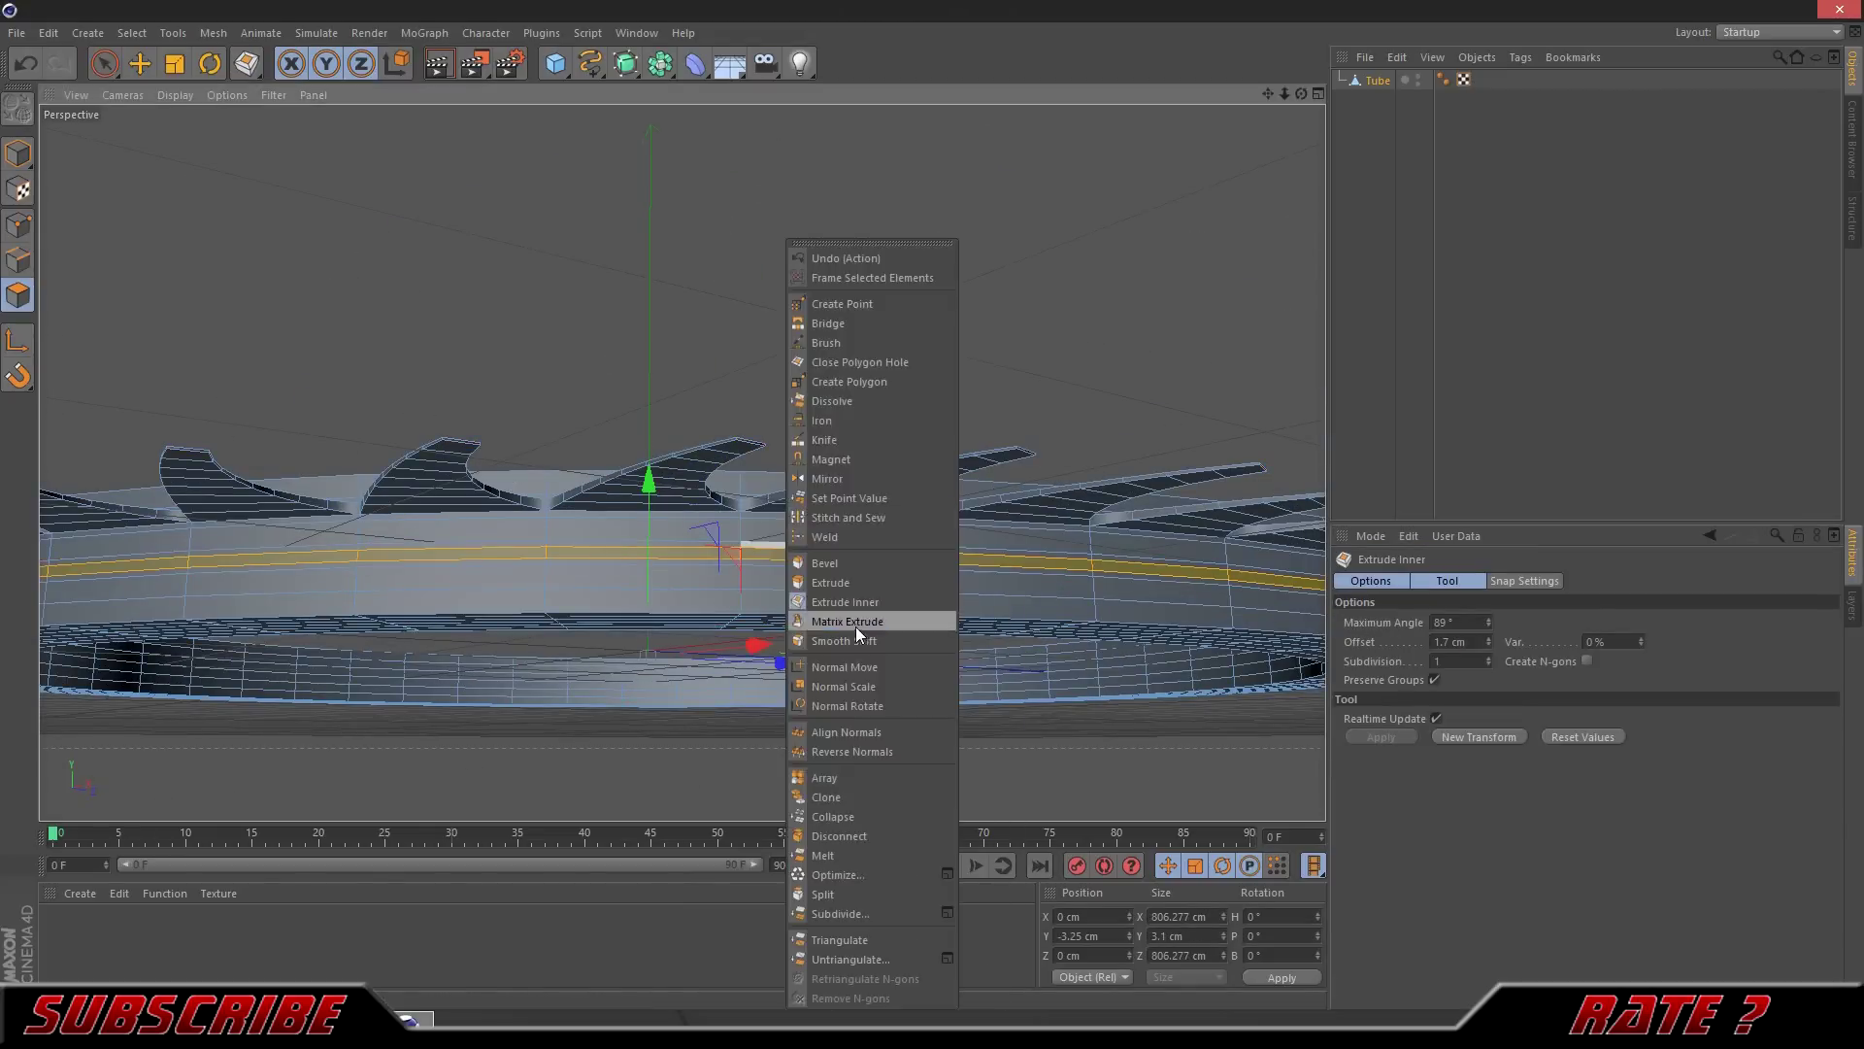
left_click(855, 627)
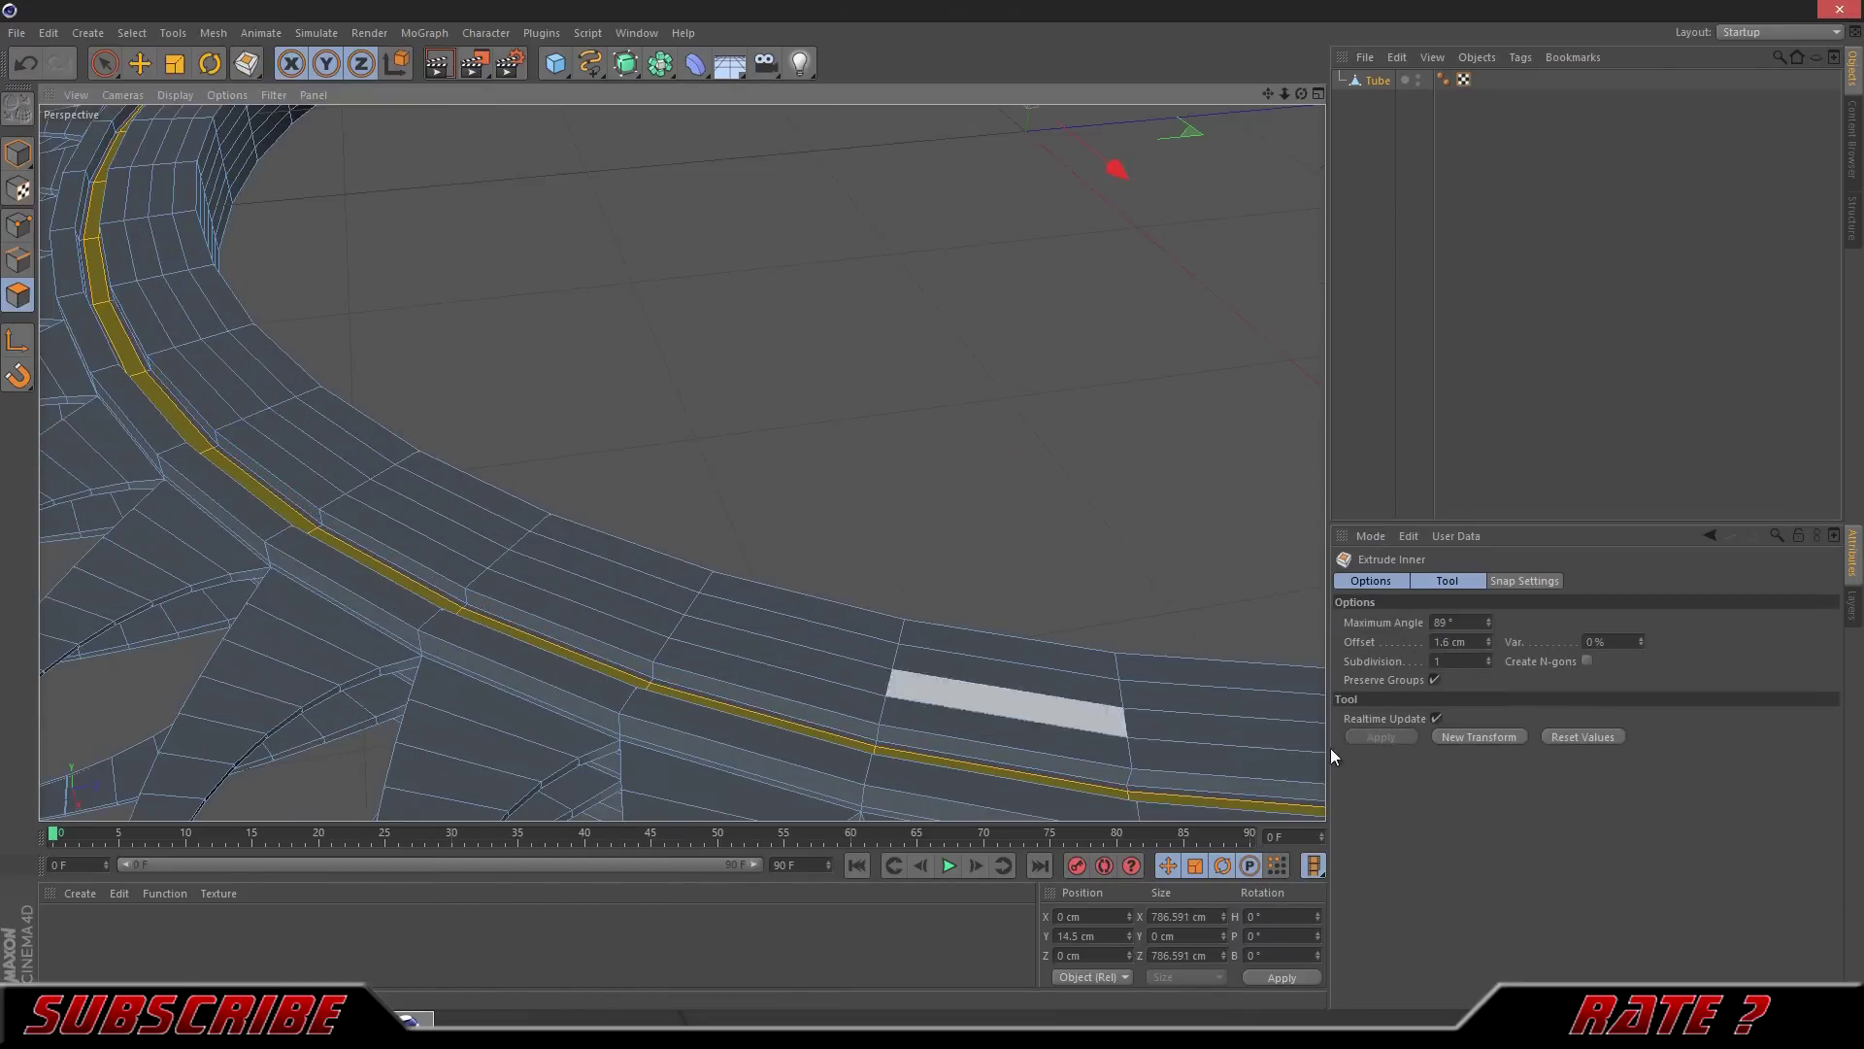
key("d")
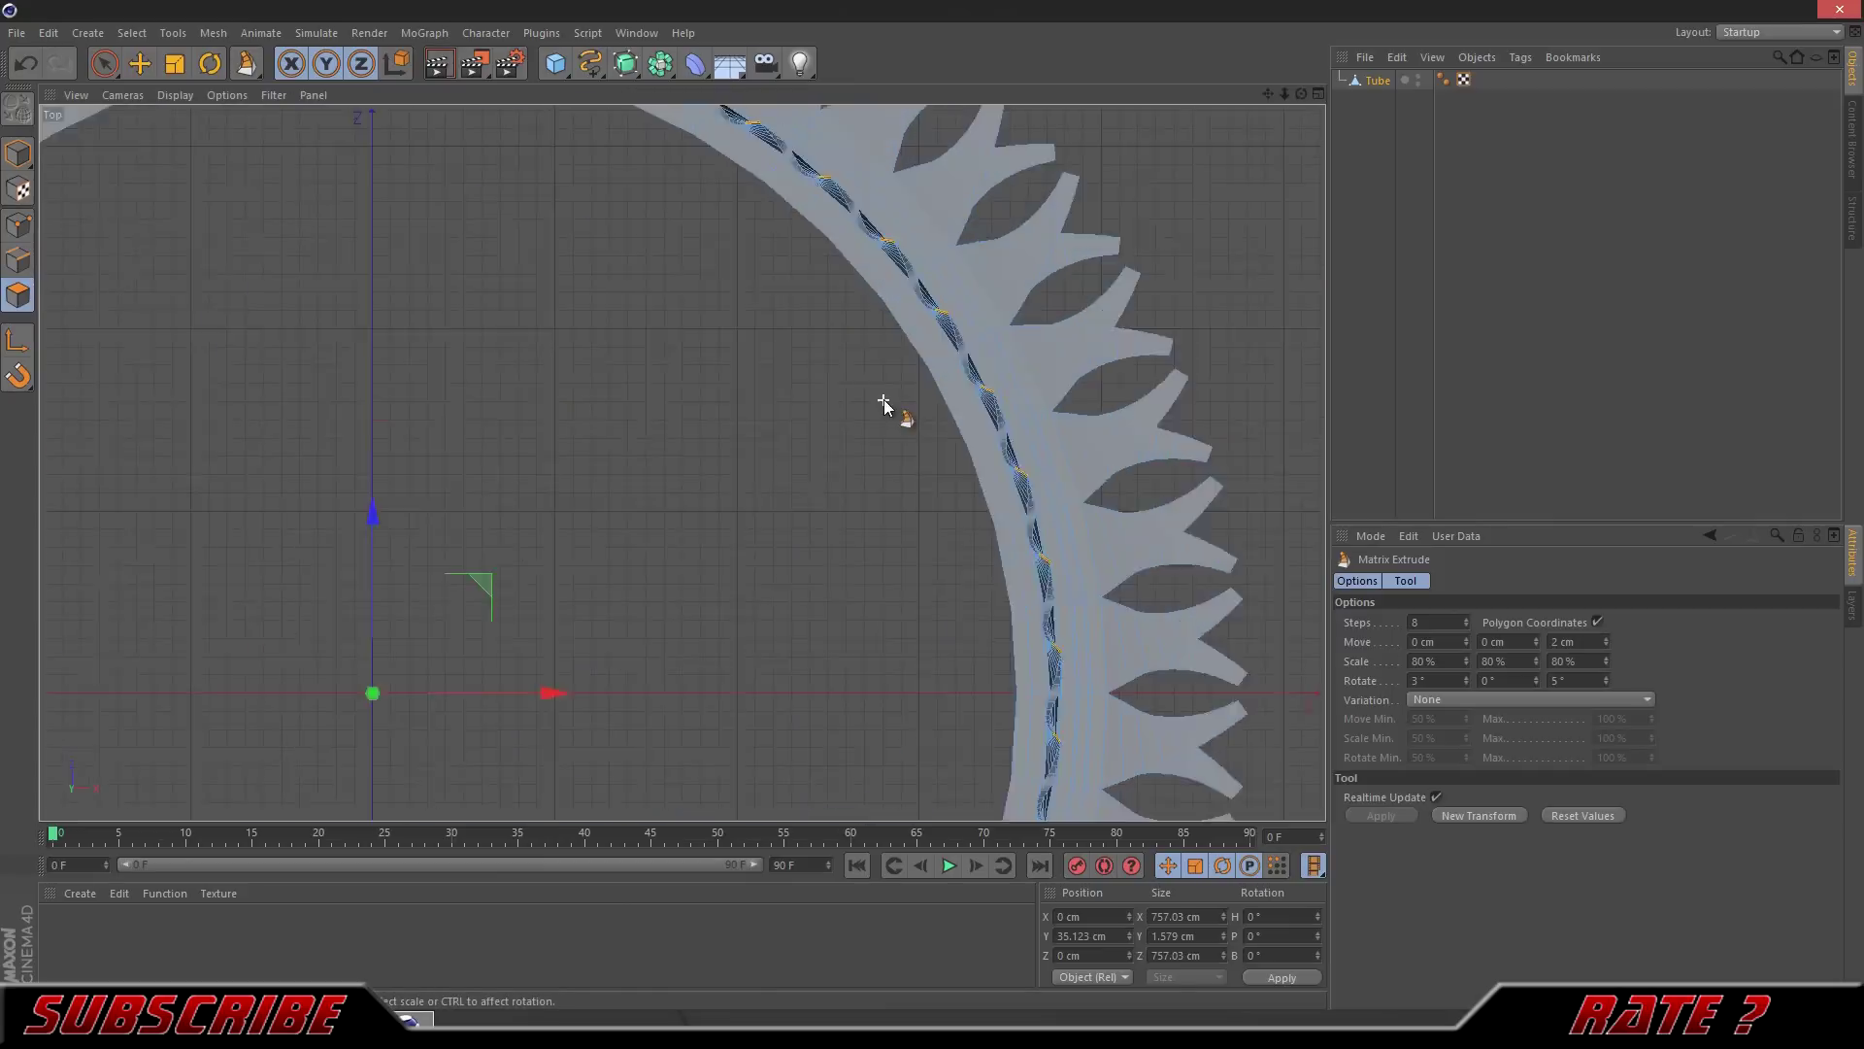
left_click(588, 396)
key("d")
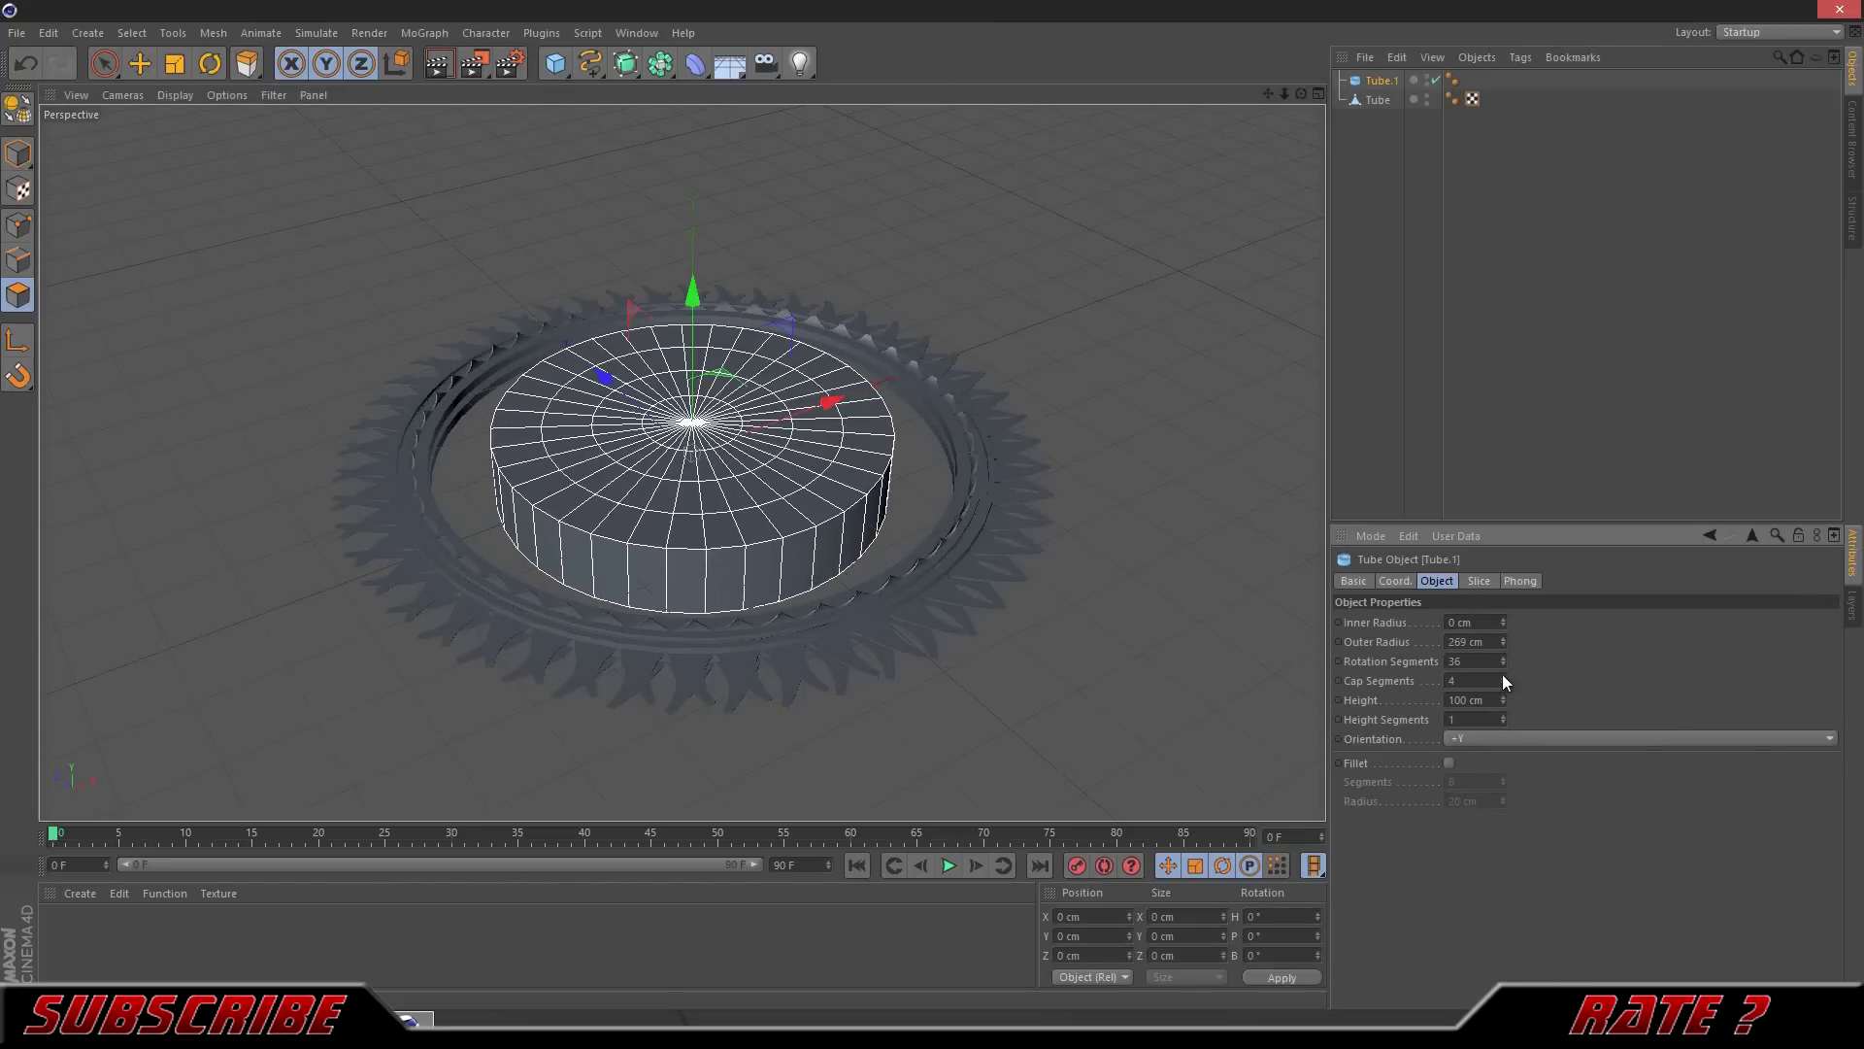
Step: Make the central tube editable, select part of the disc in front view and extrude it
left_click_drag(1263, 640, 934, 513, "alt")
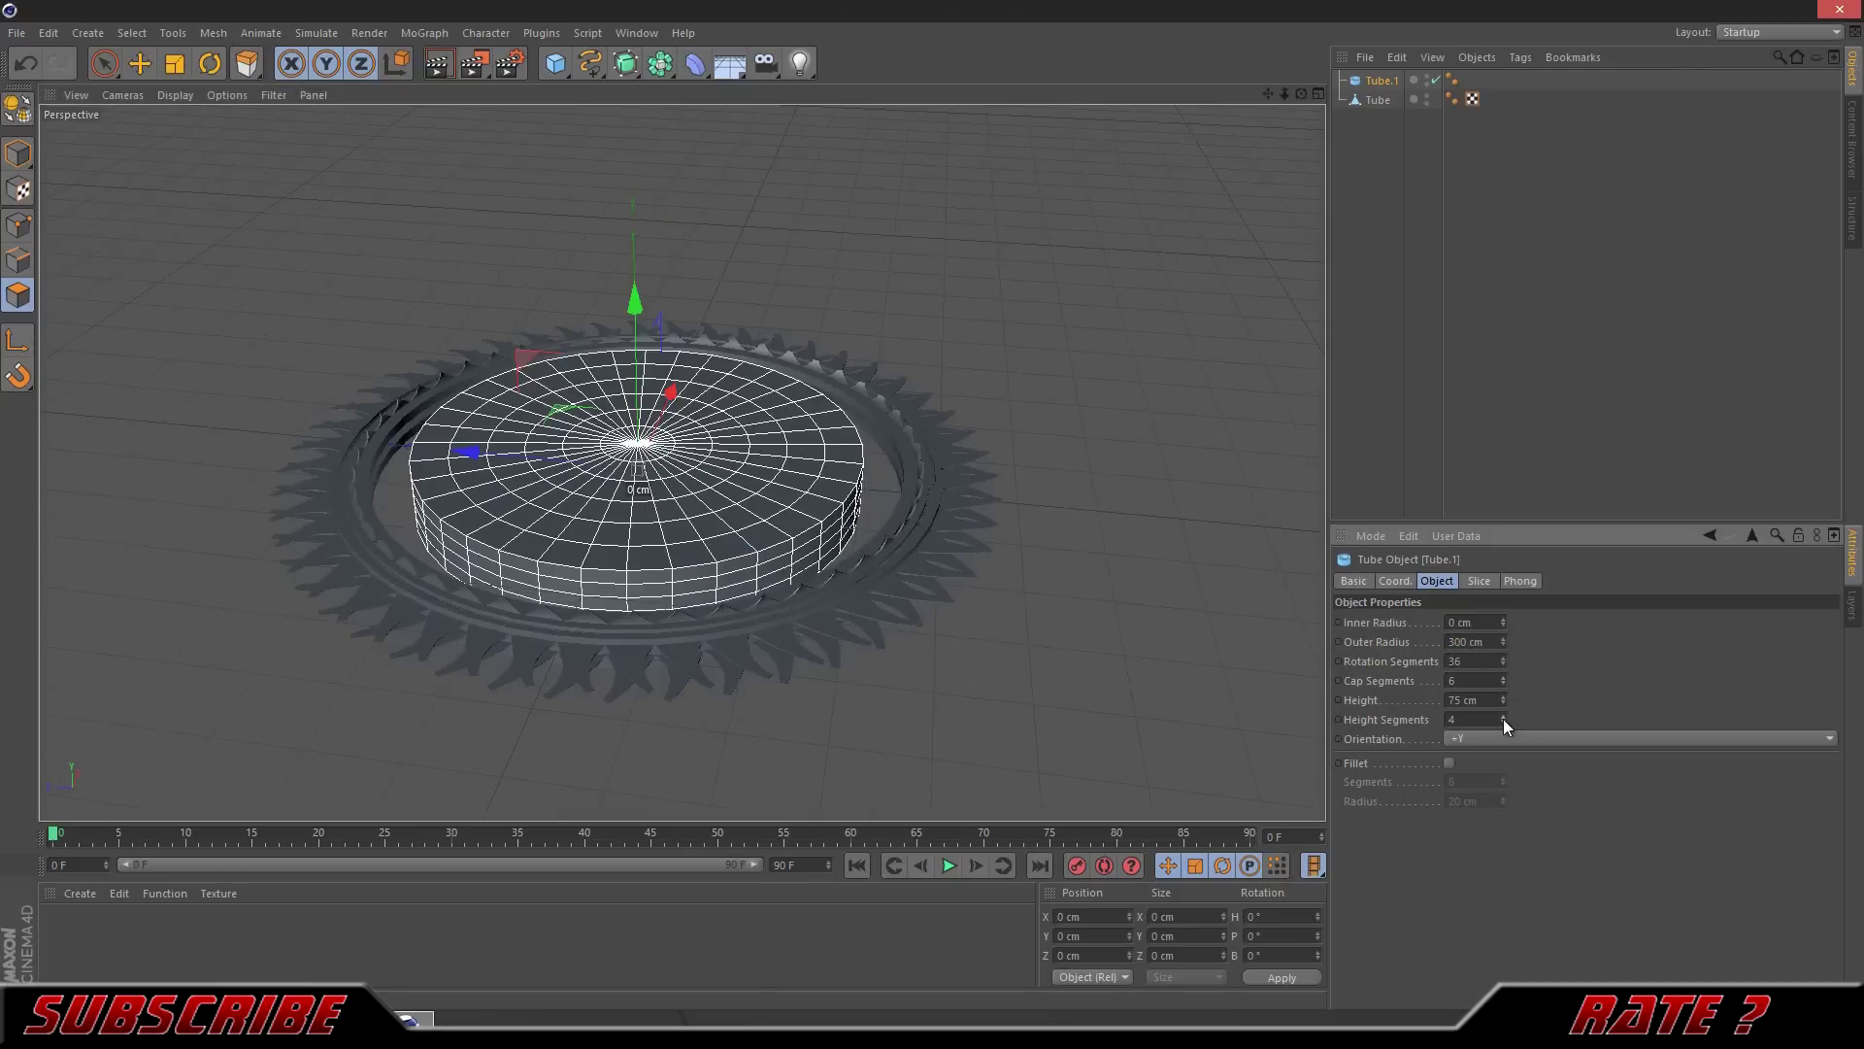
key("c")
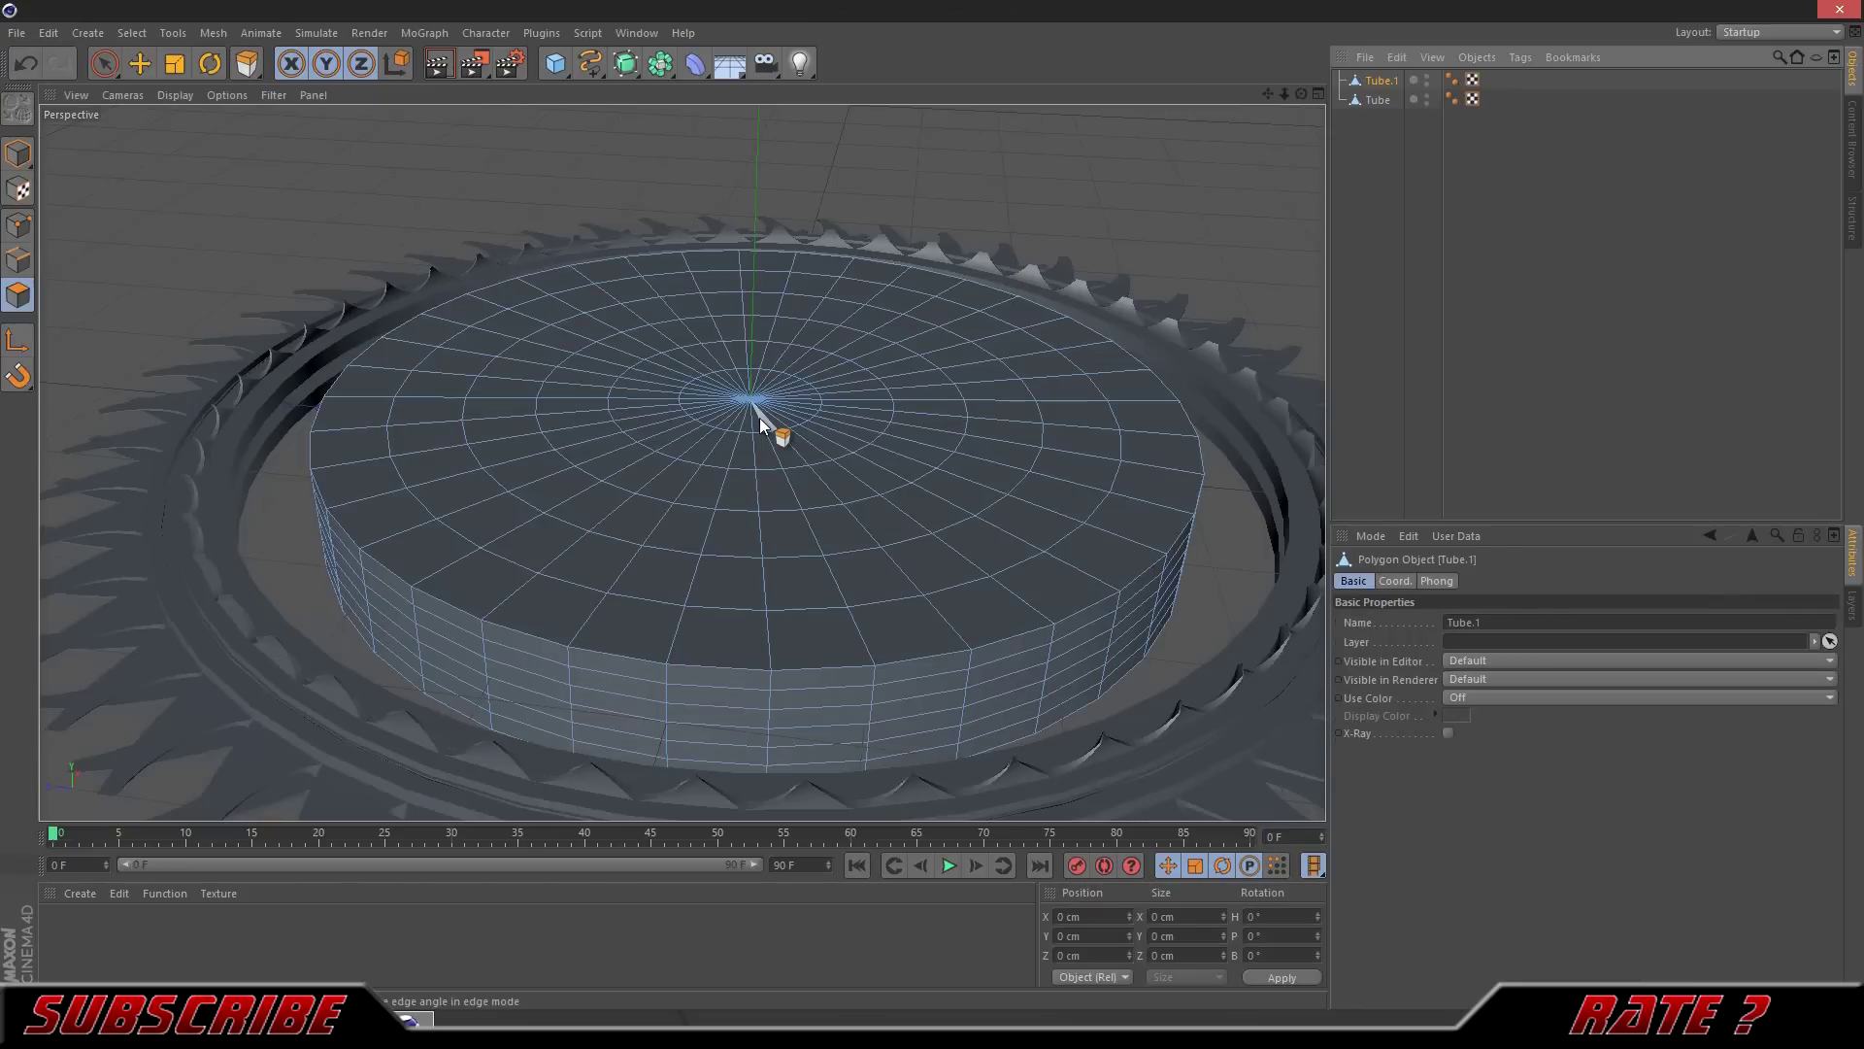
scroll(1226, 563, "up", 3)
middle_click(1202, 237)
left_click_drag(791, 533, 978, 583)
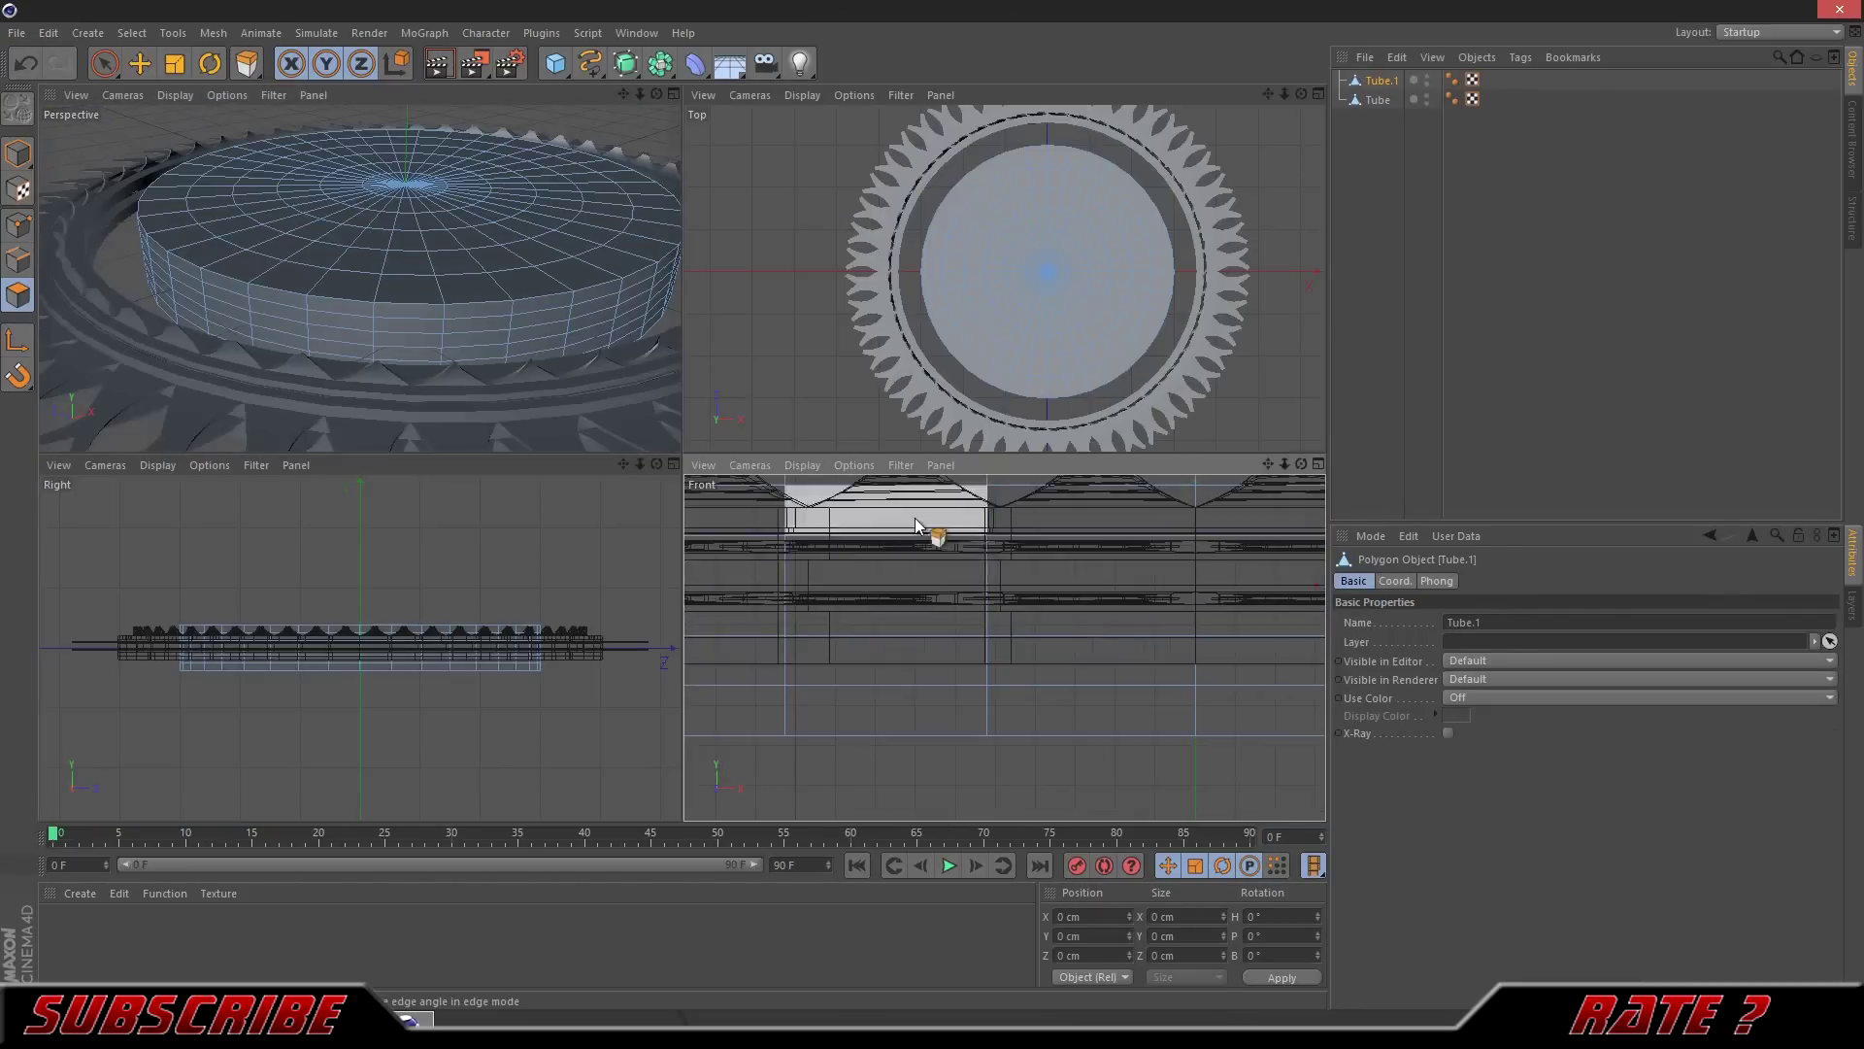
middle_click(388, 291)
right_click(750, 648)
left_click(792, 582)
left_click_drag(932, 505, 521, 364, "alt")
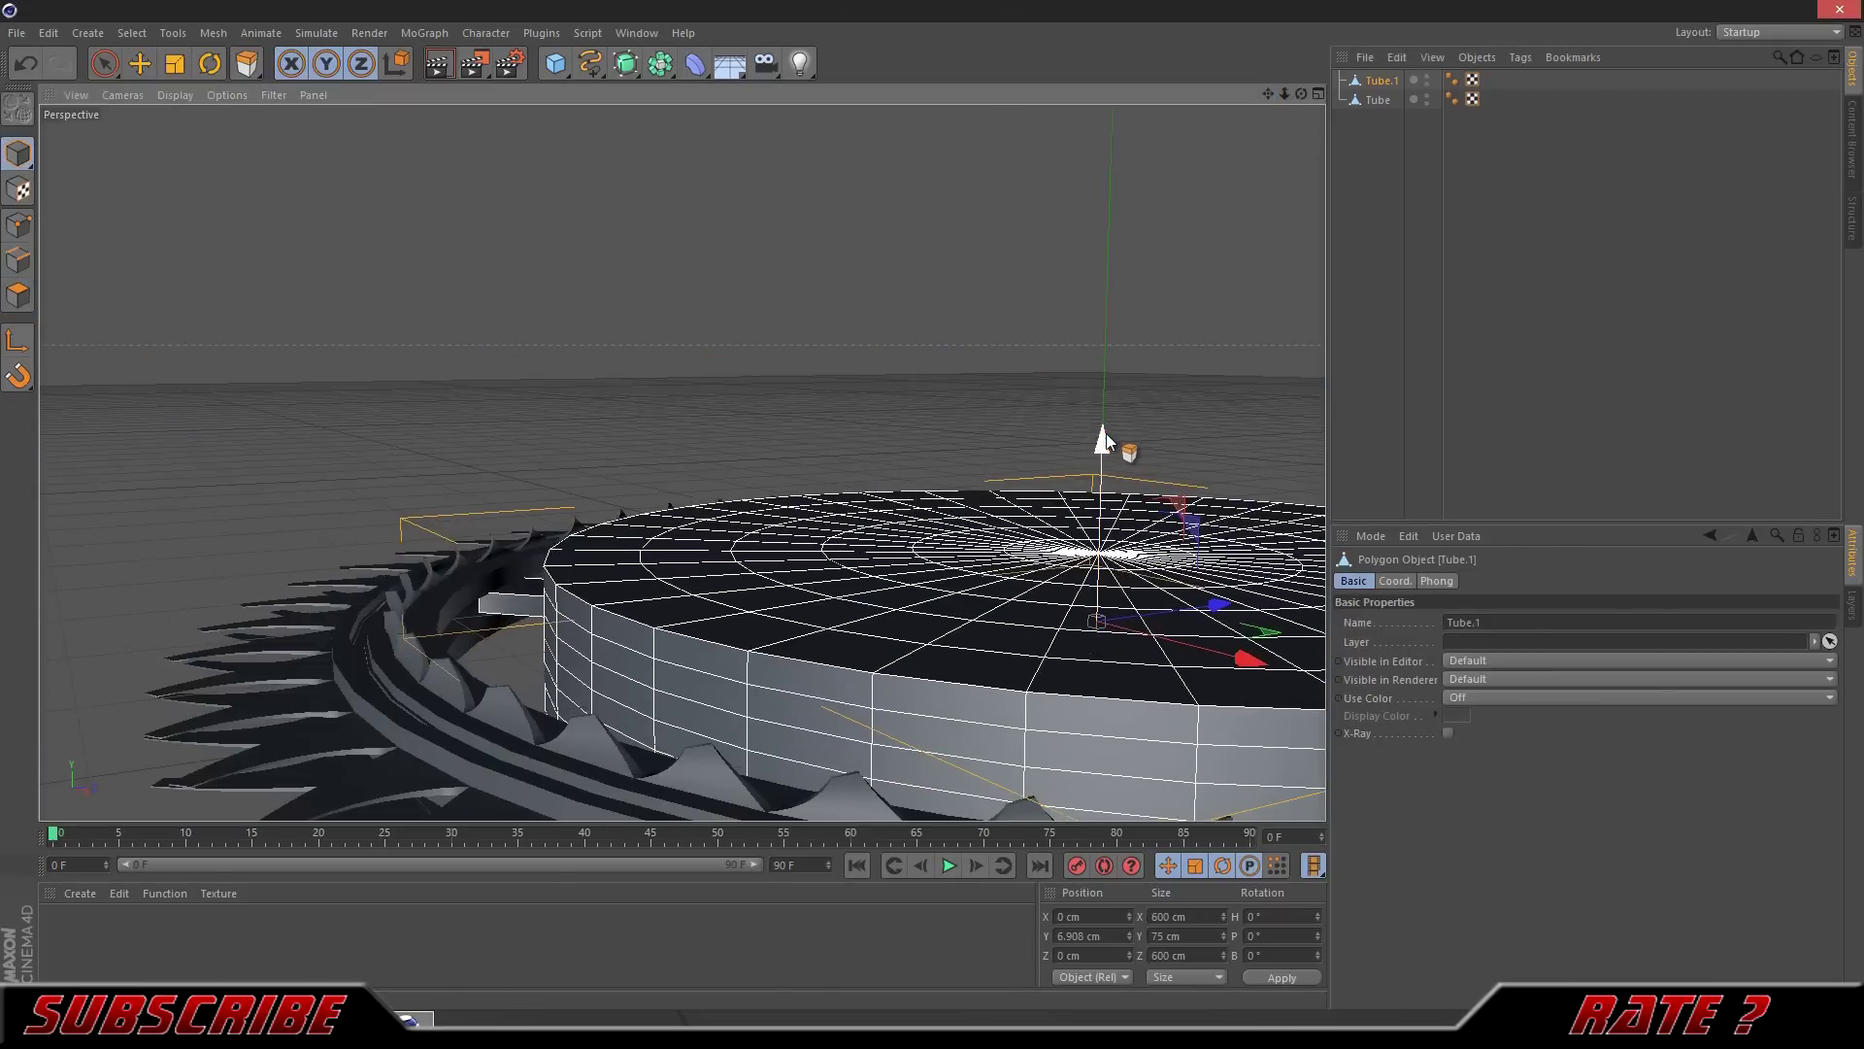
Step: Restore Tube.1's parametric settings and flatten it to 50 cm tall with 8 height segments
left_click(571, 66)
left_click_drag(1252, 670, 1317, 728)
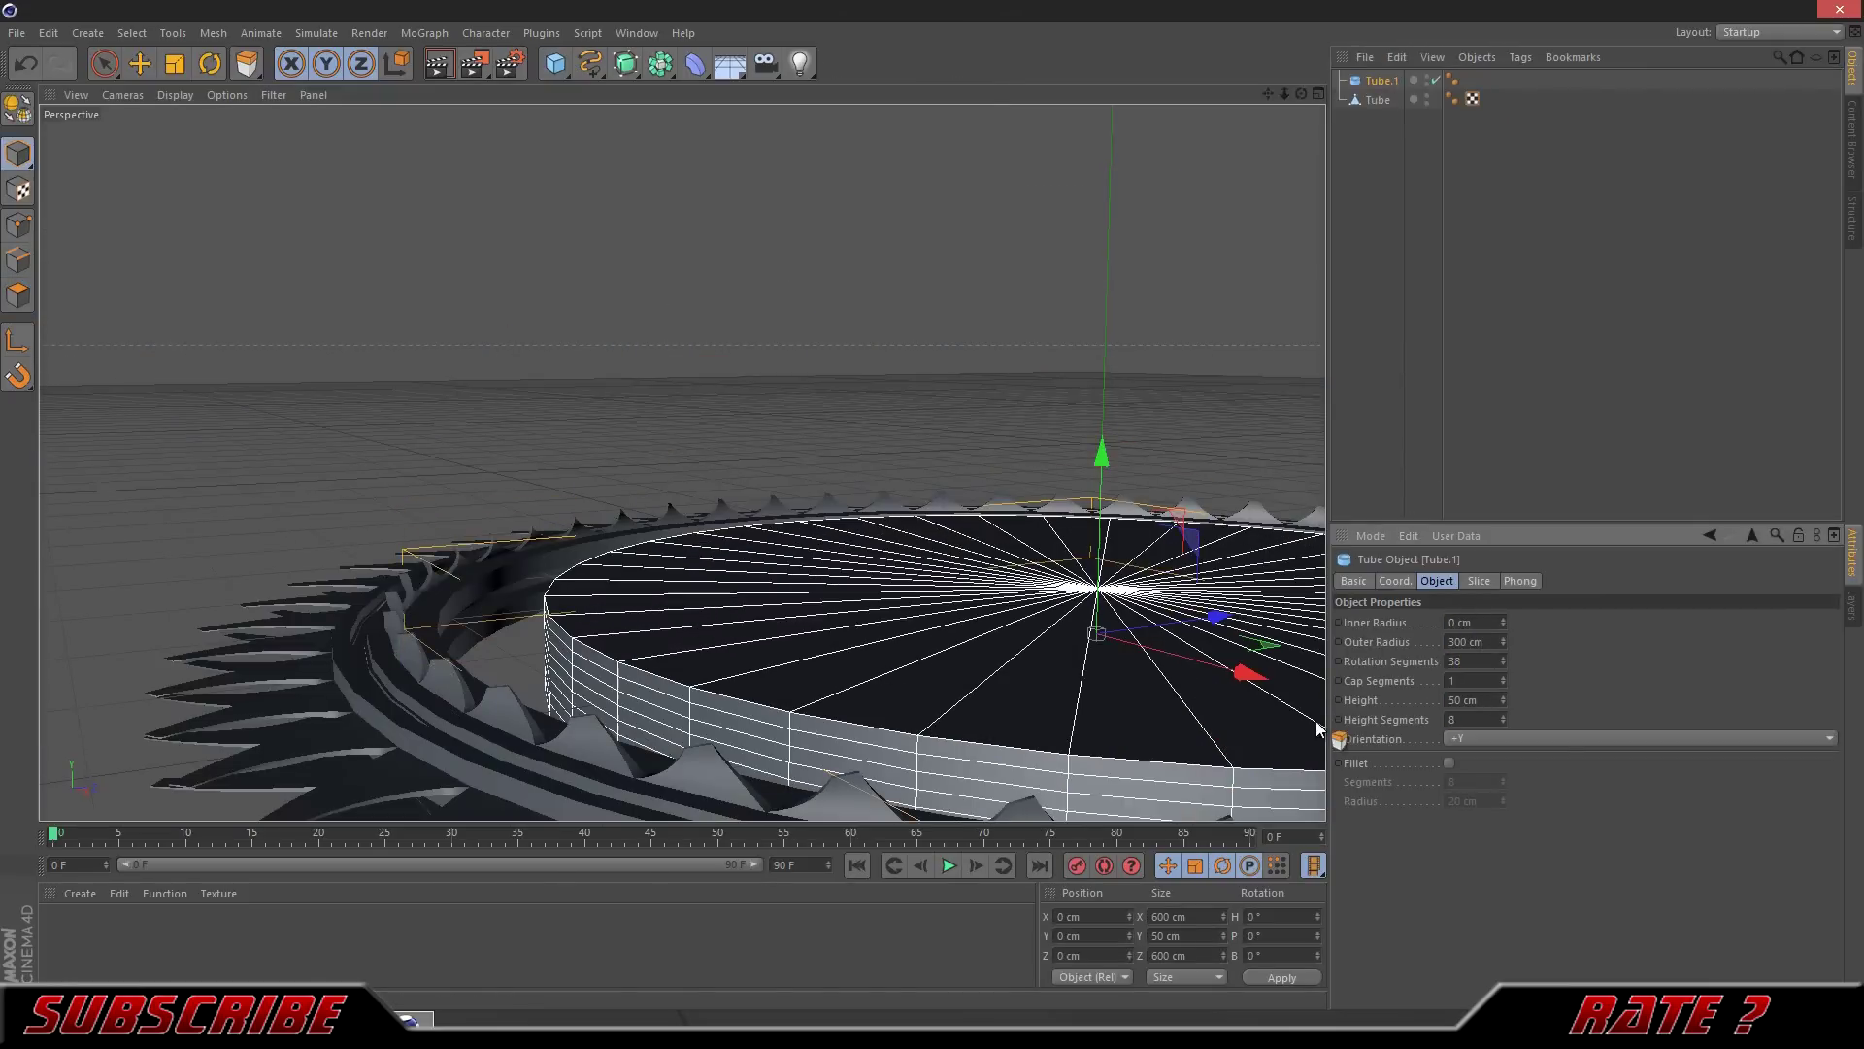
right_click_drag(663, 522, 932, 505, "alt")
left_click_drag(932, 505, 934, 504, "alt")
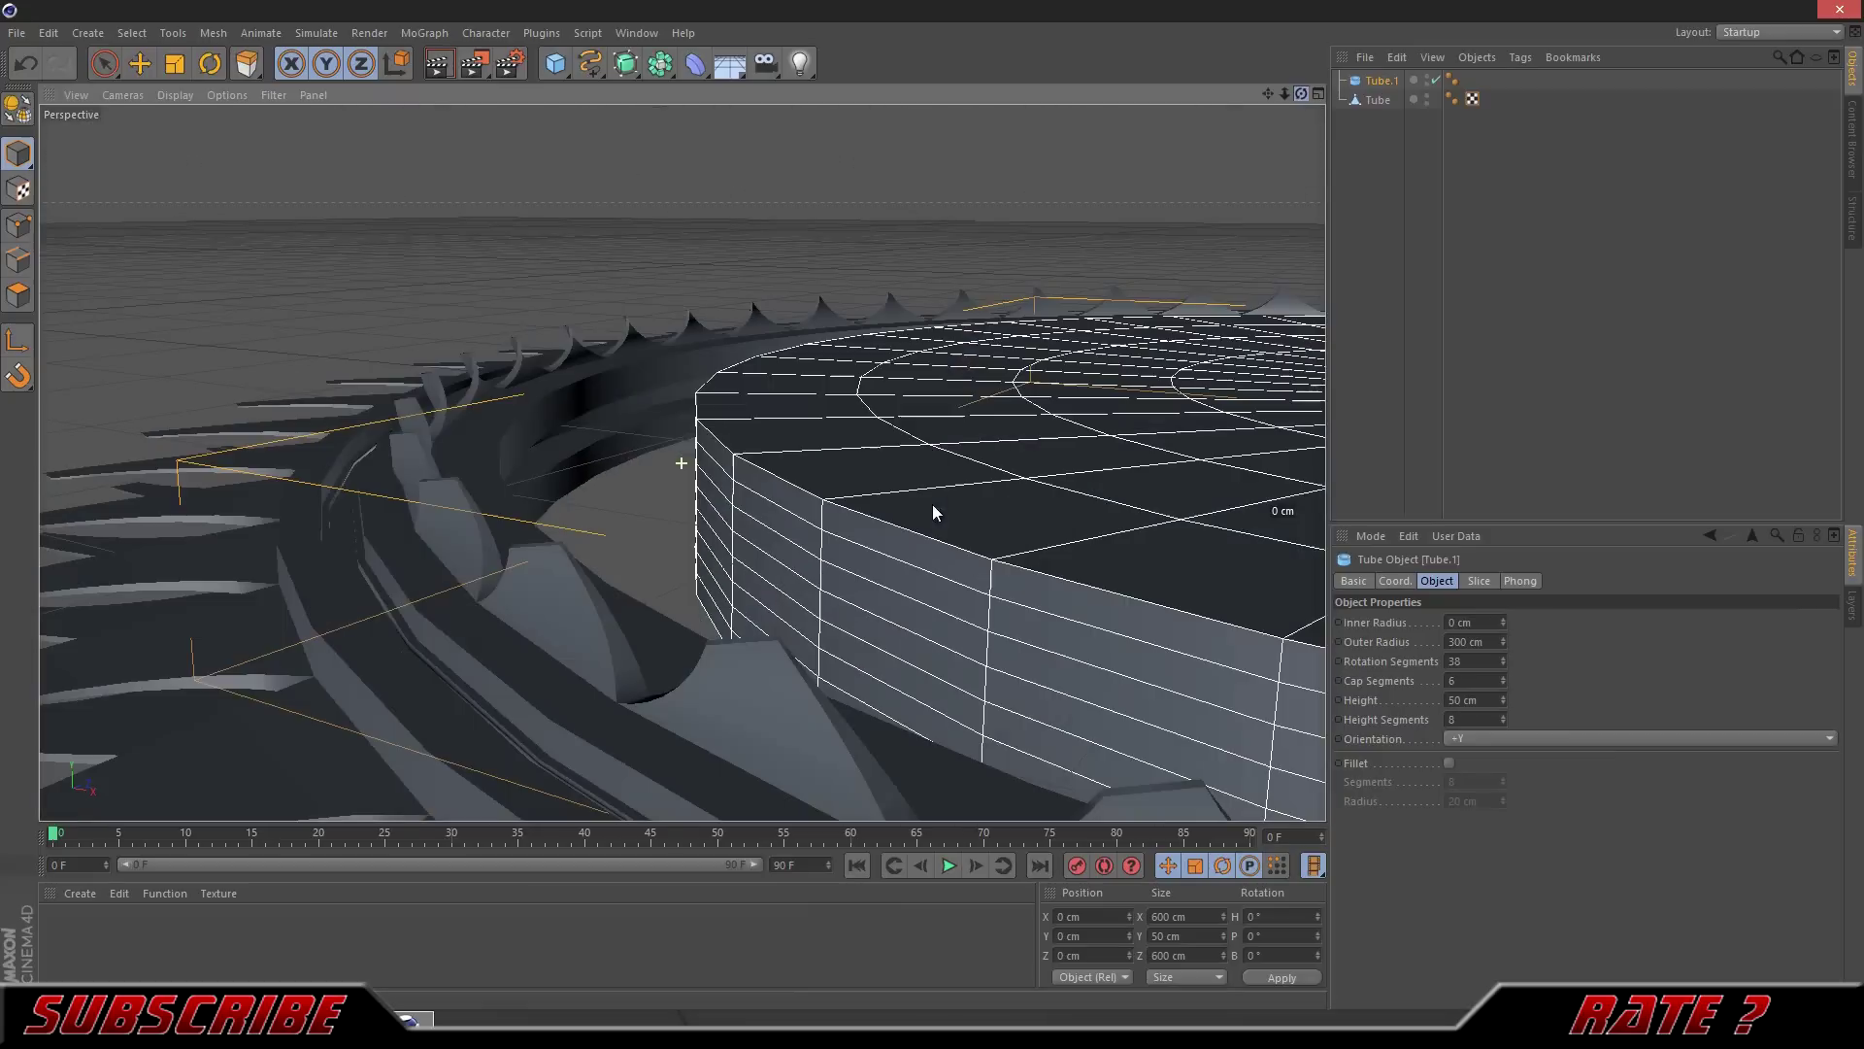
middle_click(934, 504)
middle_click(529, 282)
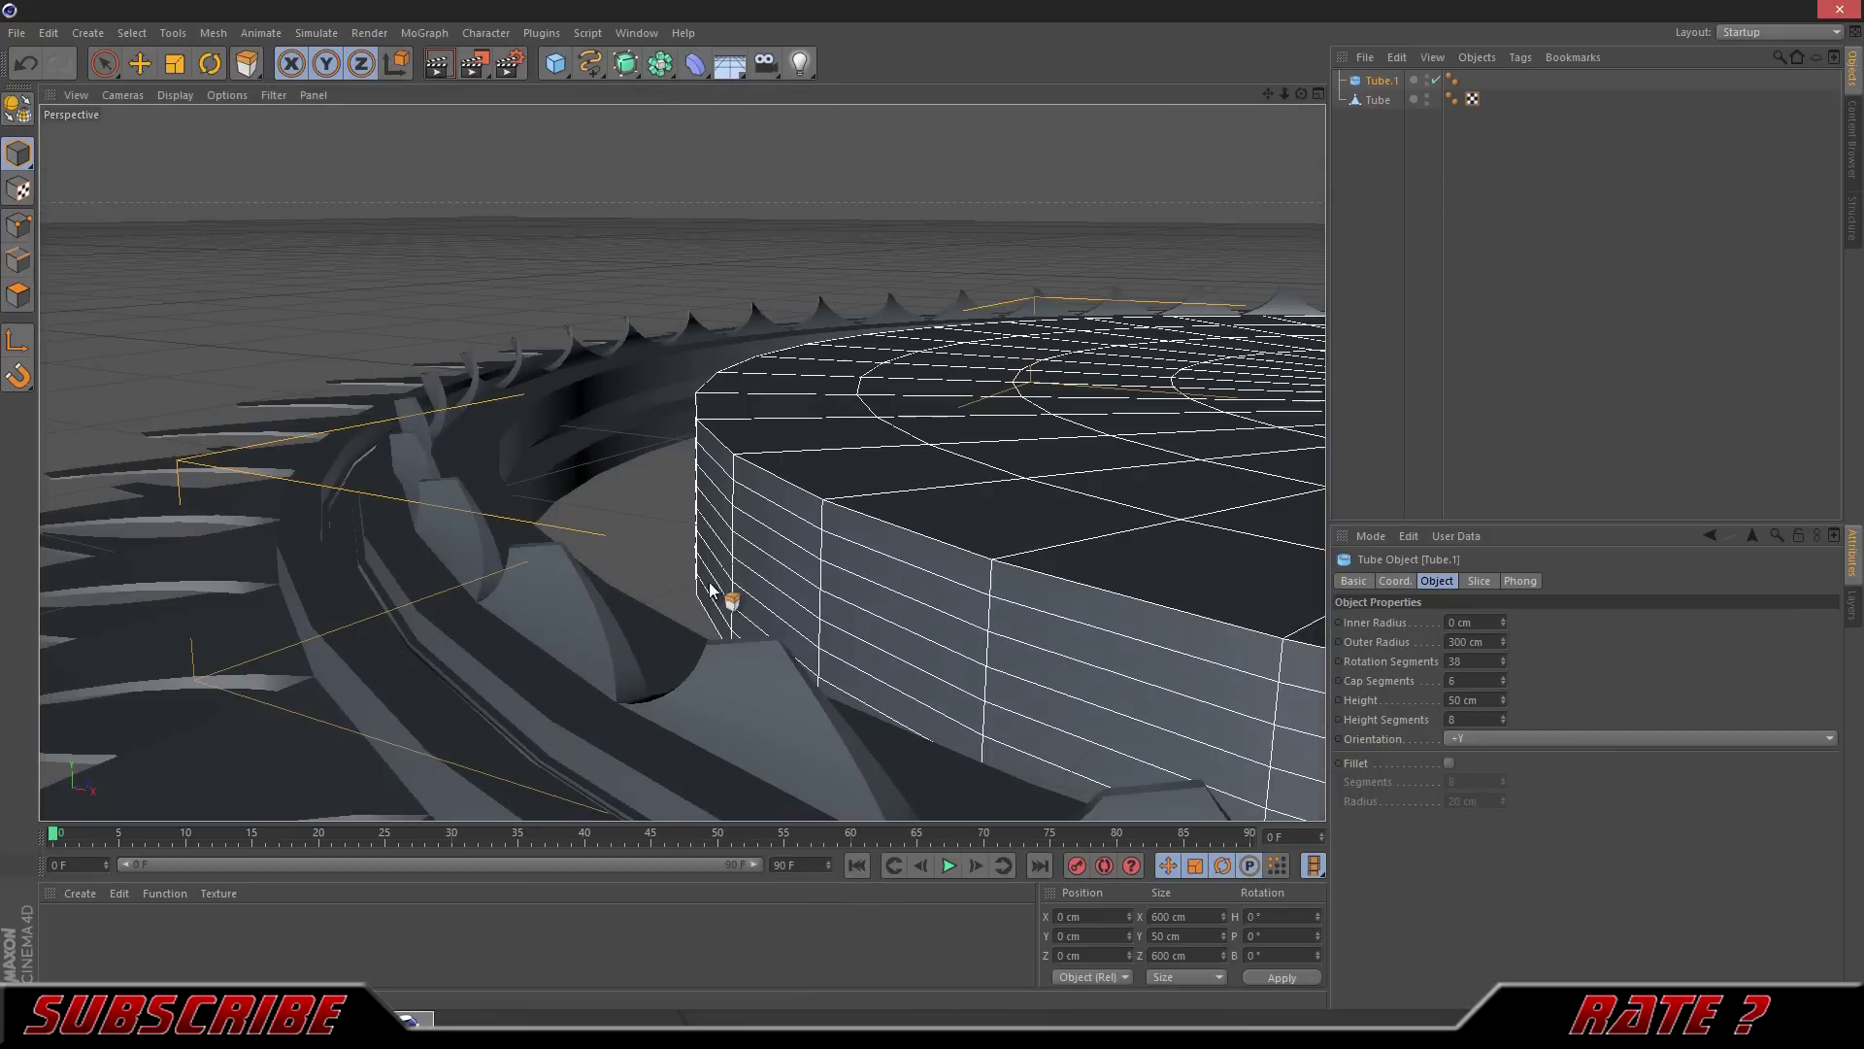
Step: Make Tube.1 editable, select a side polygon, and orbit to the disc's side wall
key("c")
left_click(791, 631)
key("d")
scroll(935, 512, "up", 10)
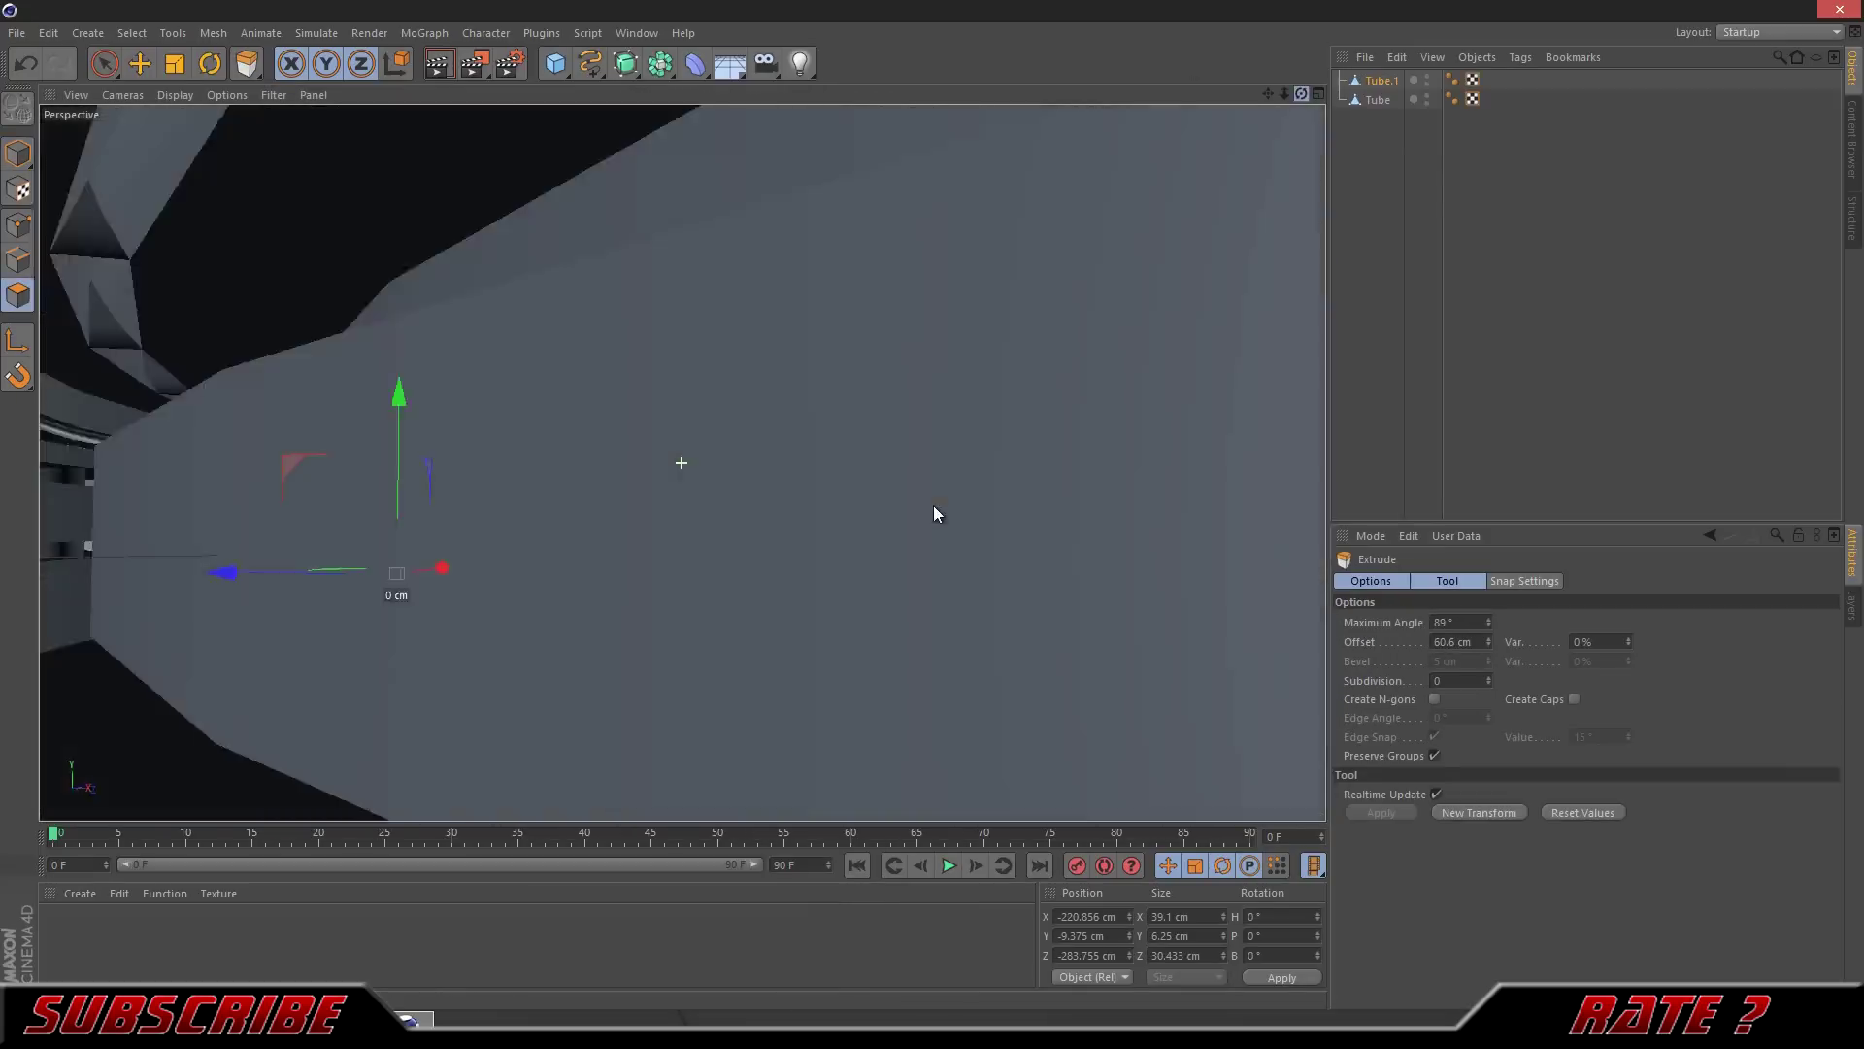
scroll(935, 513, "down", 10)
left_click_drag(1308, 109, 1075, 262, "alt")
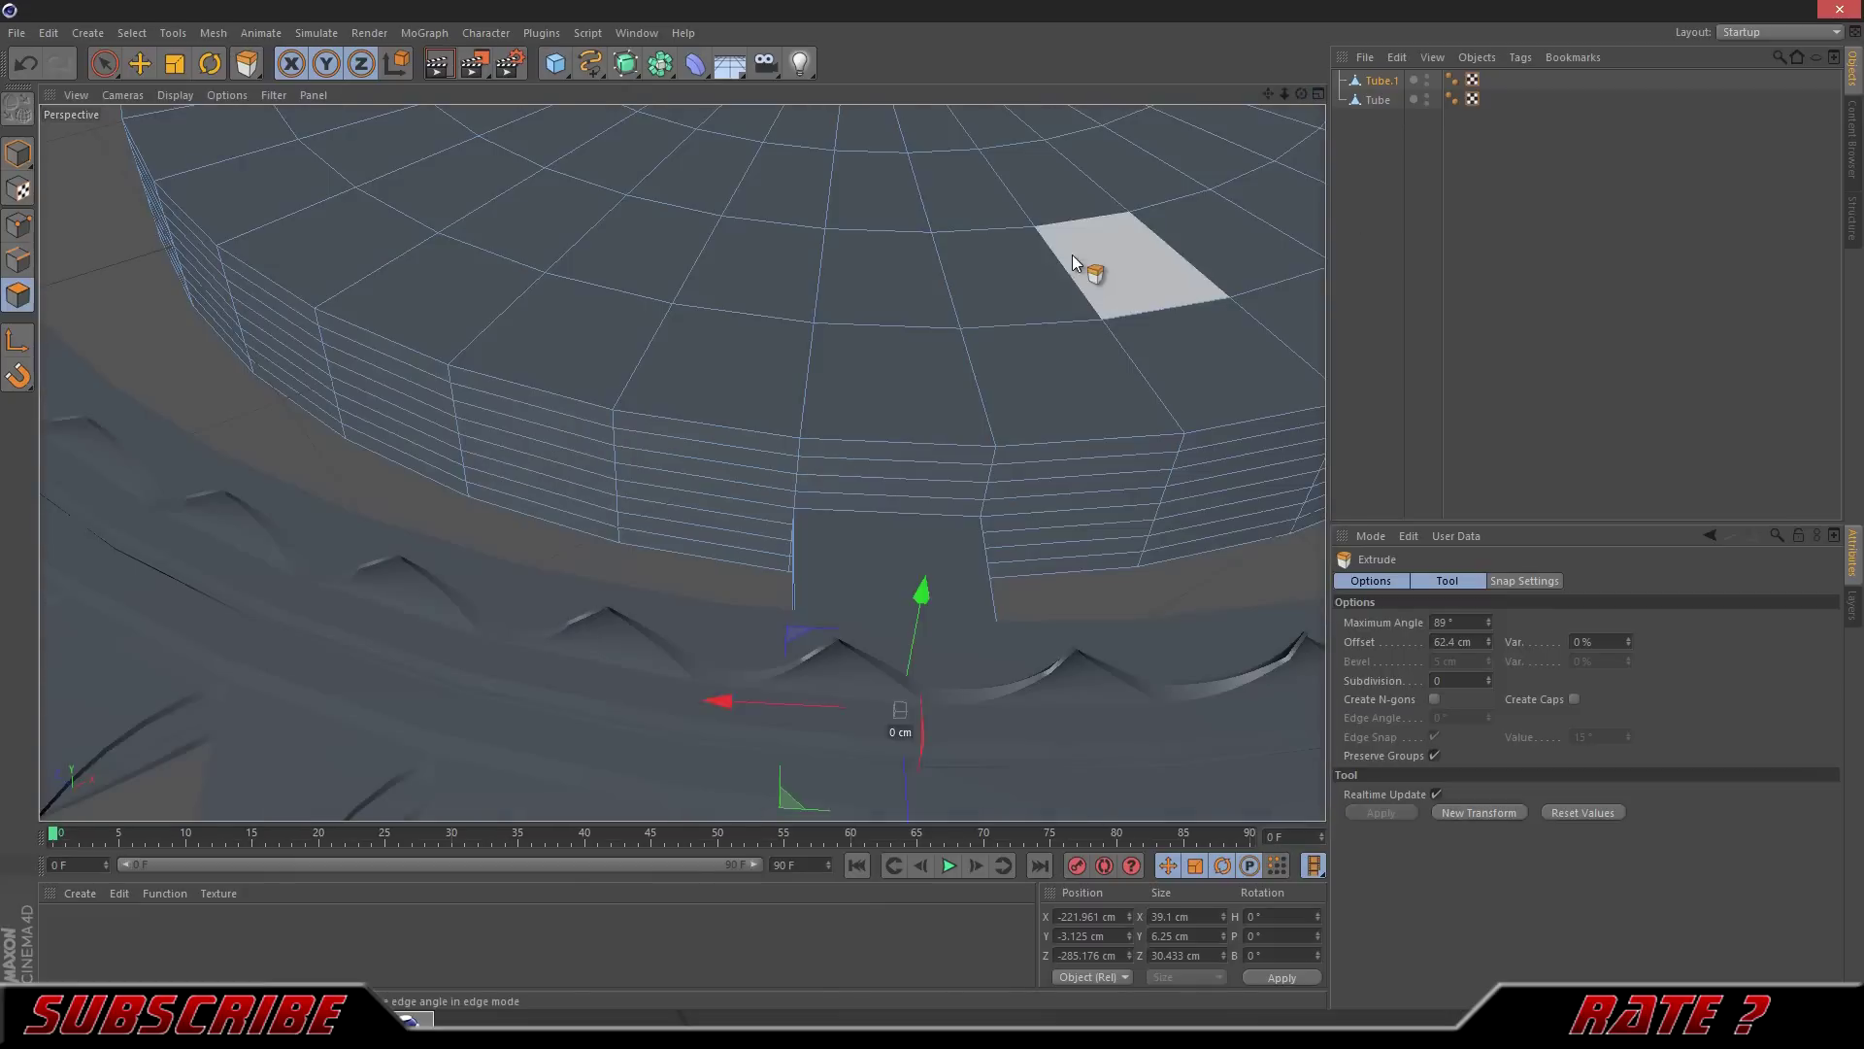
mouse_move(589, 503)
left_mouse_down("alt")
mouse_move(680, 462)
mouse_move(645, 637)
mouse_move(895, 523)
left_mouse_up("alt")
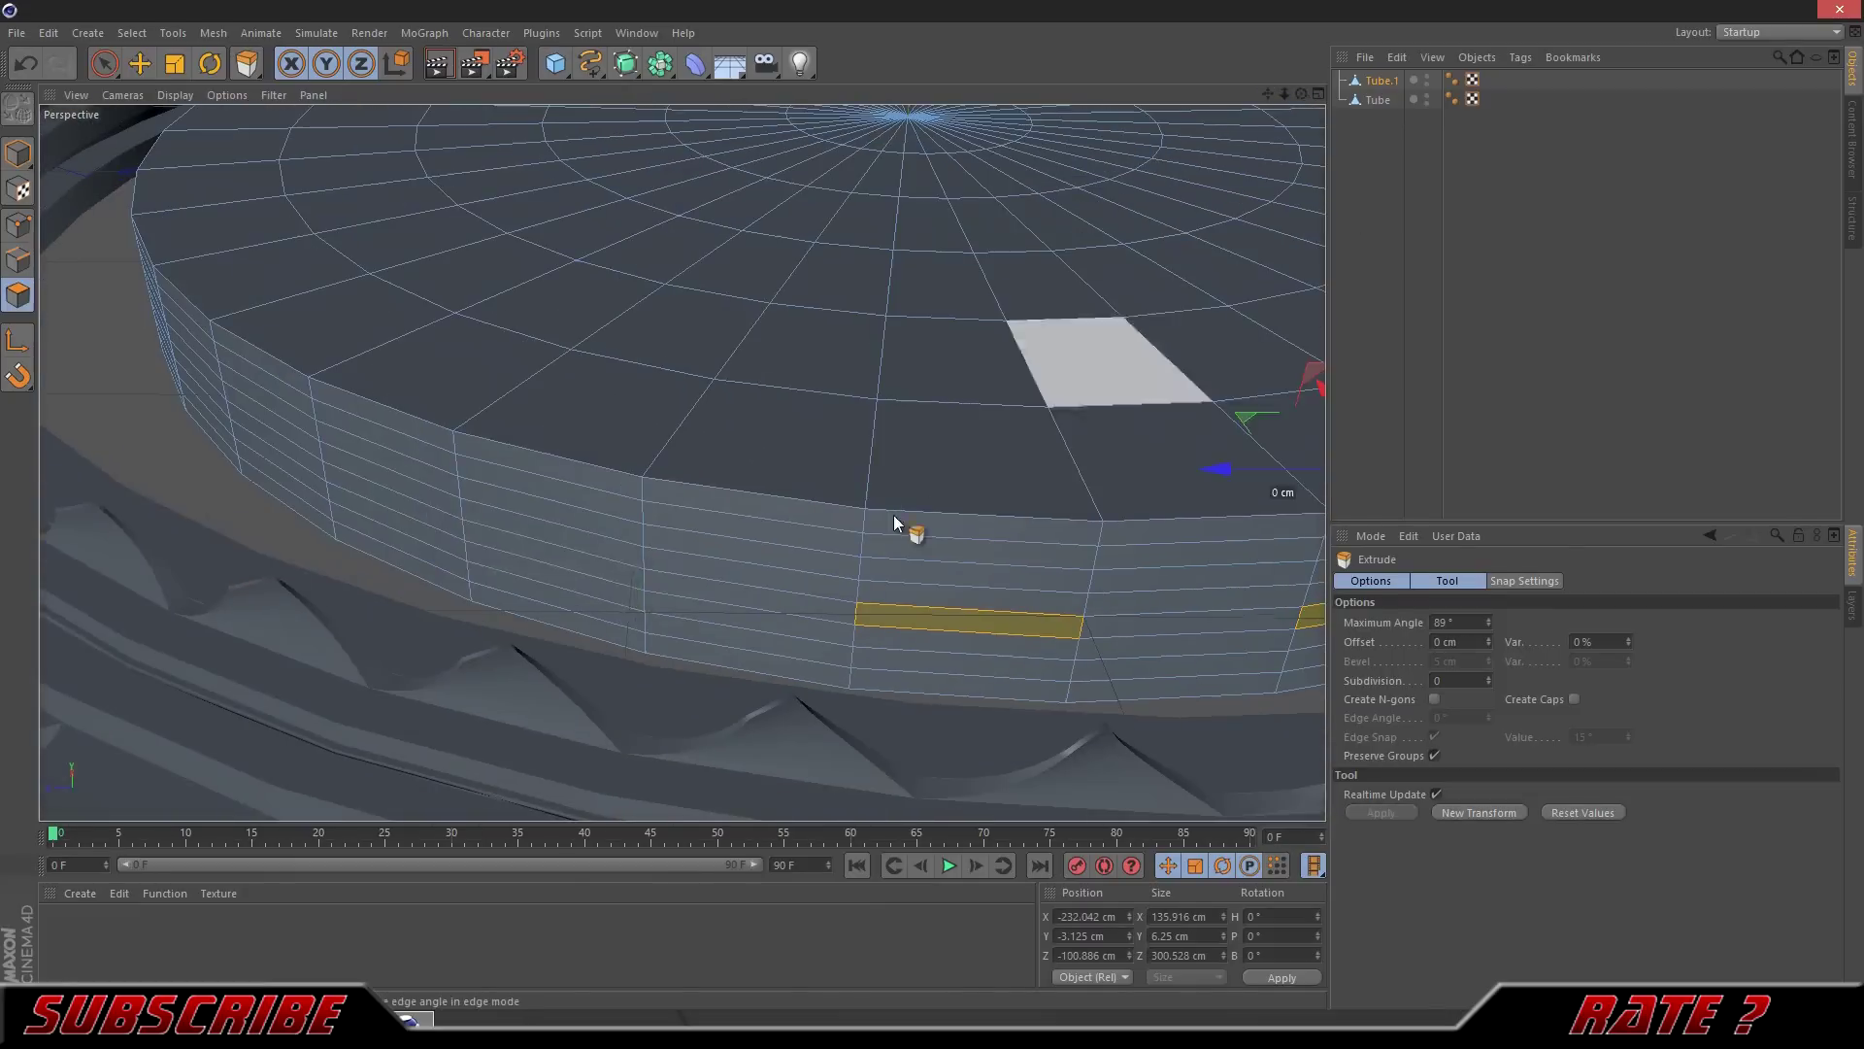
mouse_move(1275, 107)
left_mouse_down("alt")
mouse_move(320, 524)
mouse_move(388, 417)
mouse_move(680, 456)
mouse_move(1240, 113)
mouse_move(678, 463)
mouse_move(936, 515)
mouse_move(542, 505)
mouse_move(1338, 107)
mouse_move(936, 505)
mouse_move(901, 572)
left_mouse_up("alt")
Step: Matrix-extrude the spaced side polygons outward with 0° rotation
right_click(903, 578)
left_click(961, 621)
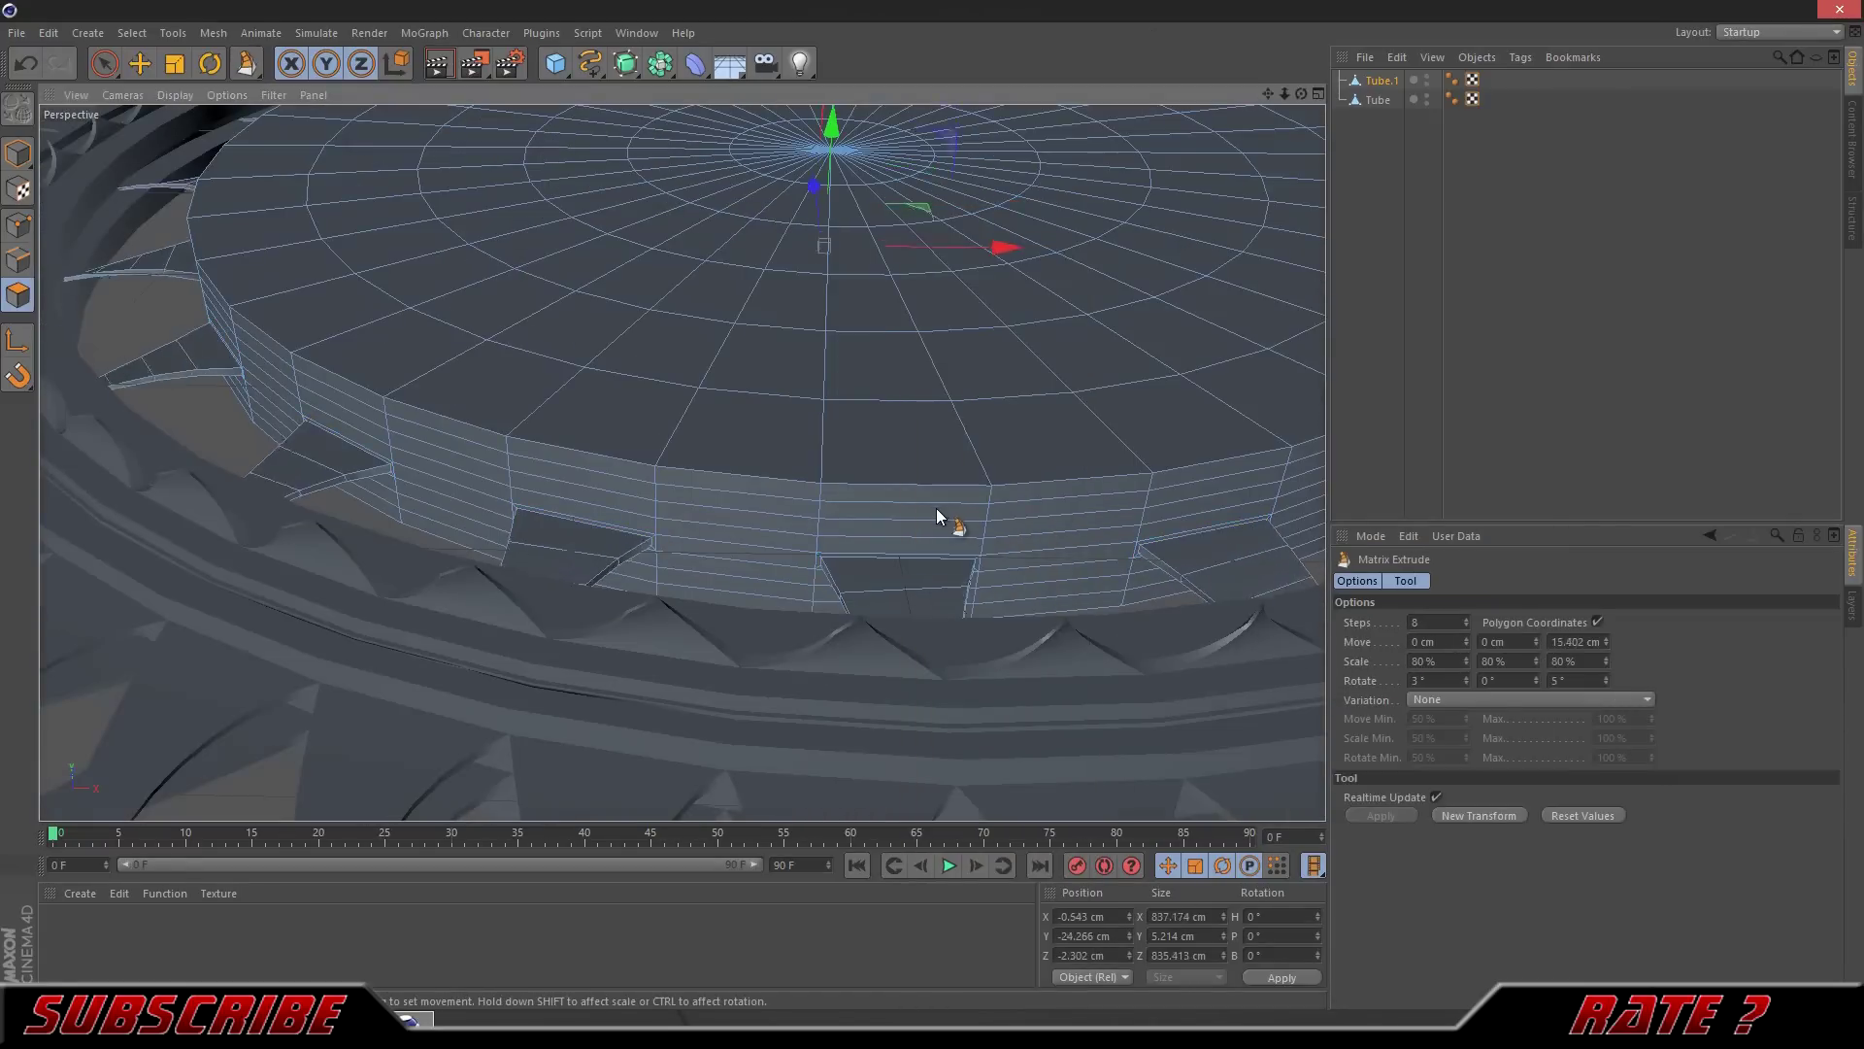
left_click(884, 661)
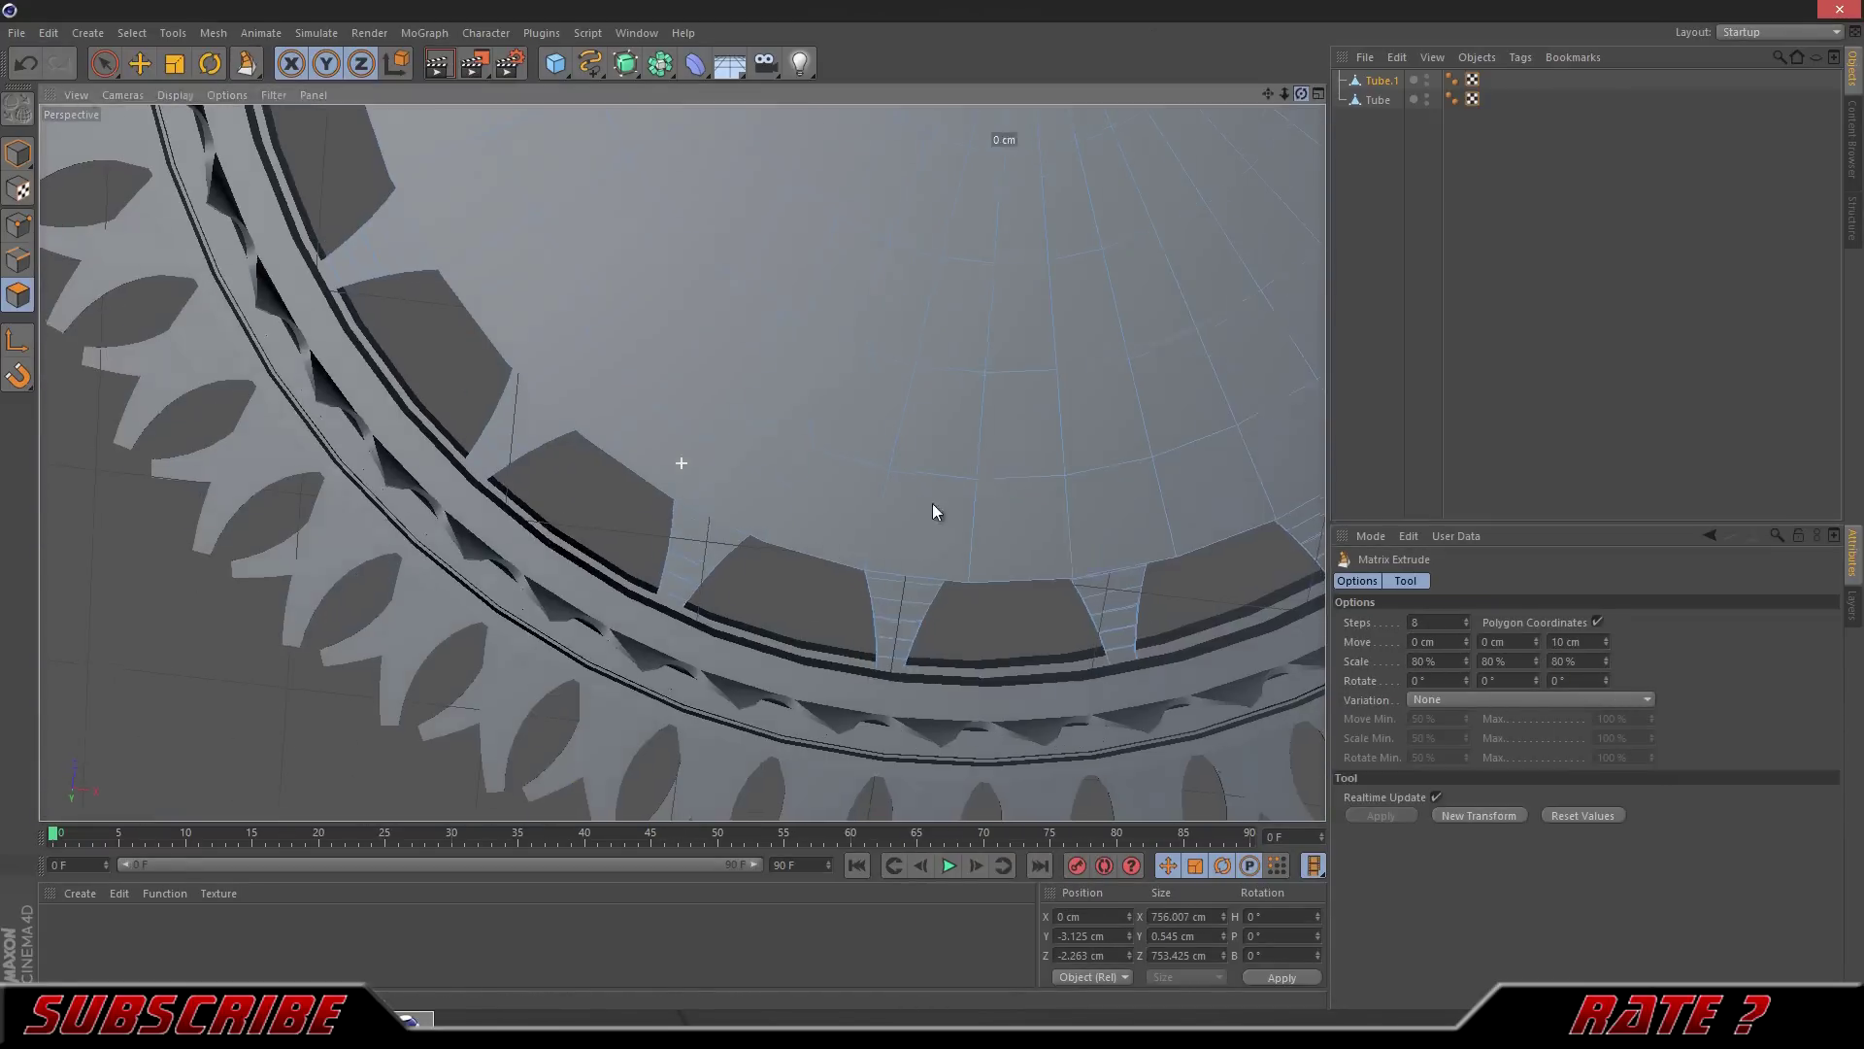
left_click_drag(1302, 93, 935, 505)
Step: Inspect the notched rim in Top view with Hidden Line shading, then tilt the perspective view
middle_click(934, 505)
middle_click(1144, 279)
left_click(122, 94)
scroll(493, 320, "up", 5)
scroll(493, 321, "up", 3)
left_click(175, 94)
left_click(198, 241)
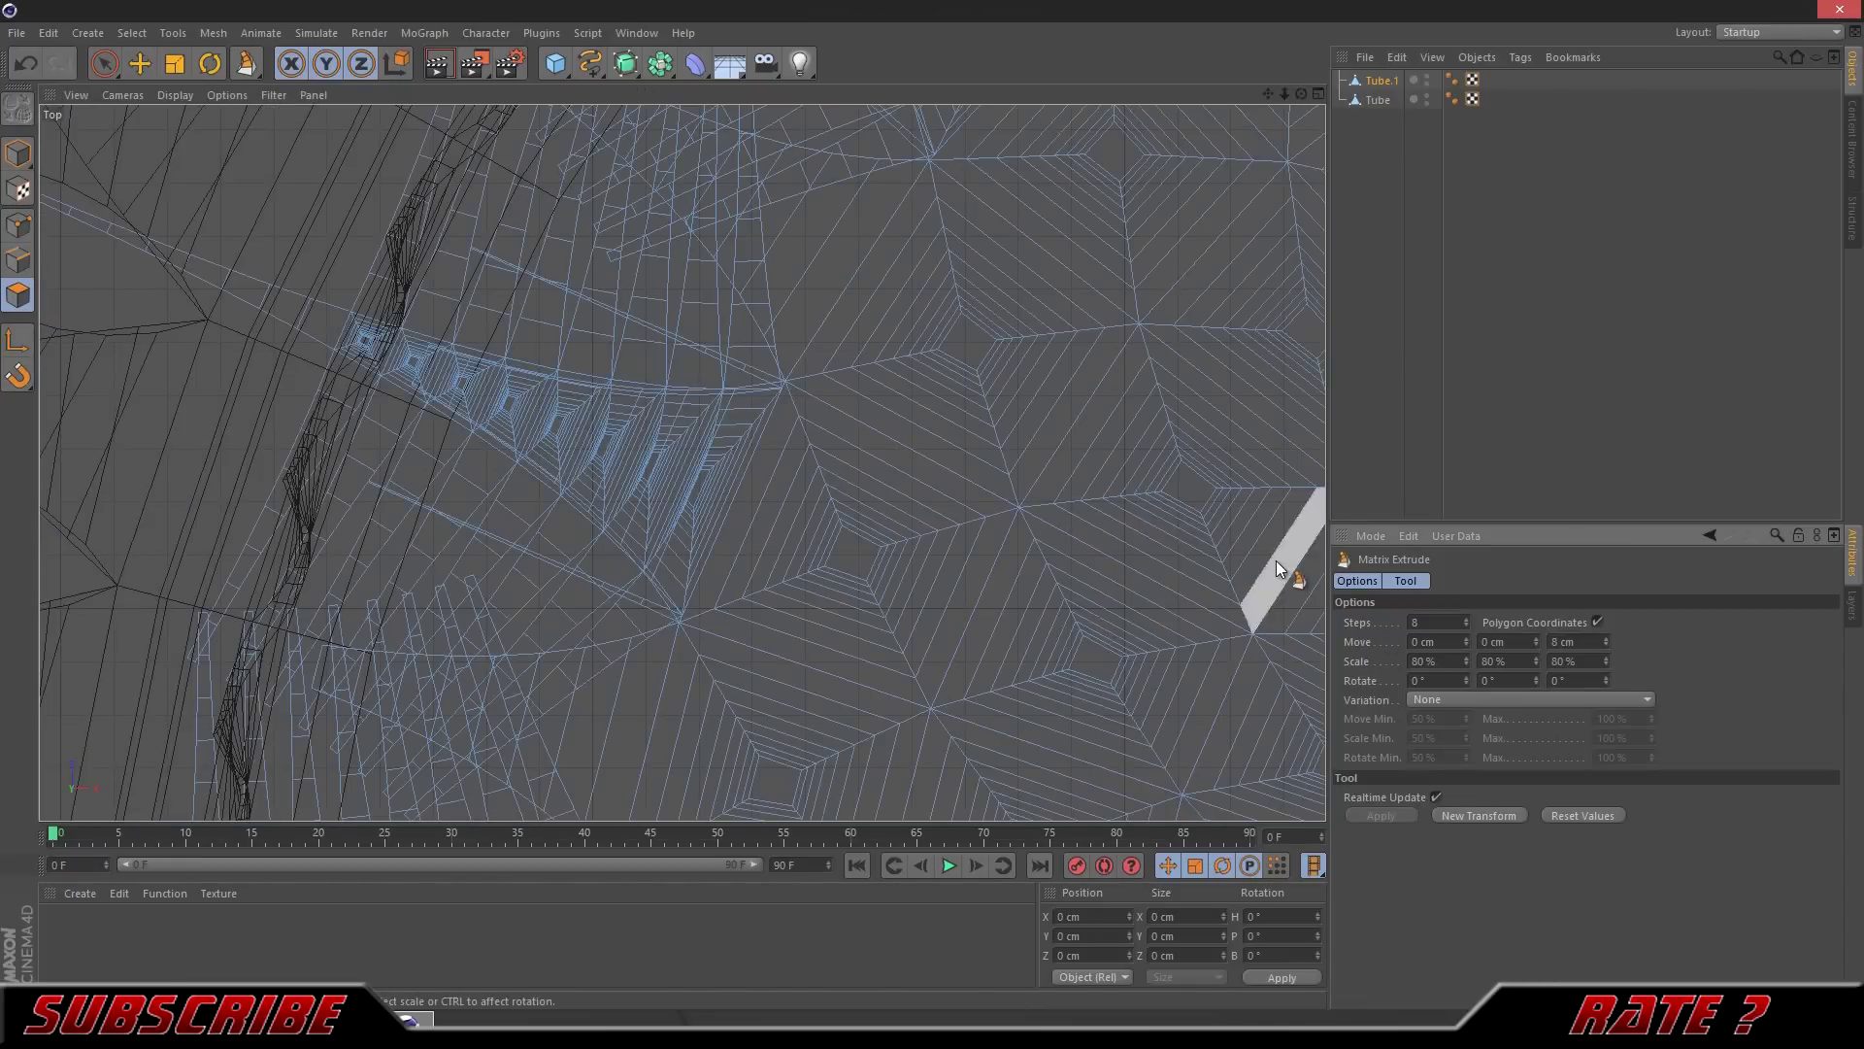
scroll(629, 424, "down", 5)
left_click(1318, 93)
middle_click(340, 292)
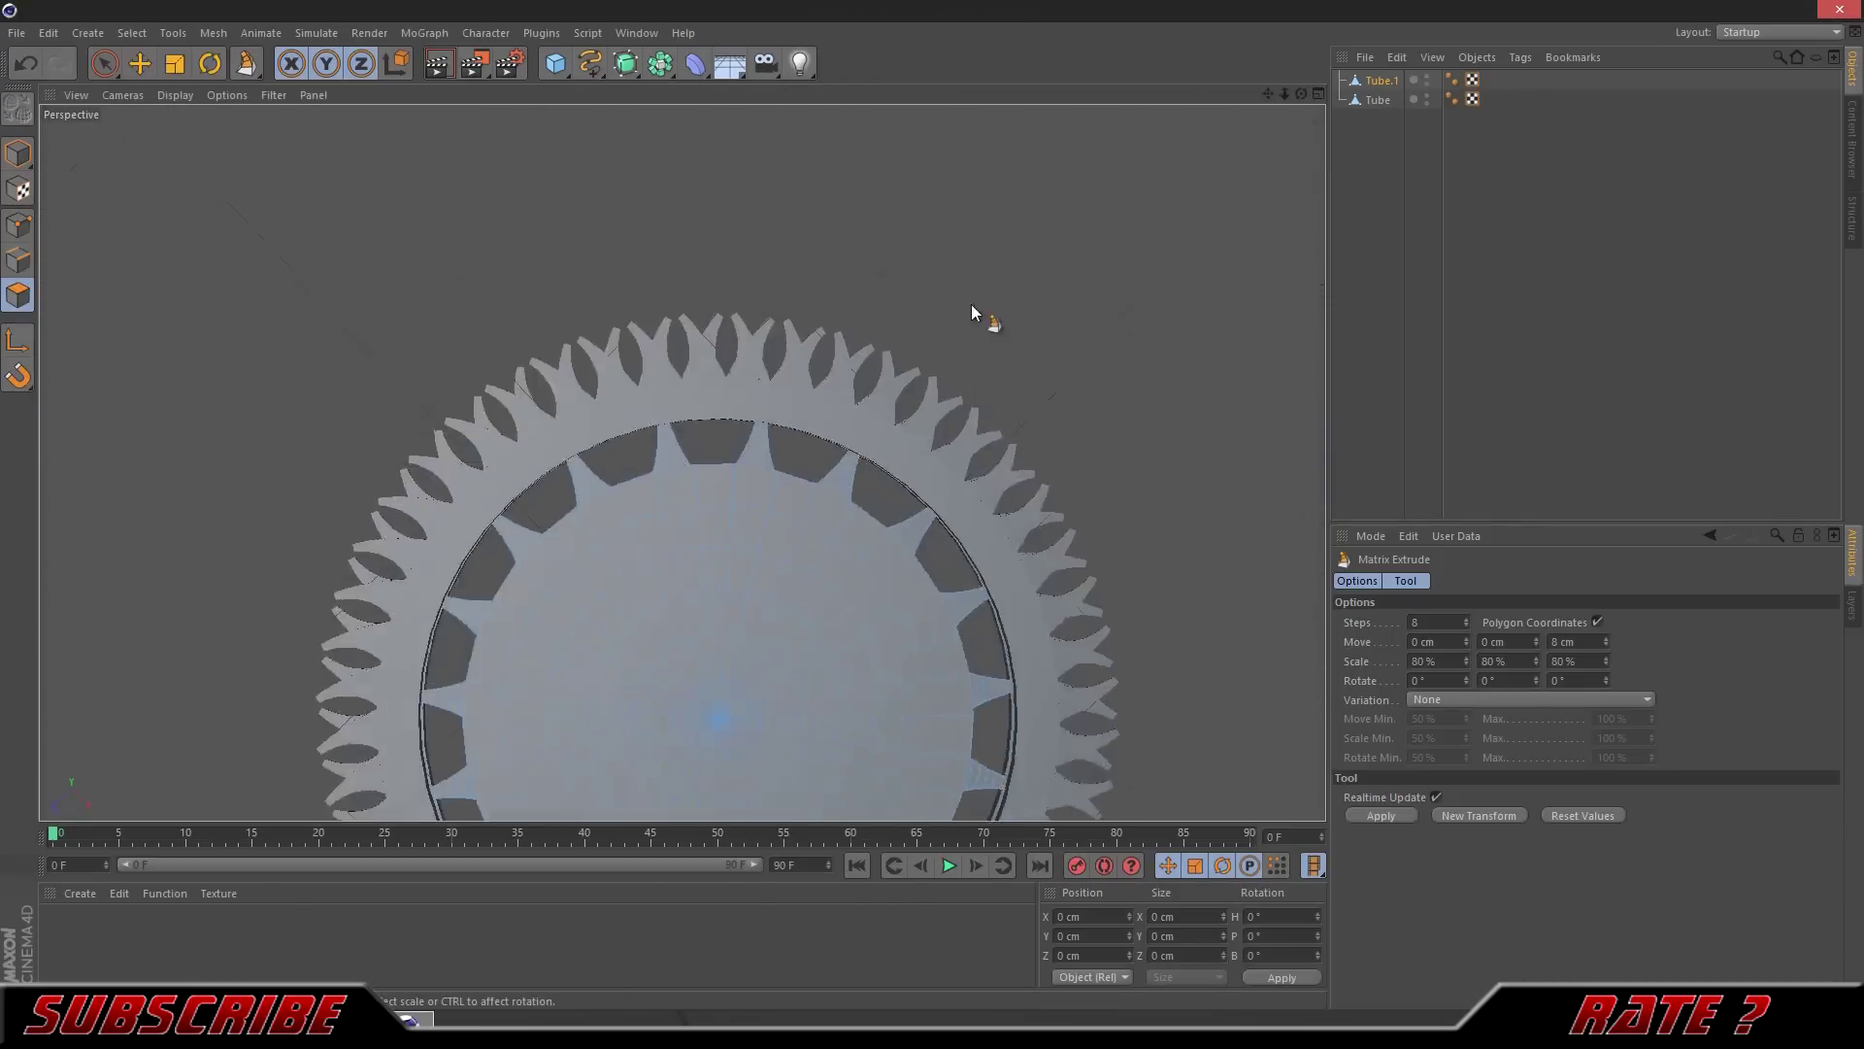
left_click_drag(675, 249, 882, 509, "alt")
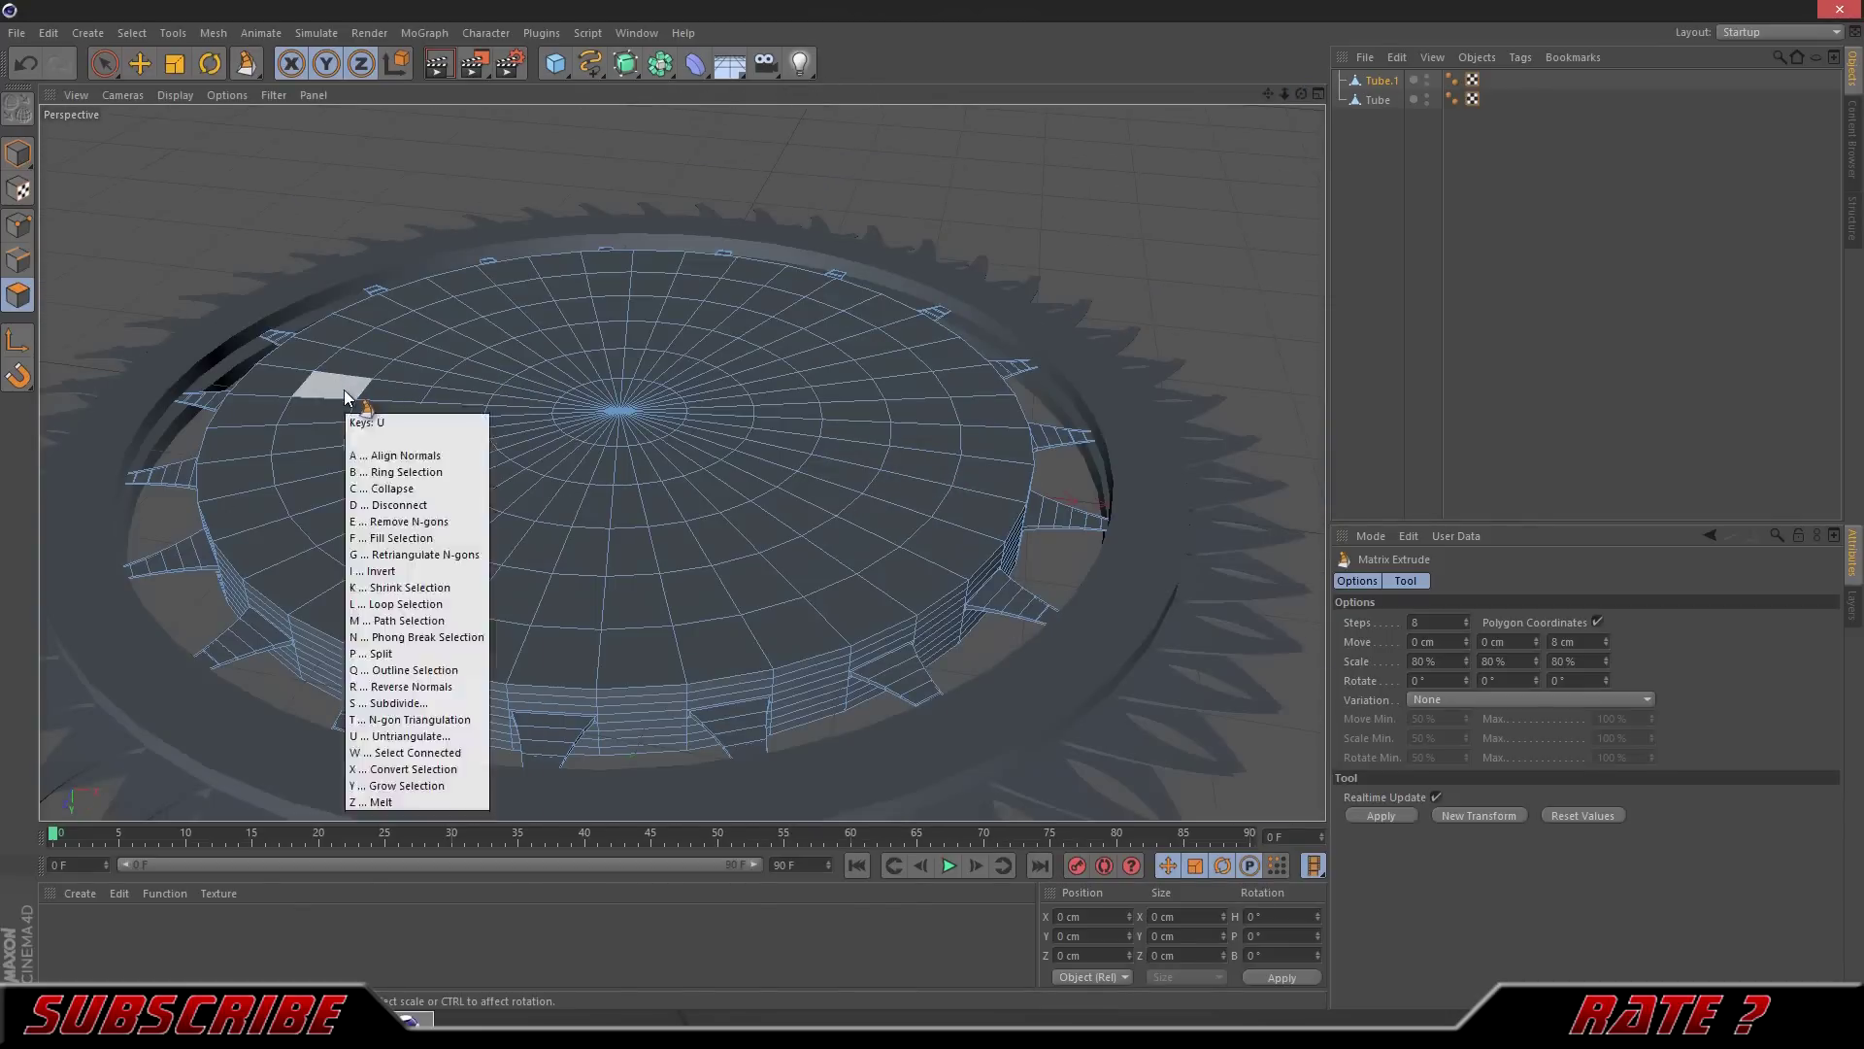
Step: Select the central cap polygons and try a bevel, then undo it
key("u")
key("l")
left_click(386, 416)
right_click(631, 344)
left_click(675, 581)
right_click(632, 343)
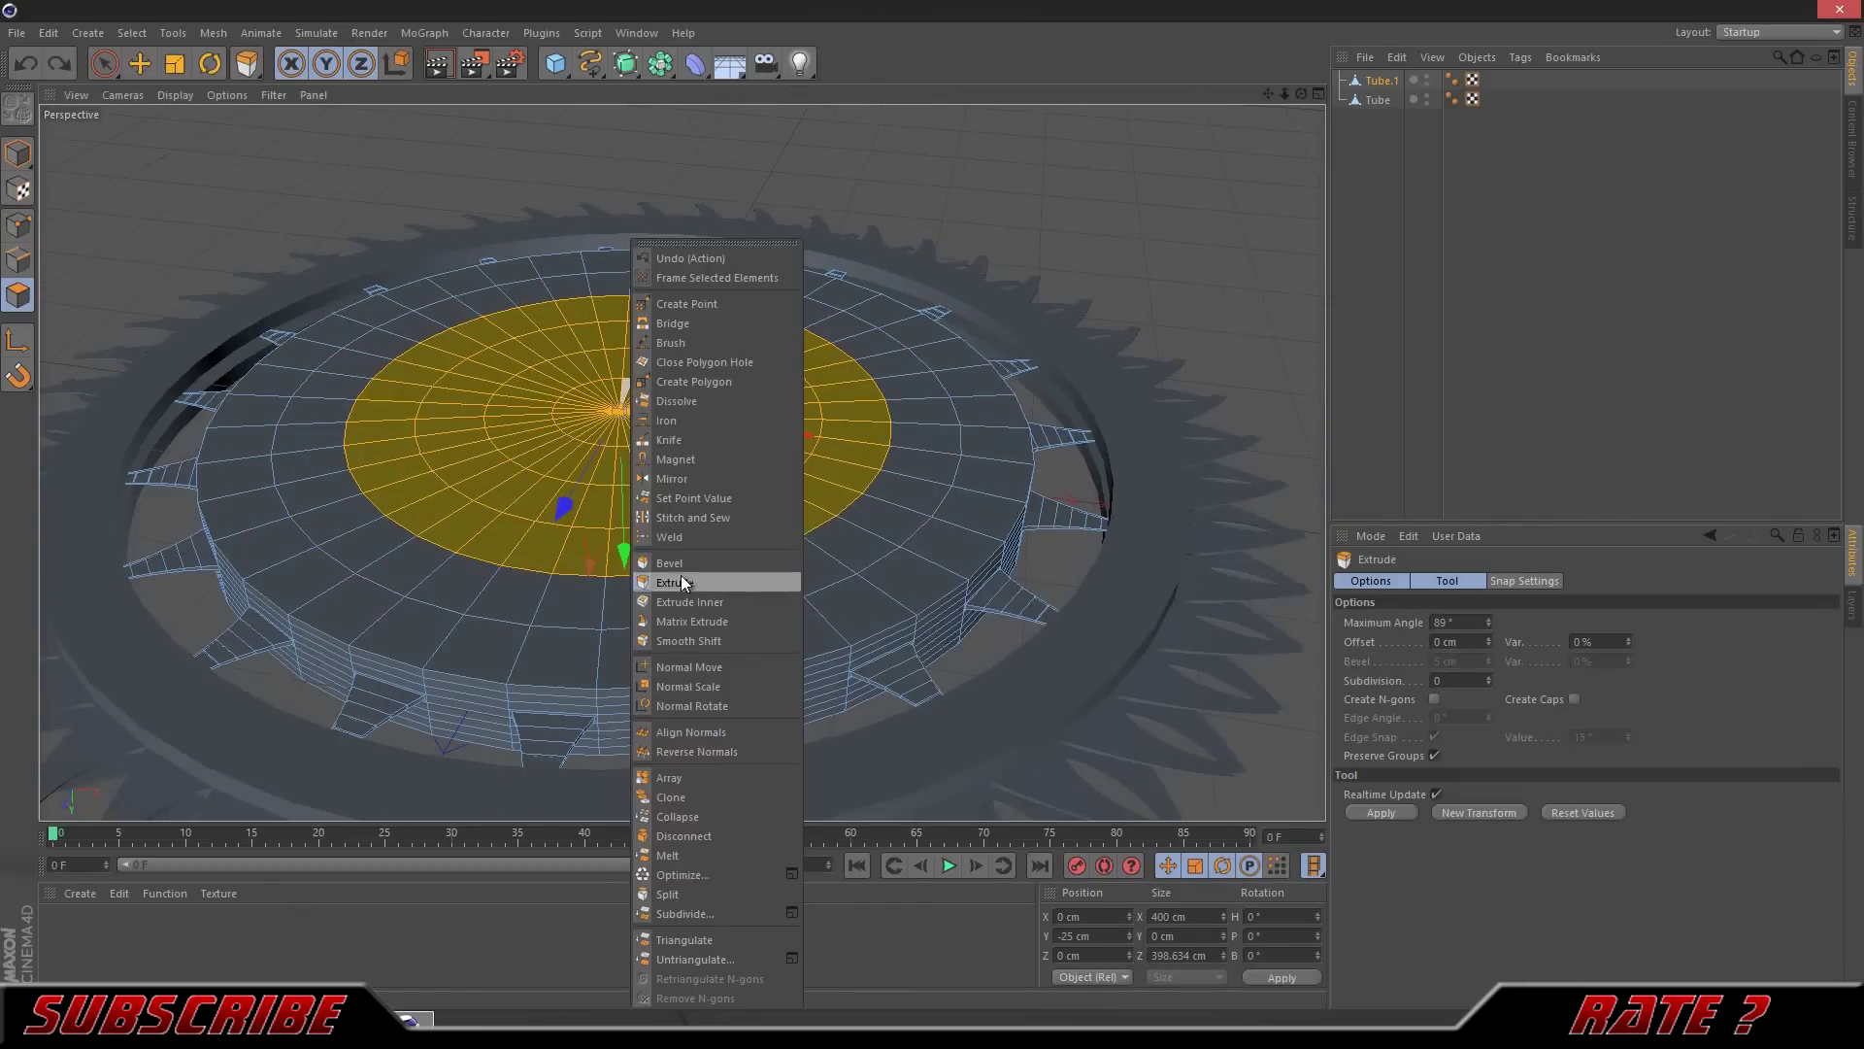
left_click(669, 562)
left_click_drag(615, 446, 926, 505)
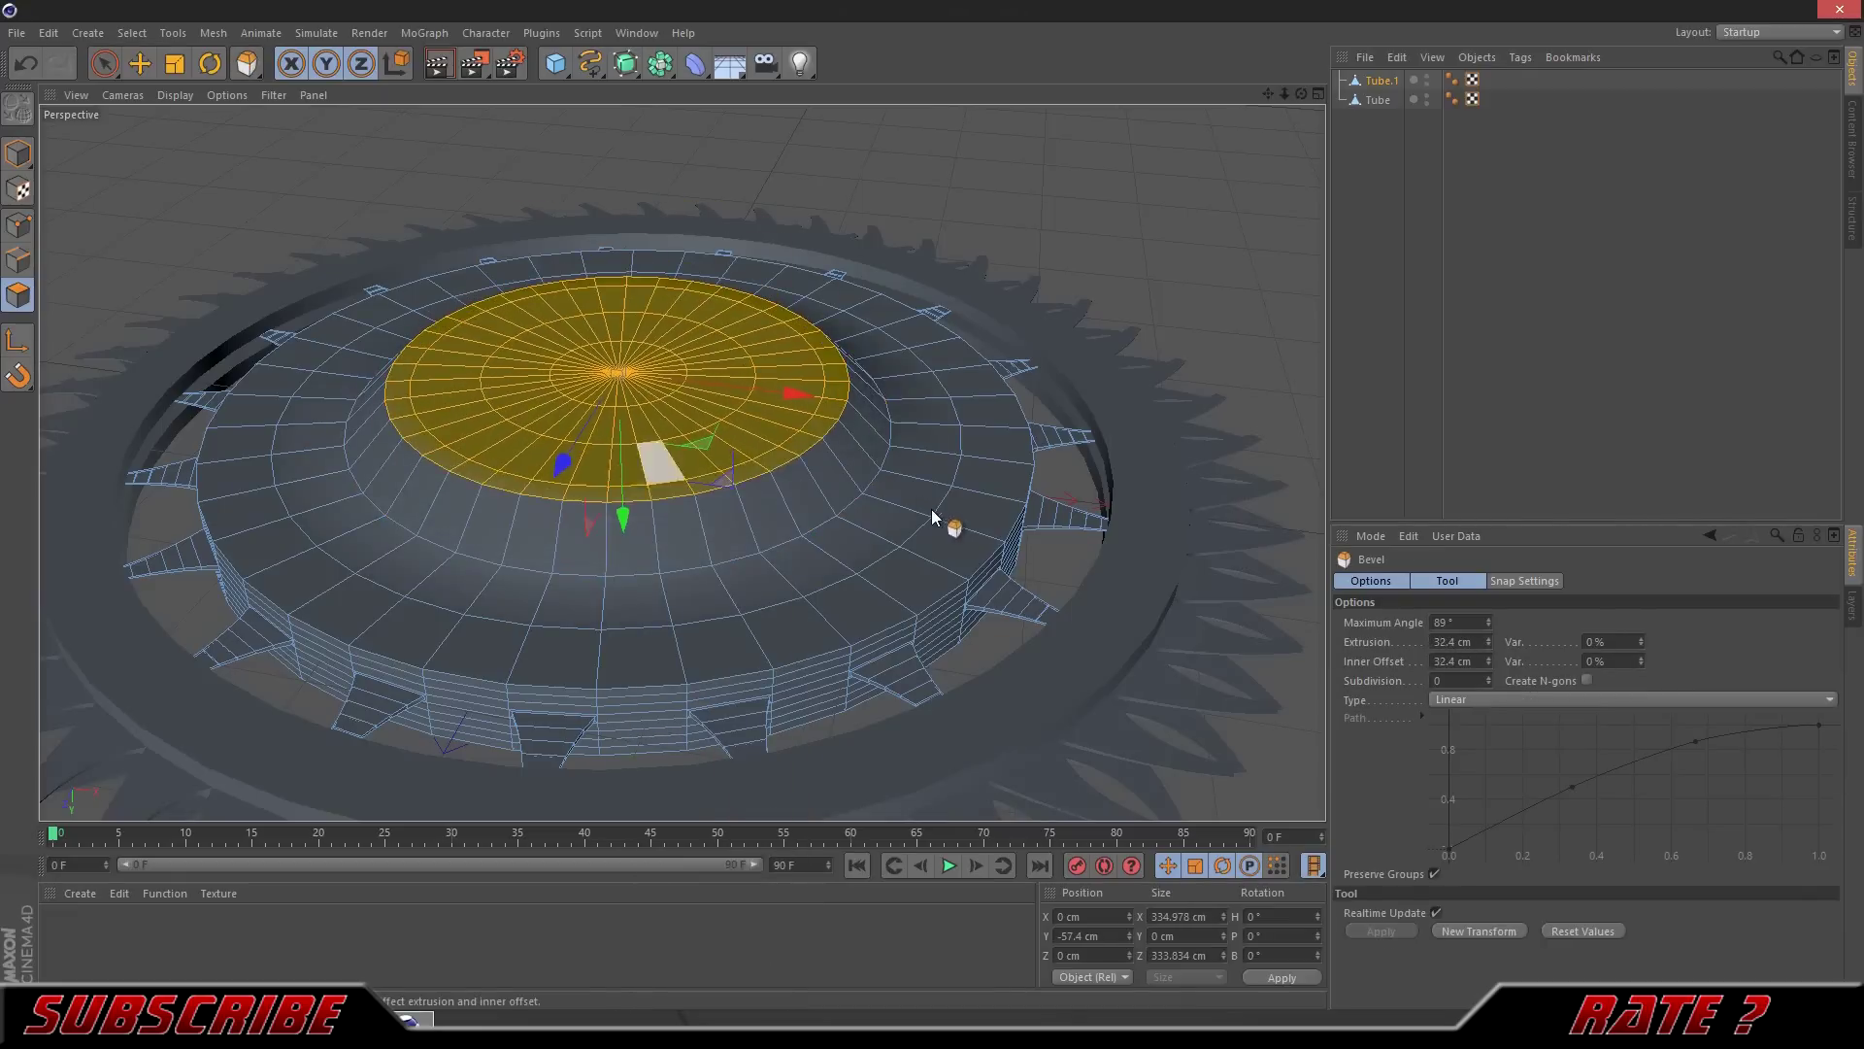
key("ctrl+z")
Step: Bevel the cap into a raised, inset dome after discarding a trial extrusion
right_click(631, 344)
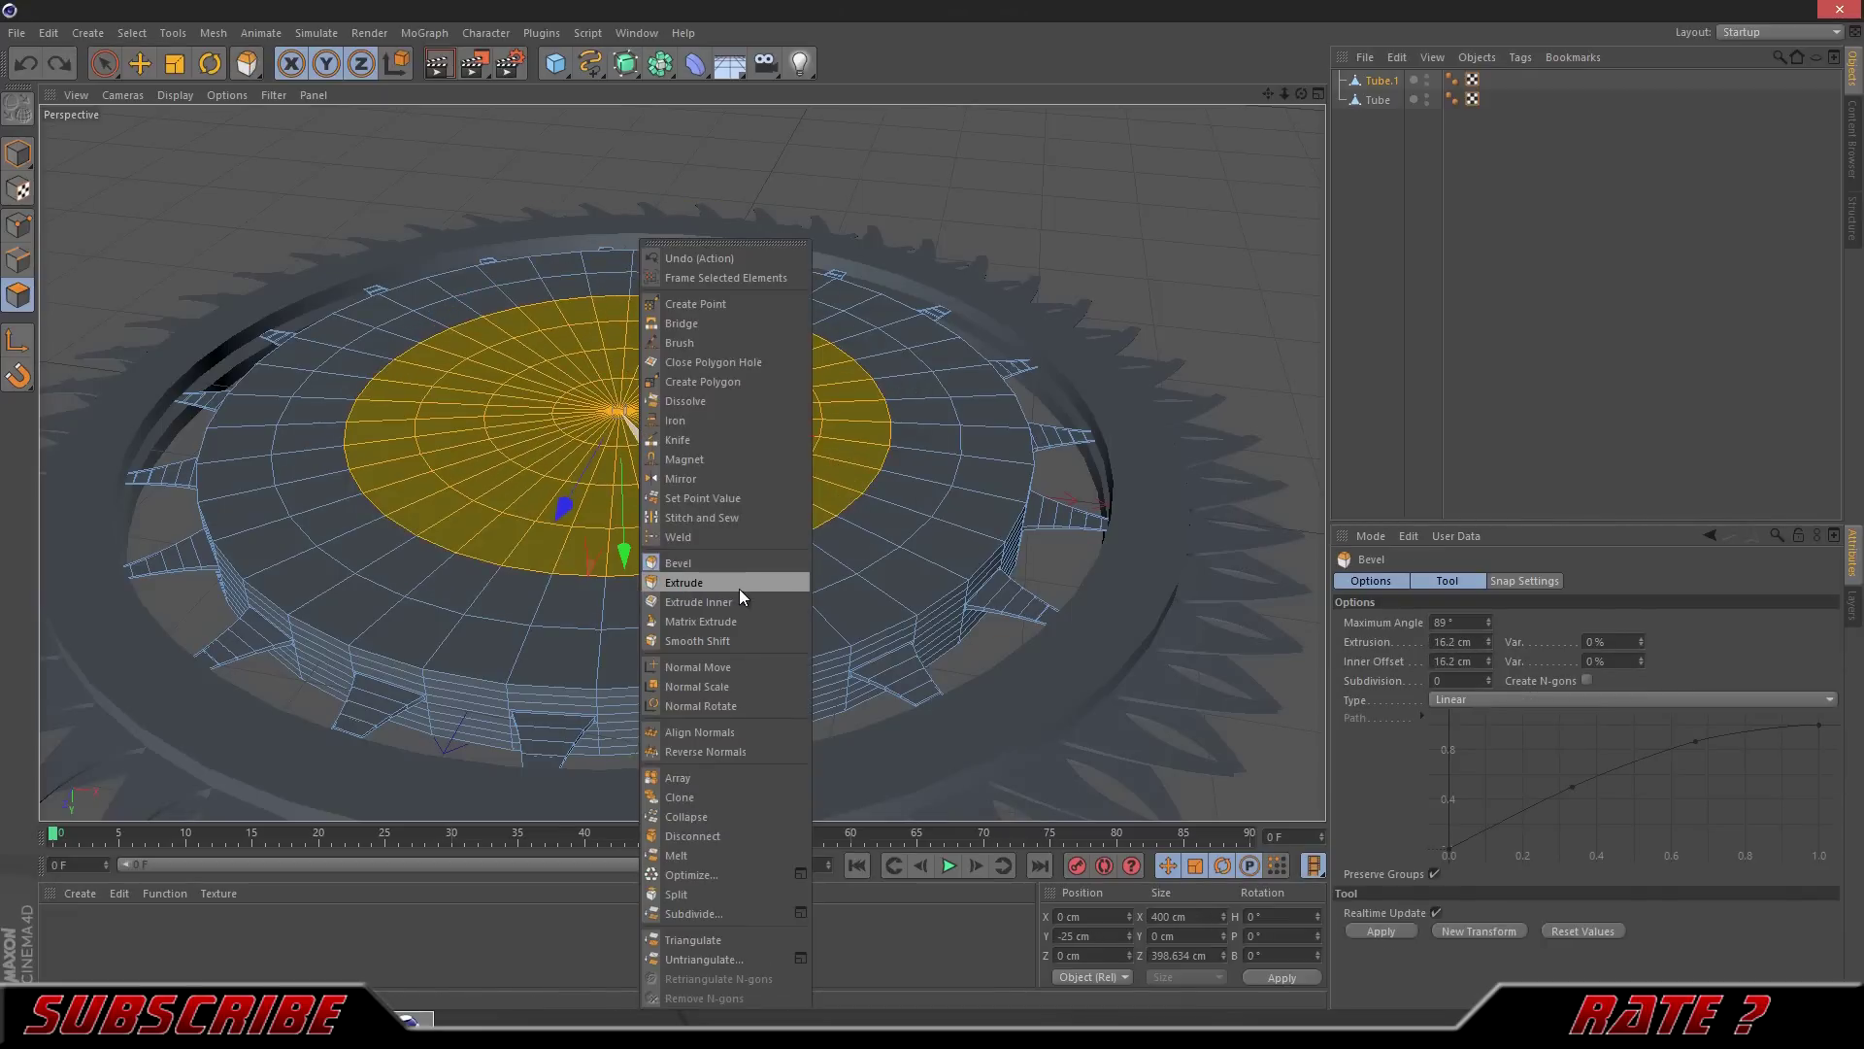
left_click(738, 588)
left_click_drag(738, 588, 934, 505)
key("ctrl+z")
right_click(738, 447)
left_click(775, 662)
left_click_drag(710, 408, 932, 504)
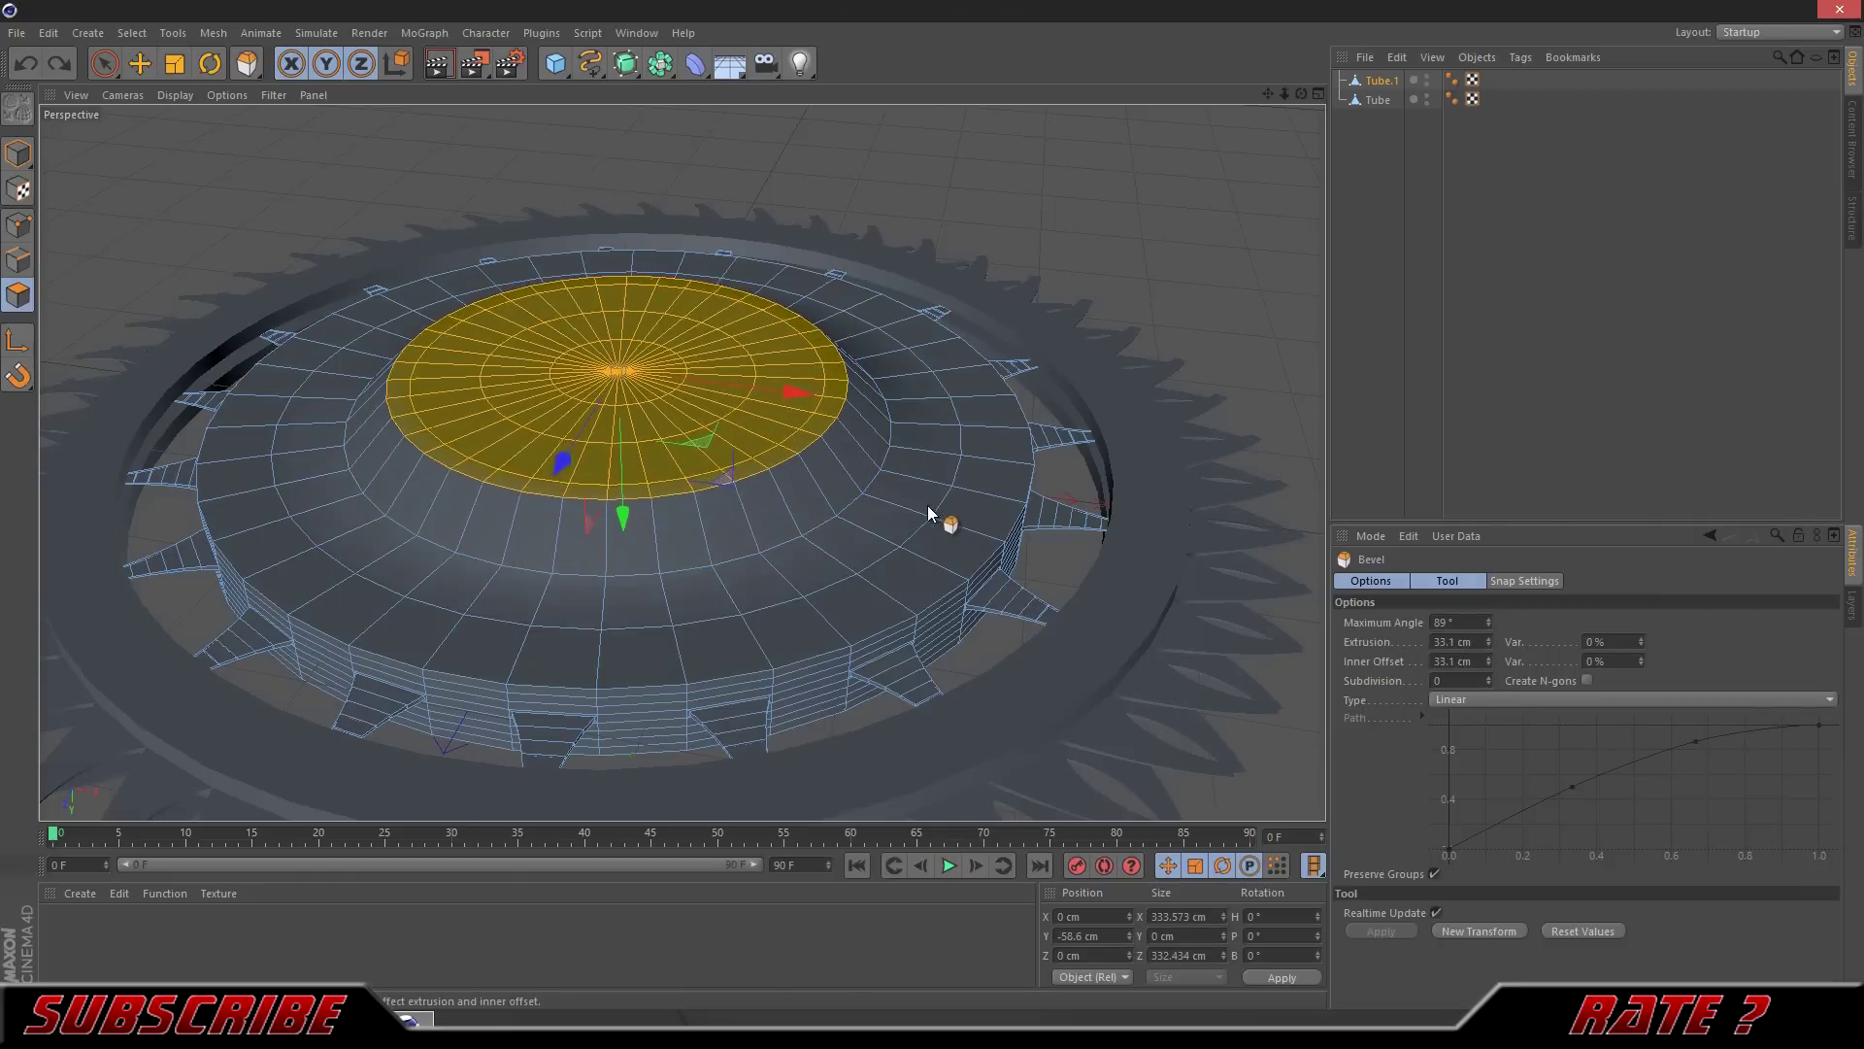
Step: Push the centre cap down into a sunken recess
key("u")
key("l")
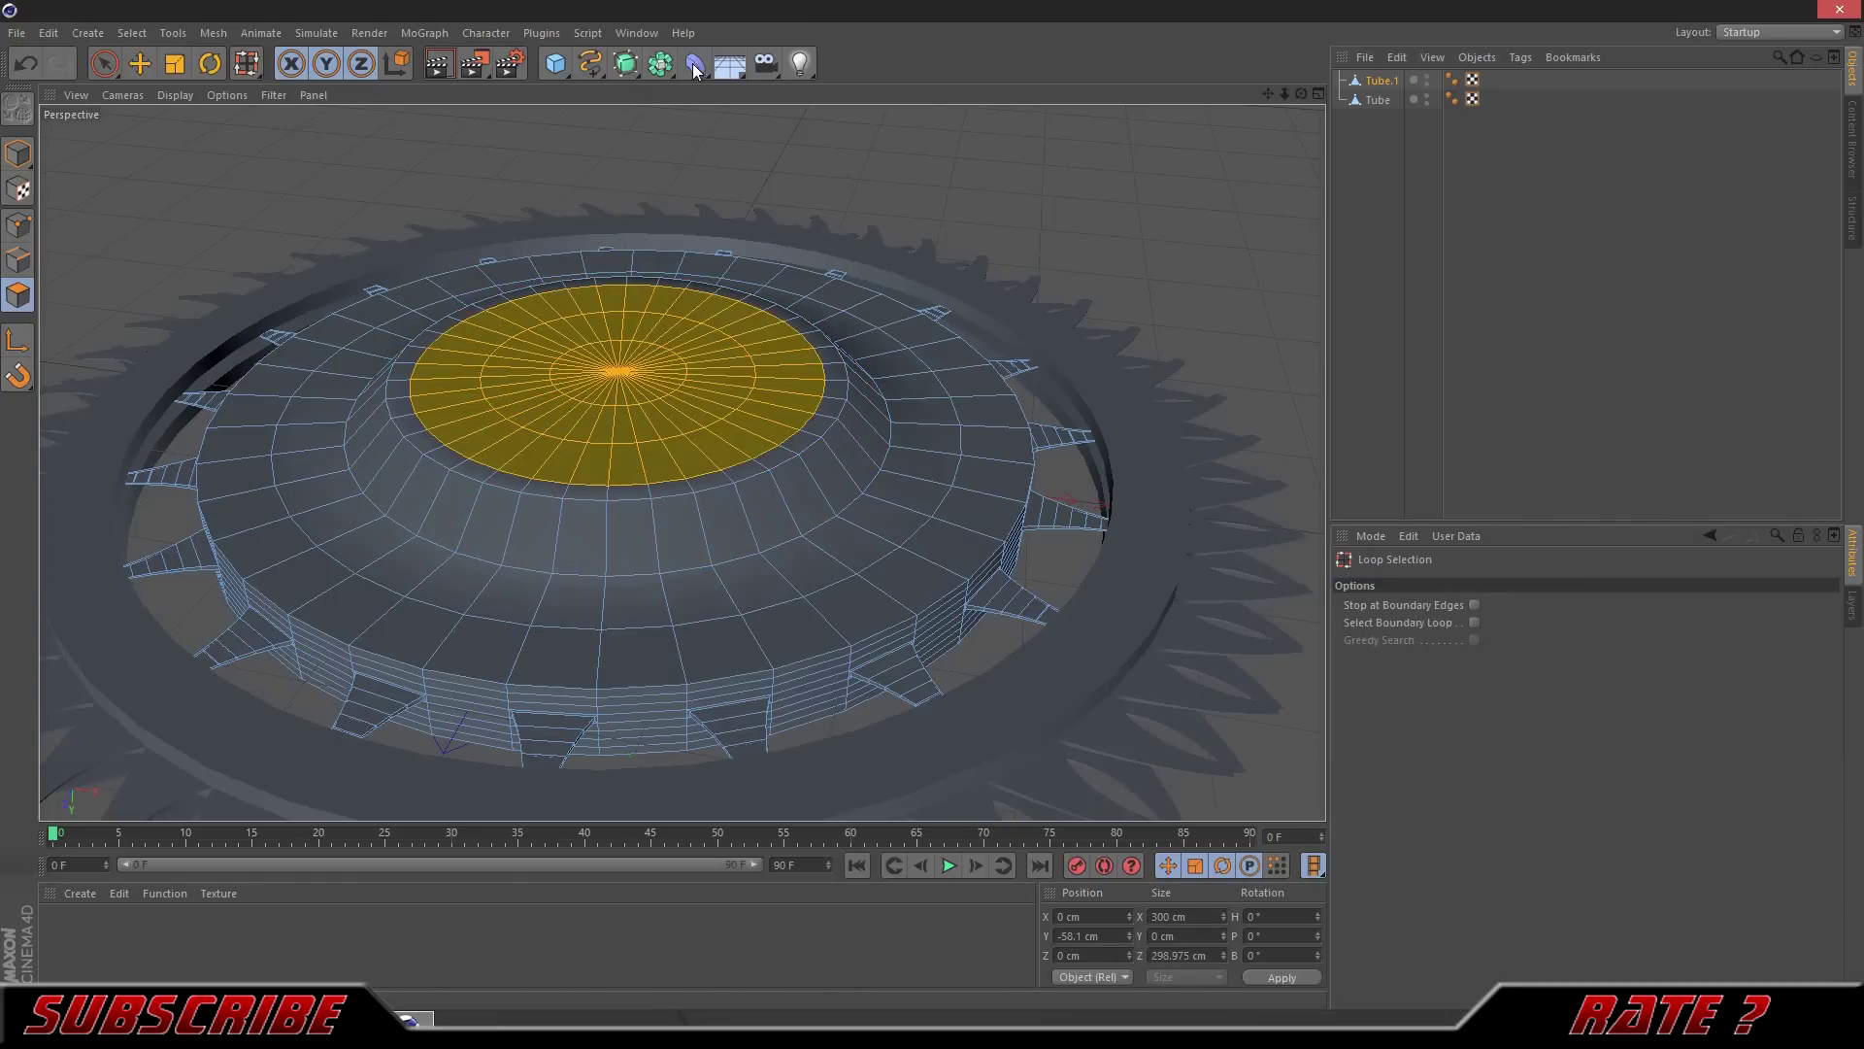
left_click_drag(630, 457, 633, 393)
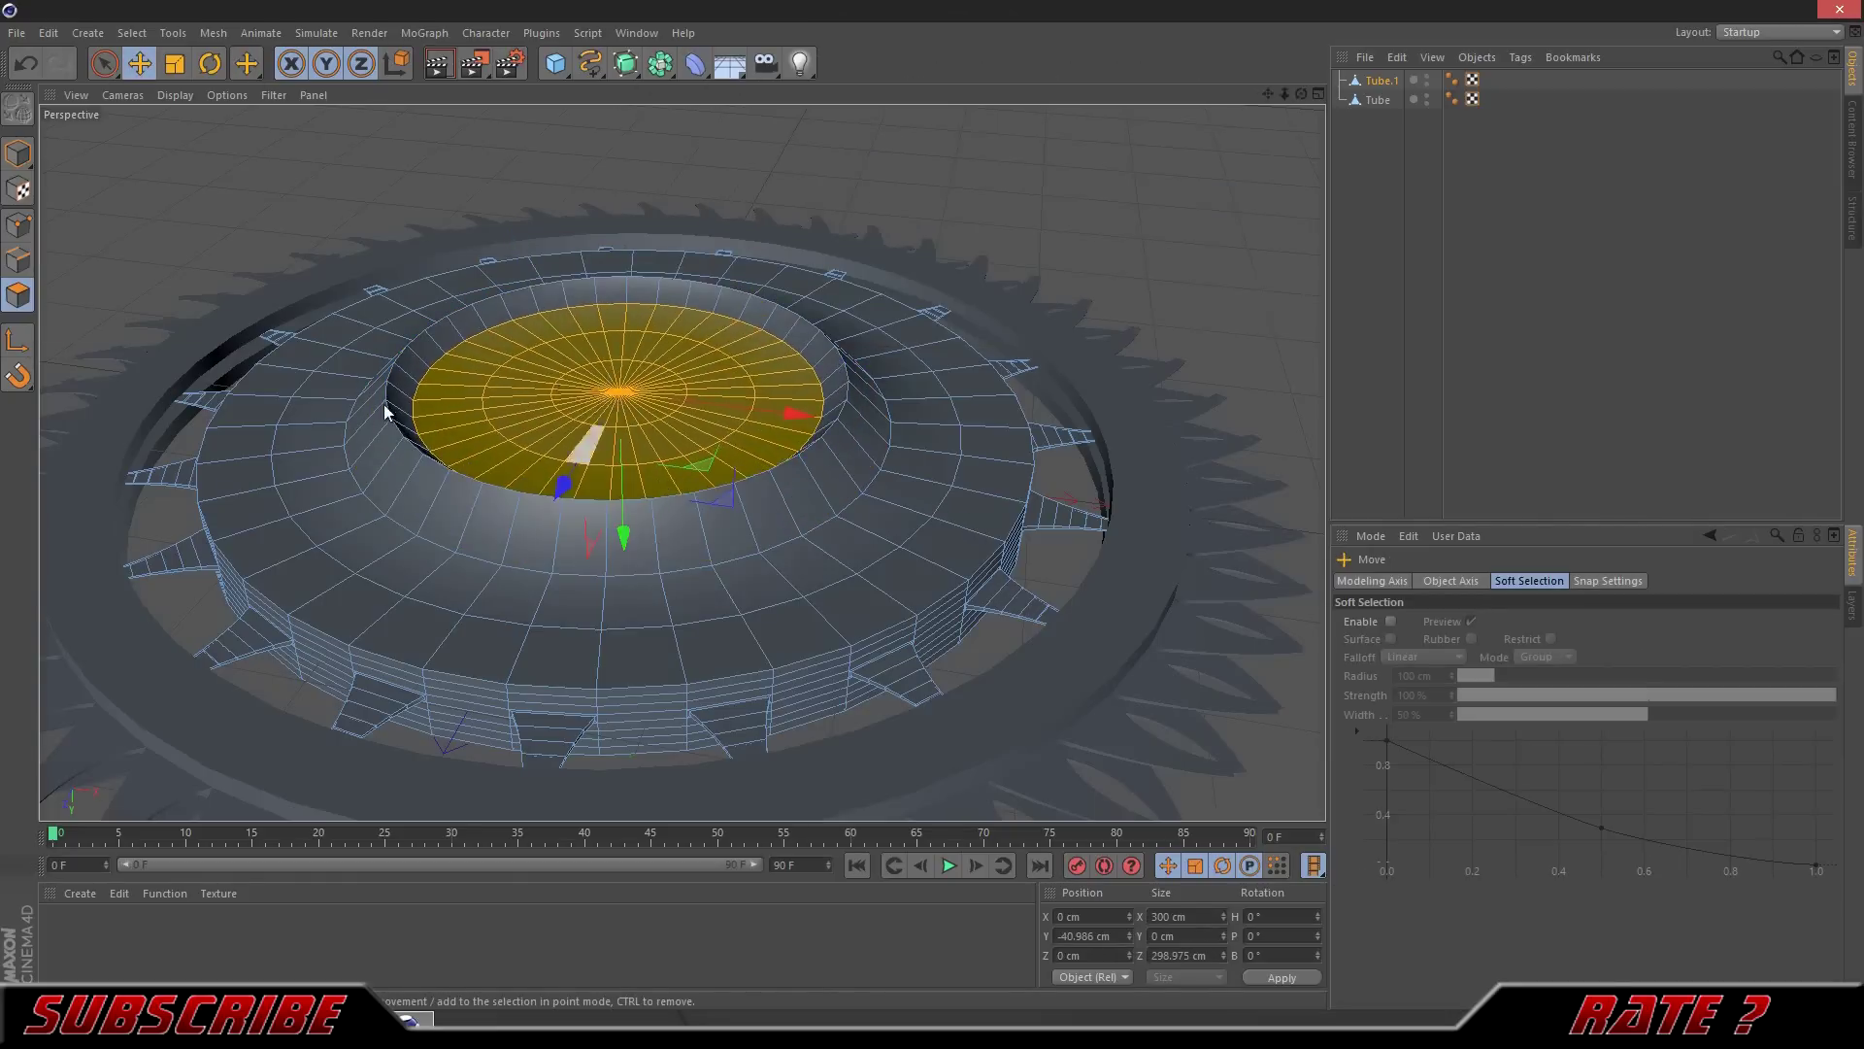
Step: Loop-select a top polygon ring and pick four alternating outer polygons for extrusion
key("u")
key("l")
scroll(641, 393, "down", 3)
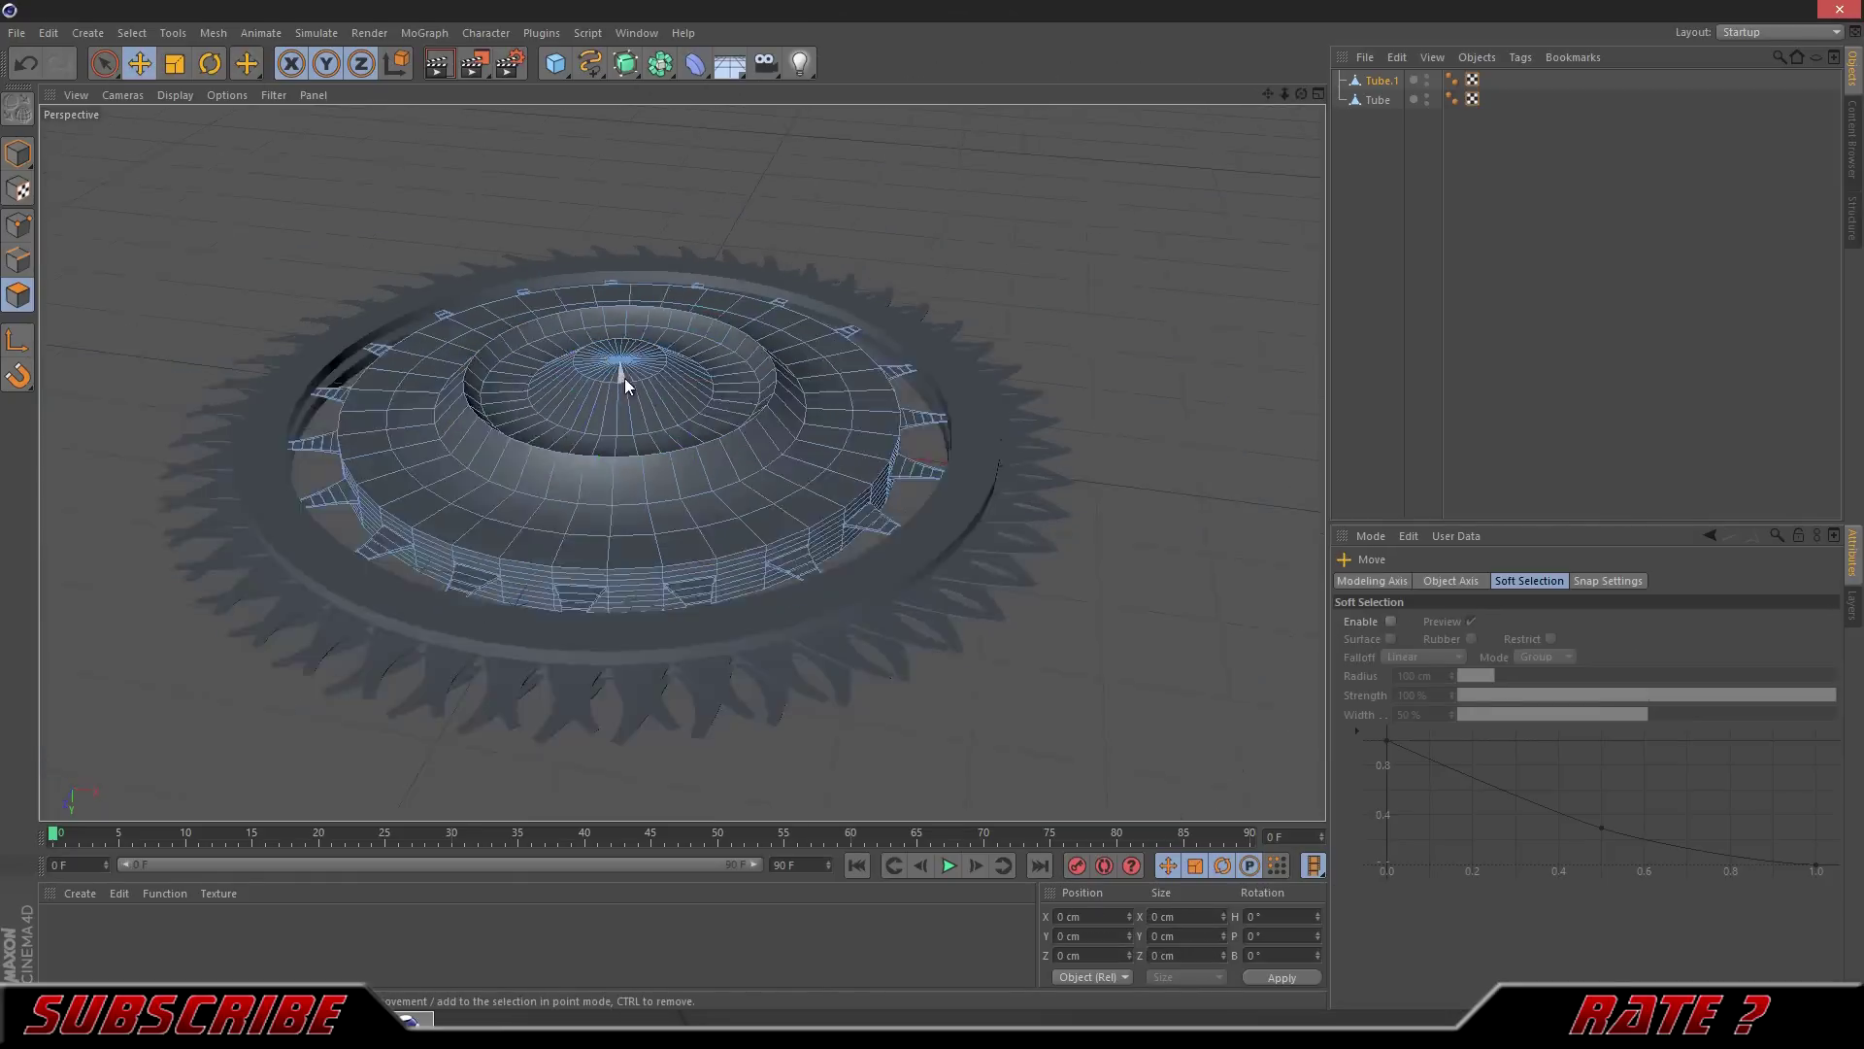
key("u")
key("l")
left_click(433, 452)
key("d")
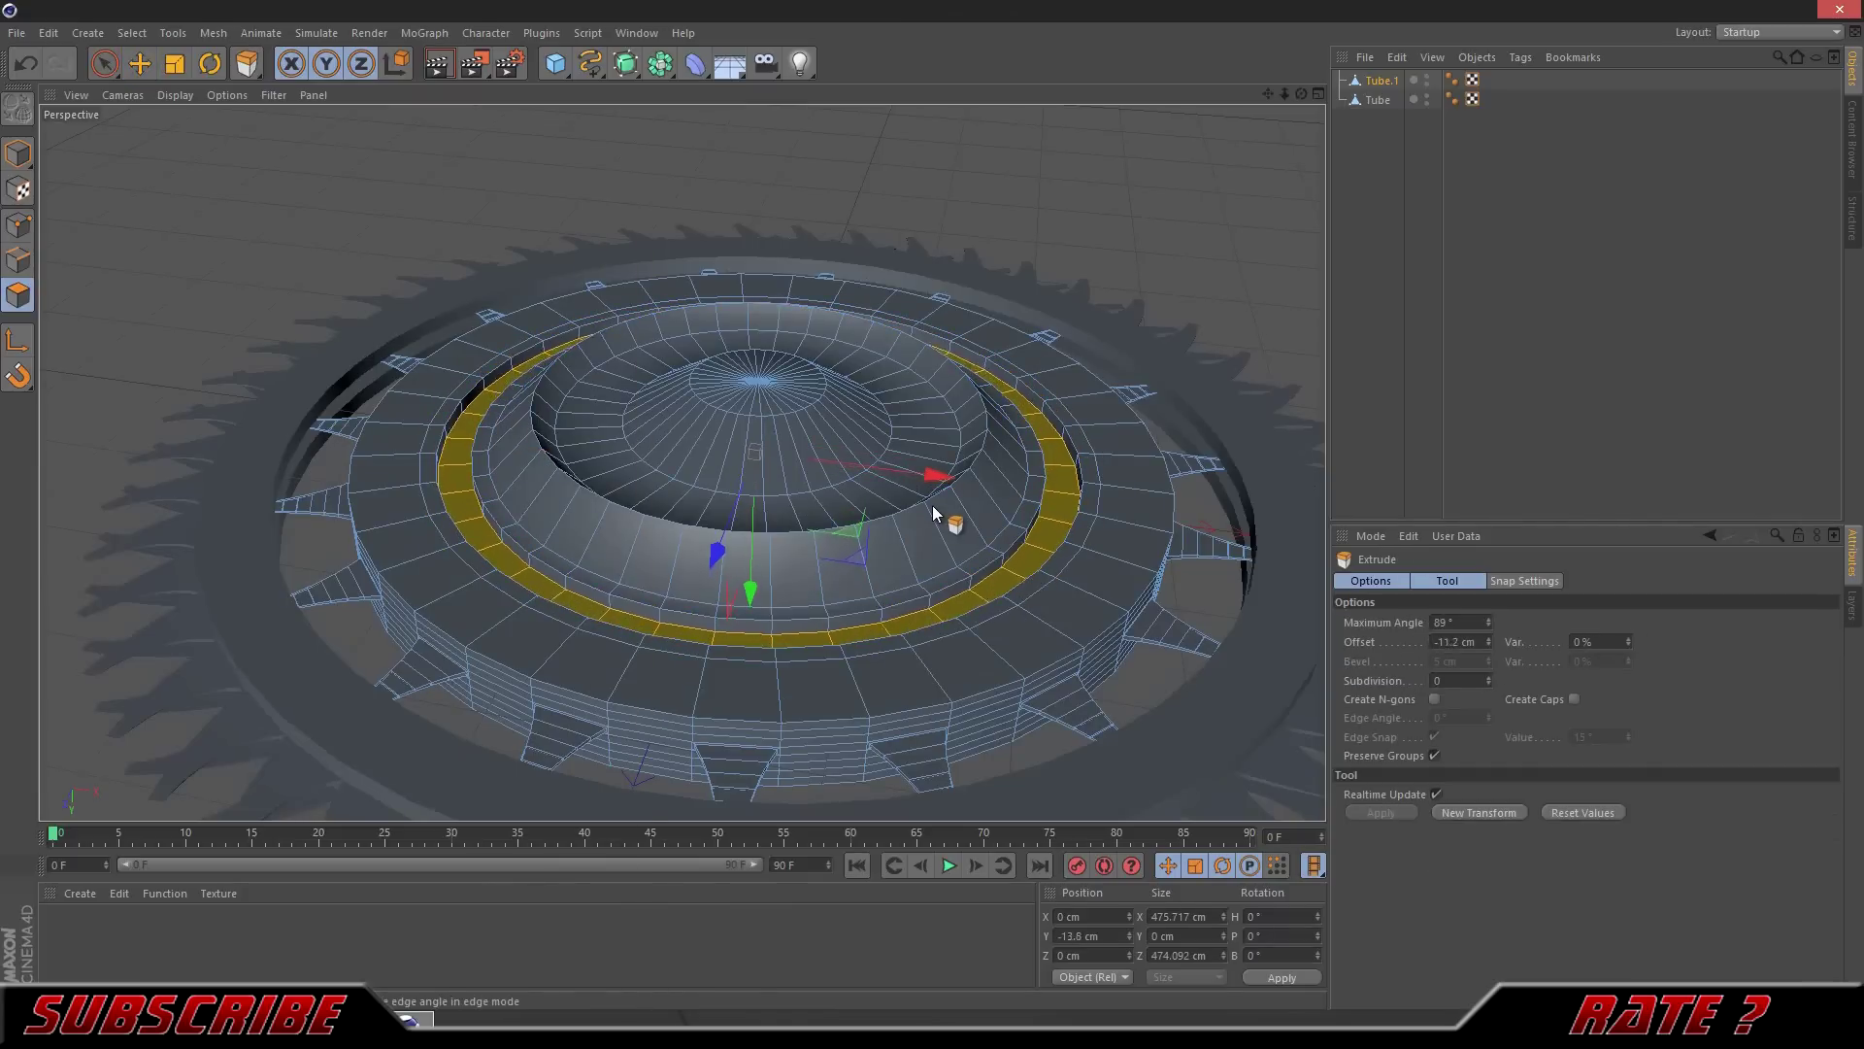
left_click(403, 543)
left_click(469, 609, "shift")
left_click(583, 665, "shift")
left_click(738, 689, "shift")
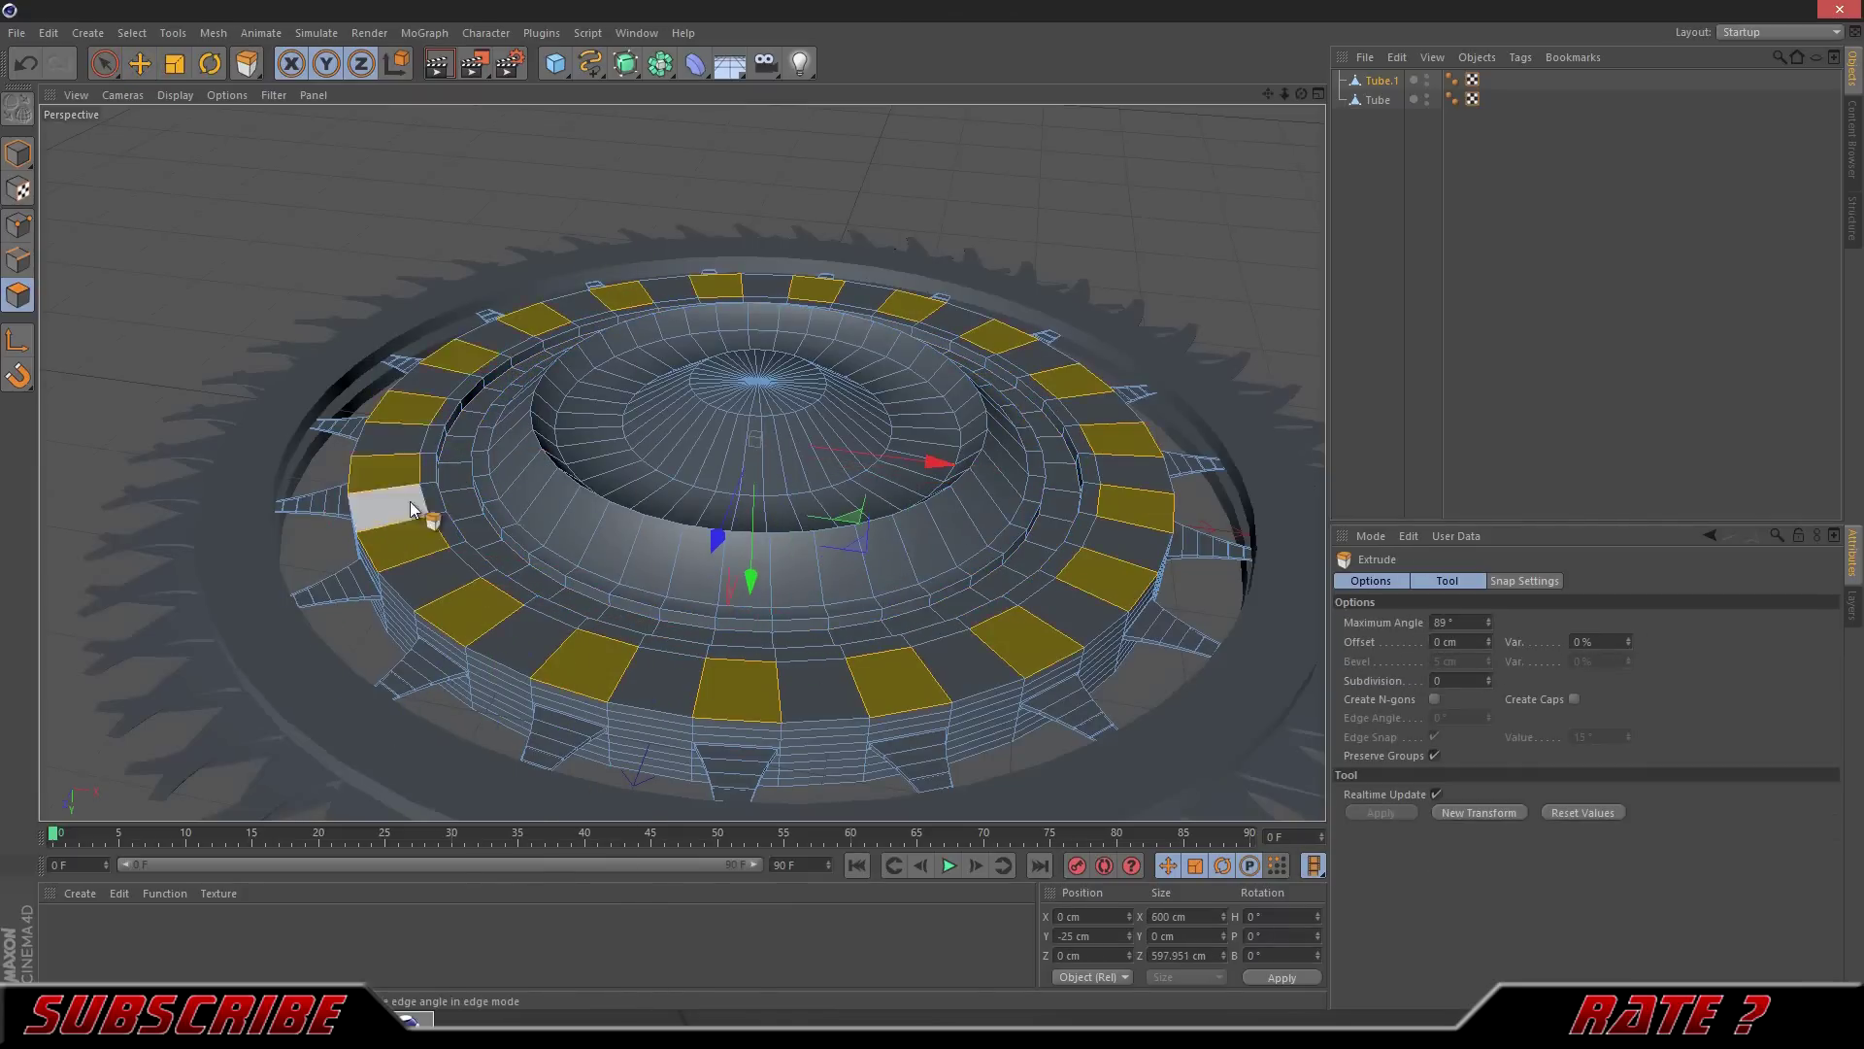
Step: Sink the alternating panels to -5.4 cm and extrude the ring's outer polygon loop
left_click_drag(947, 506, 932, 505)
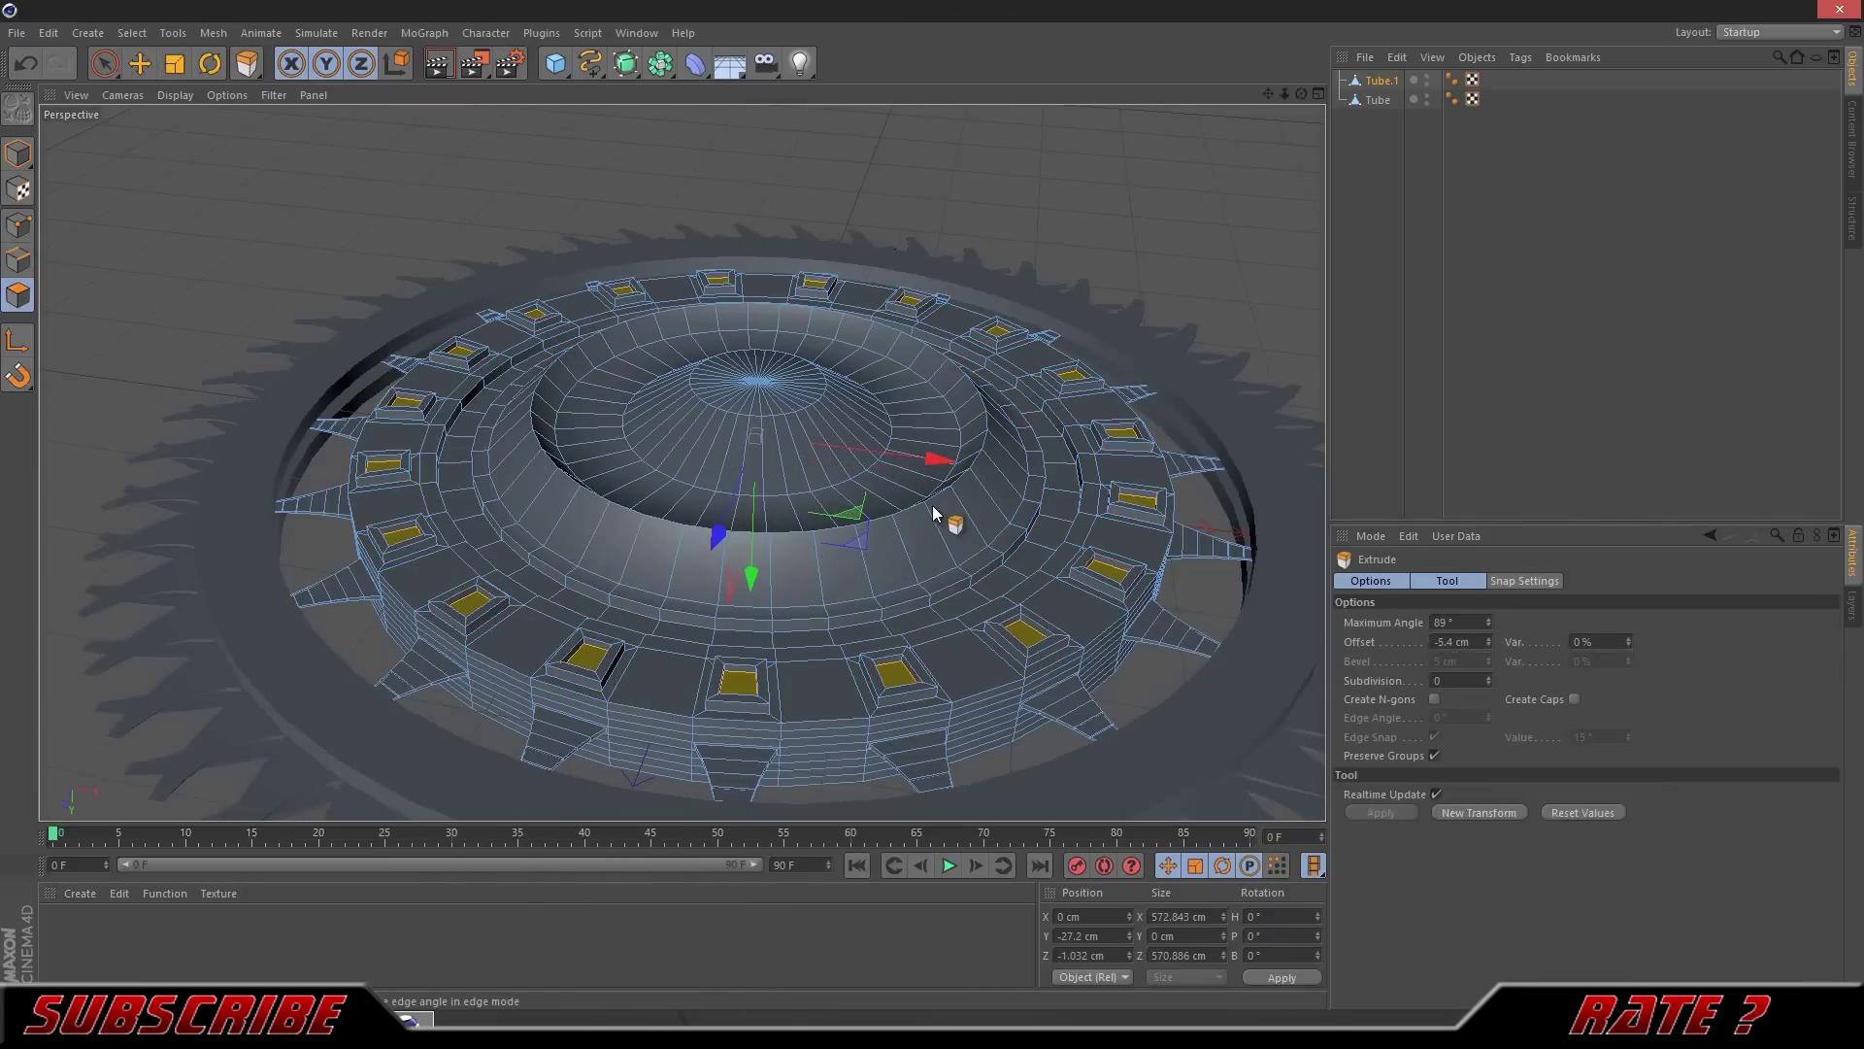
scroll(932, 505, "down", 3)
key("u")
key("l")
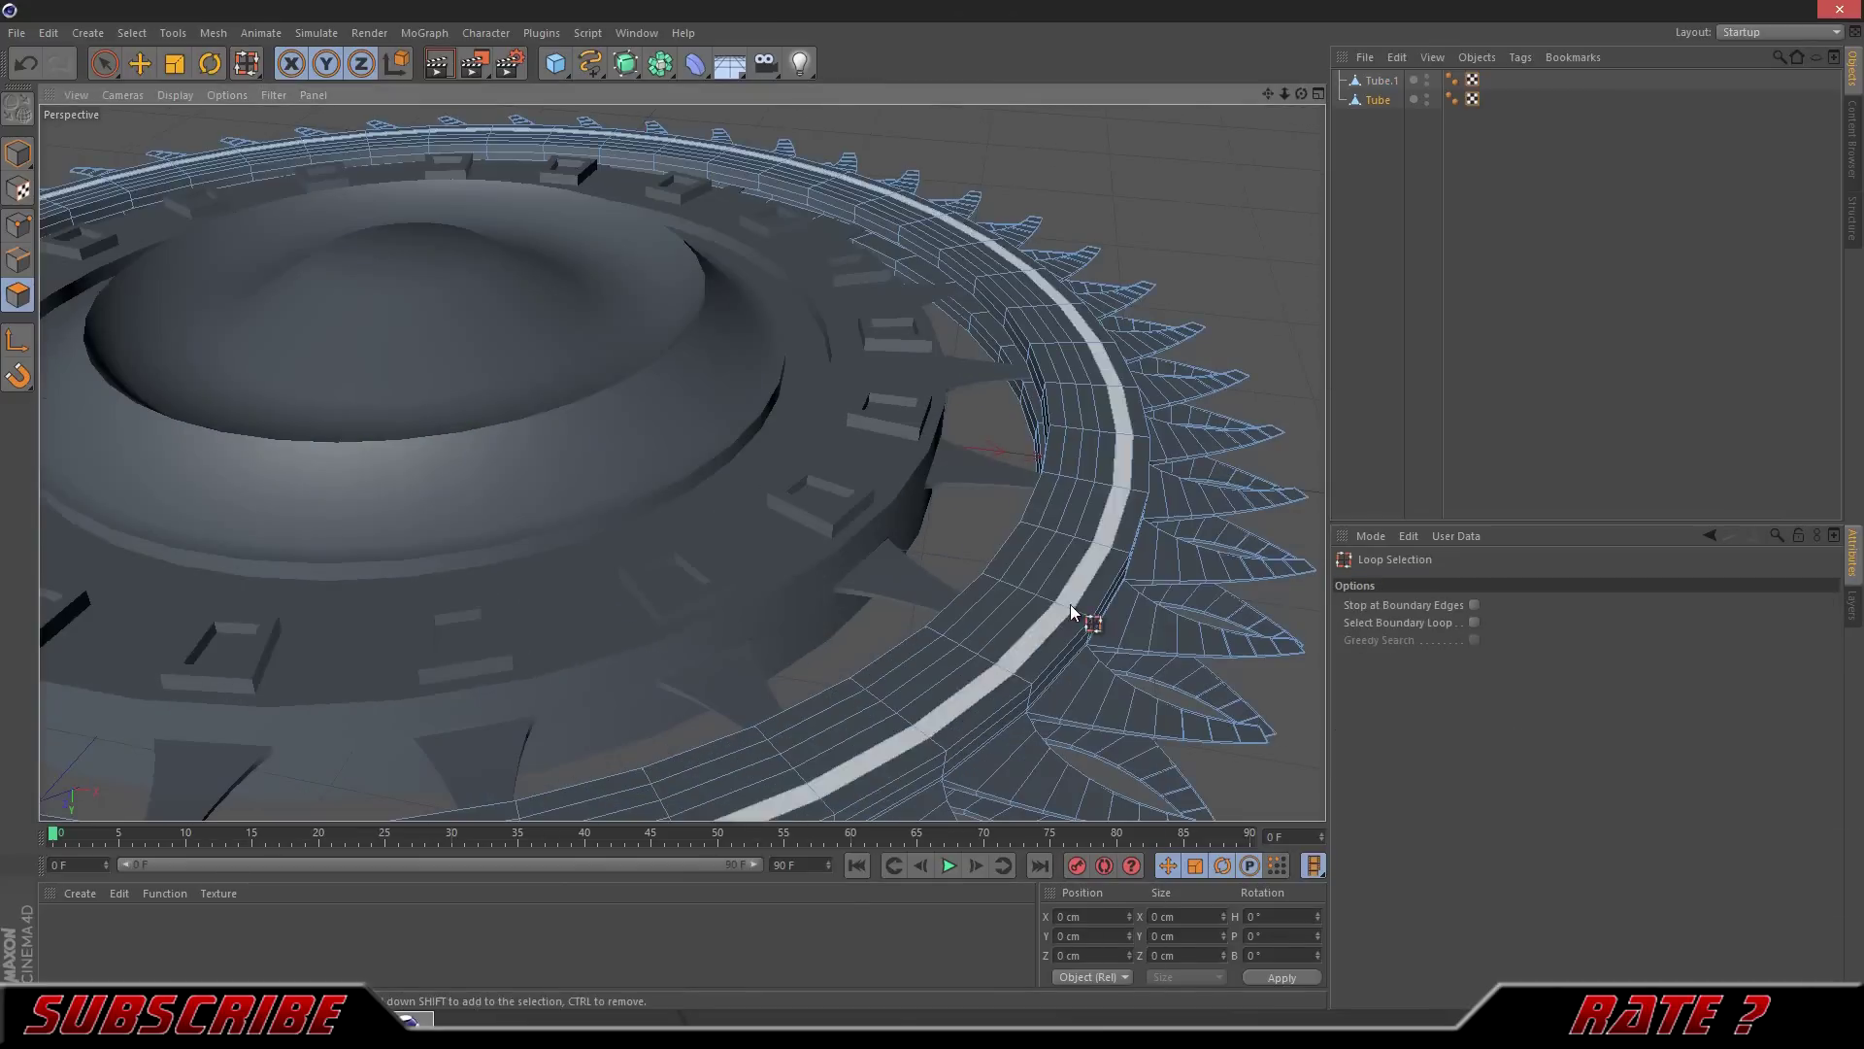
left_click(1070, 604)
right_click(1006, 598)
key("d")
Step: Check the gear in Top view, return to perspective, and create a new material
scroll(950, 520, "down", 3)
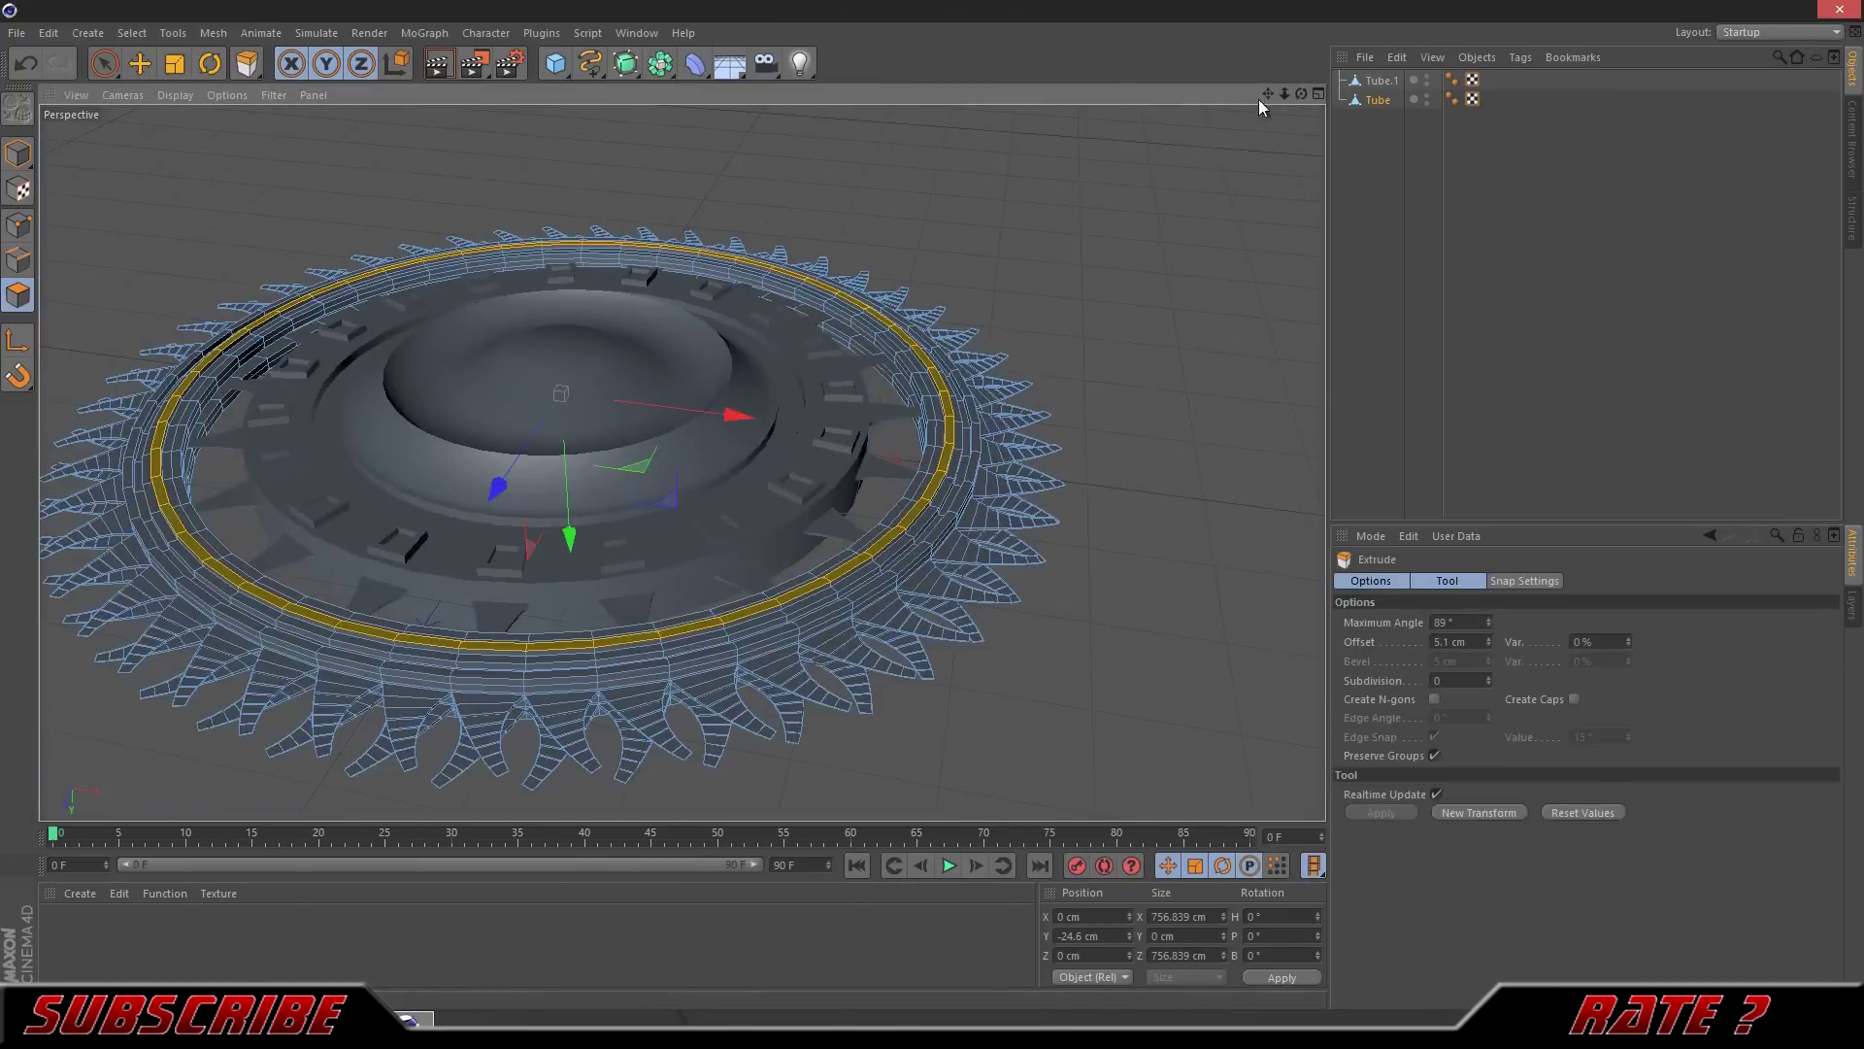
left_click(1318, 93)
key("ctrl+r")
key("F1")
double_click(146, 932)
double_click(60, 928)
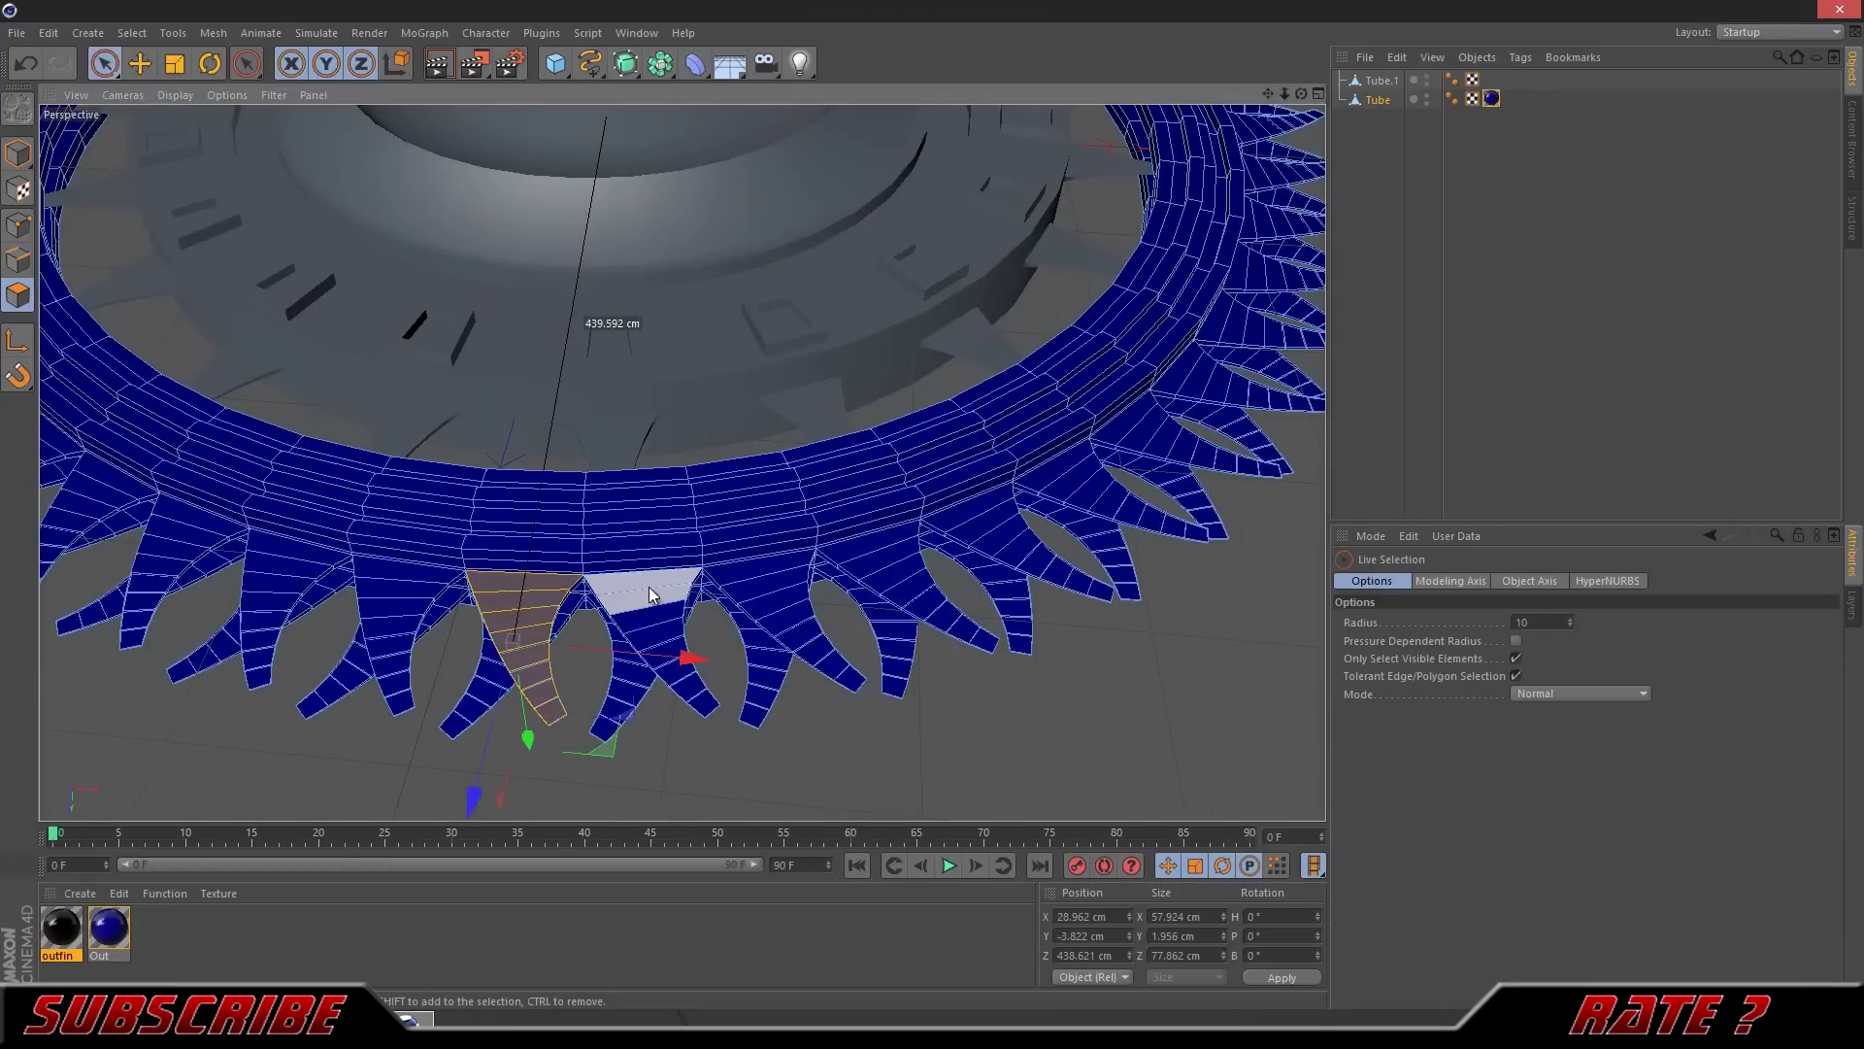
Step: Shift-select gear teeth along the ring, orbiting to reach each one
left_click_drag(888, 668, 1025, 617, "shift")
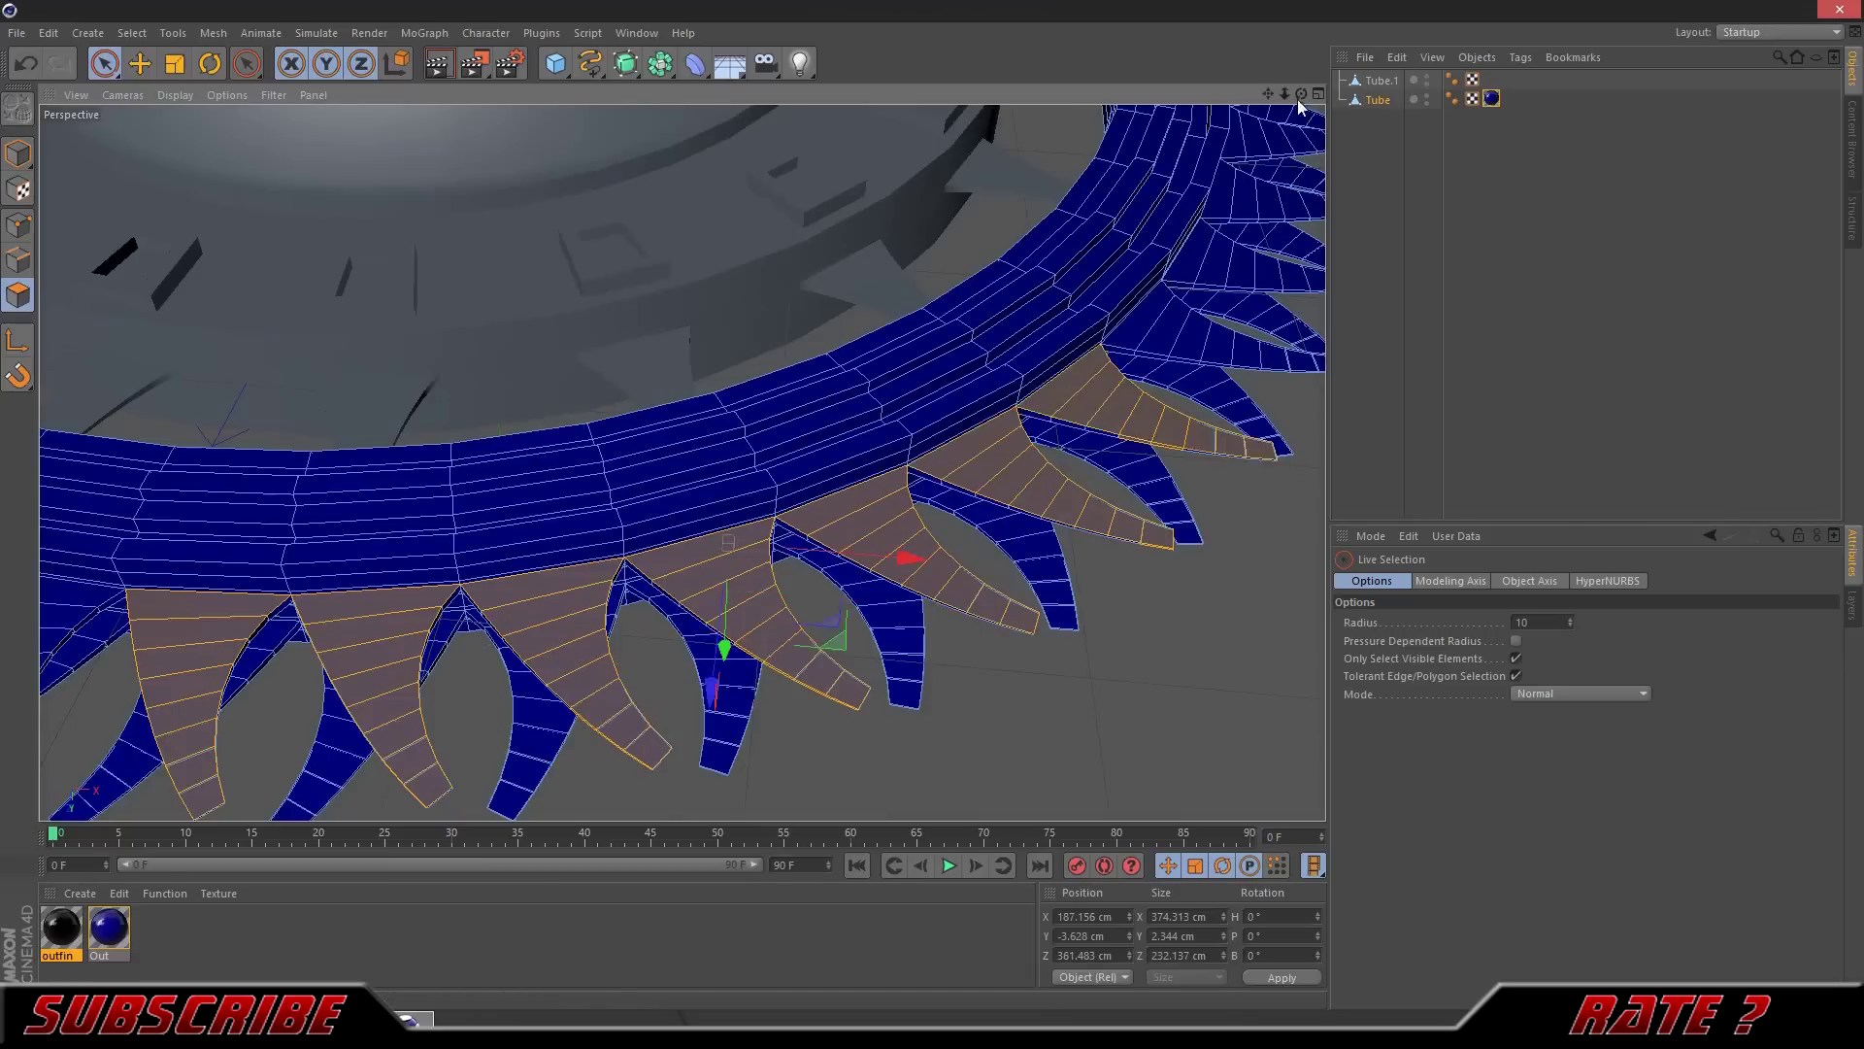
left_click_drag(1269, 94, 974, 675)
scroll(1094, 398, "up", 3)
mouse_move(1005, 412)
left_mouse_down("alt")
mouse_move(1210, 516)
mouse_move(828, 711)
left_mouse_up("alt")
left_click(712, 636, "shift")
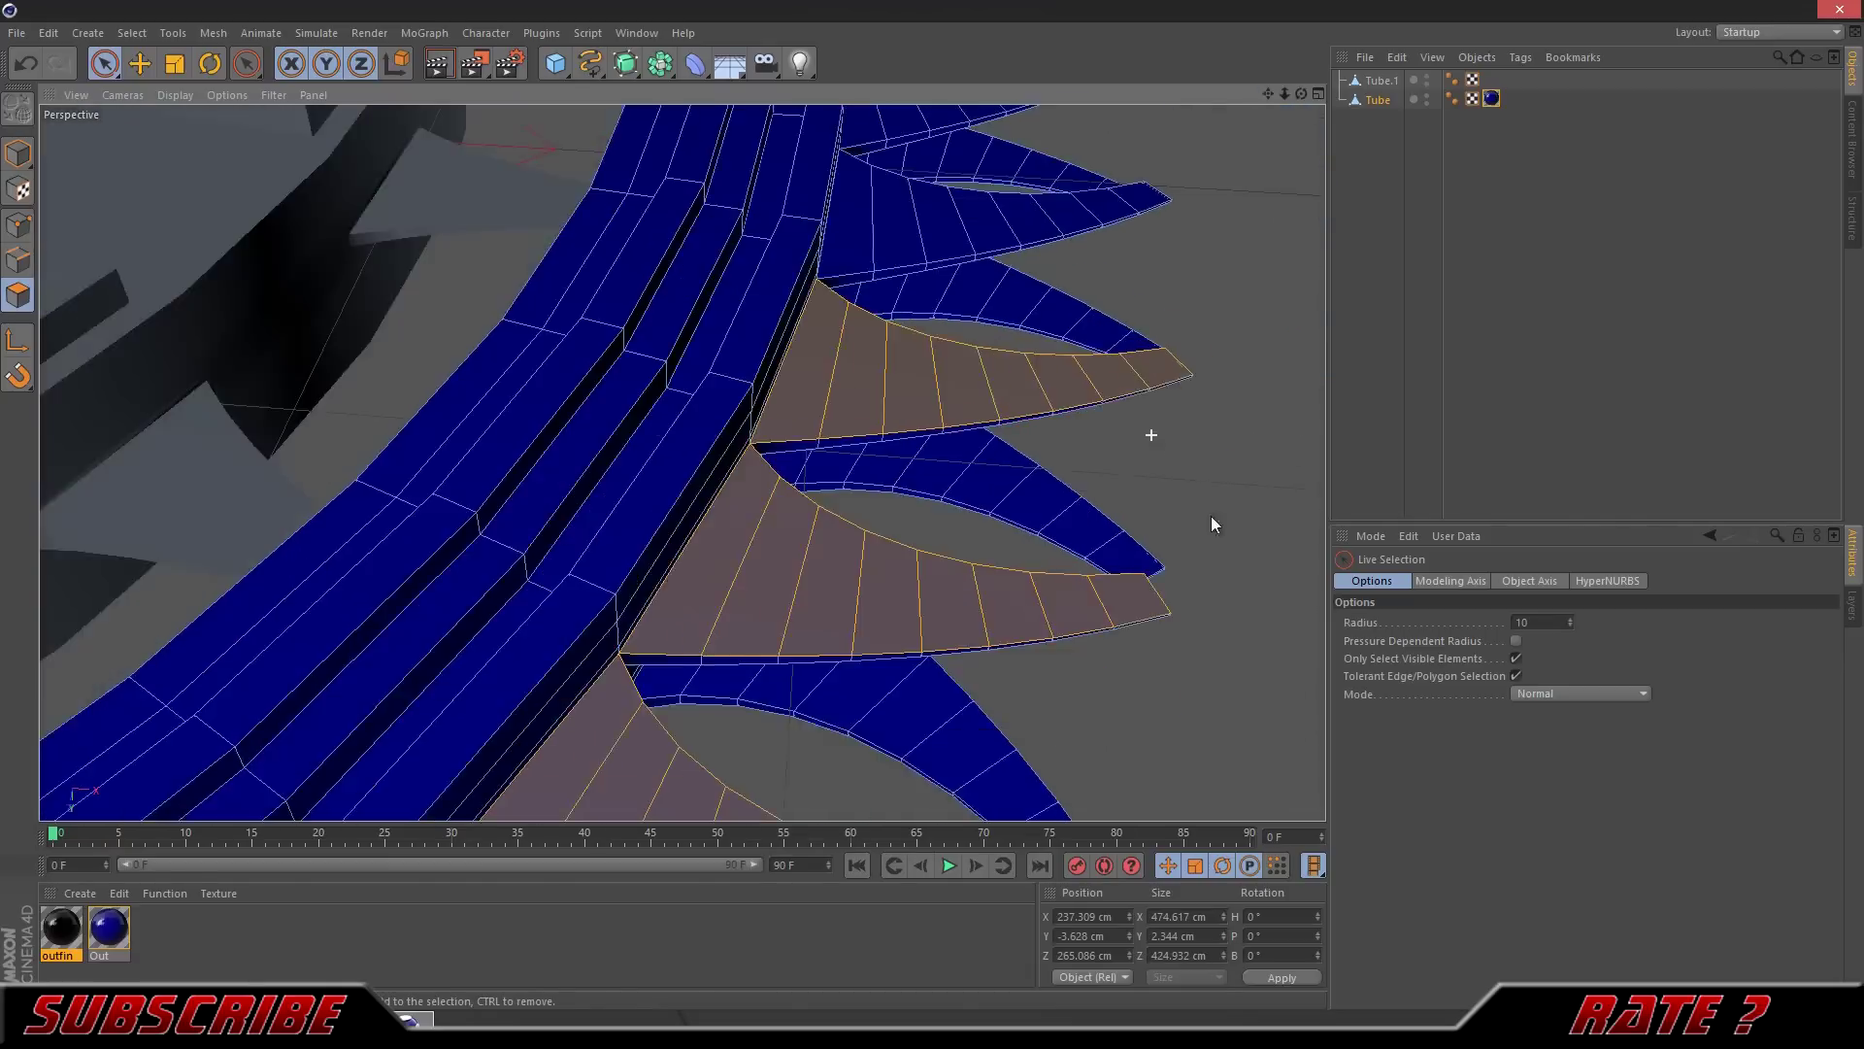
scroll(712, 636, "up", 5)
left_click_drag(354, 670, 291, 486, "alt")
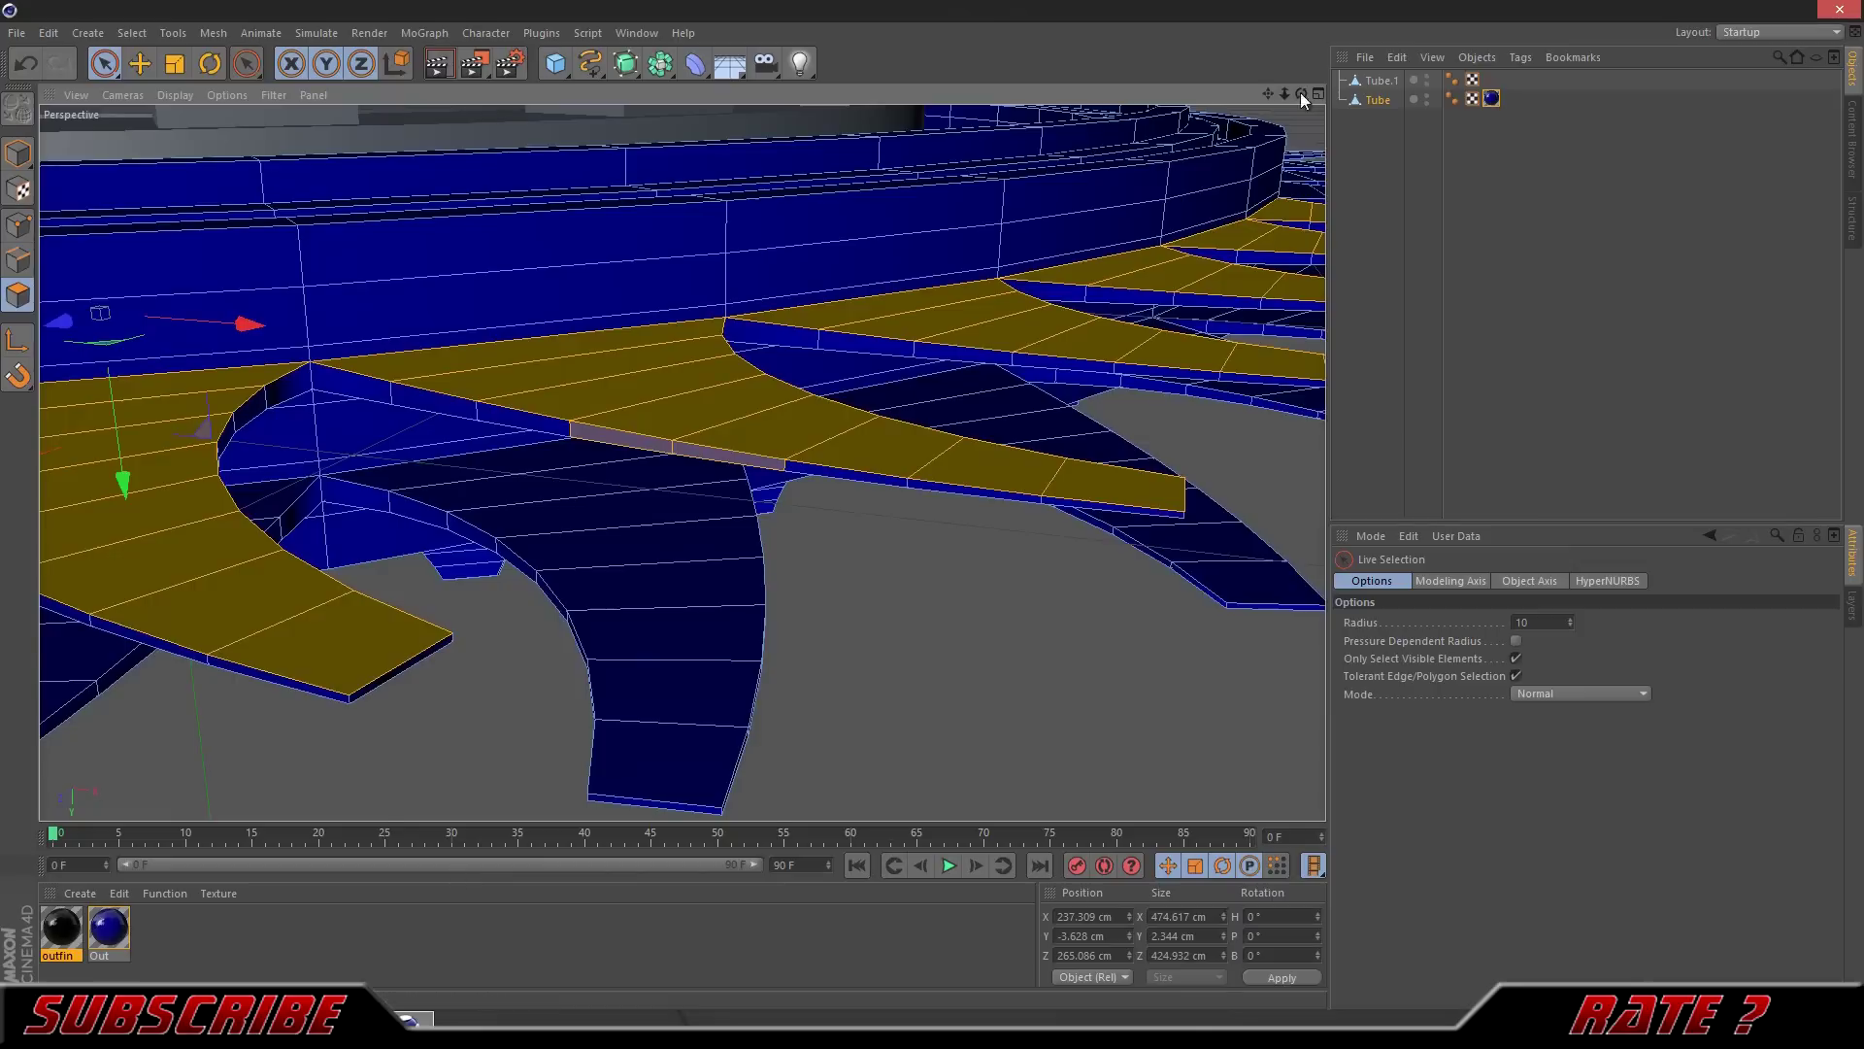
scroll(1123, 146, "down", 6)
scroll(885, 556, "up", 6)
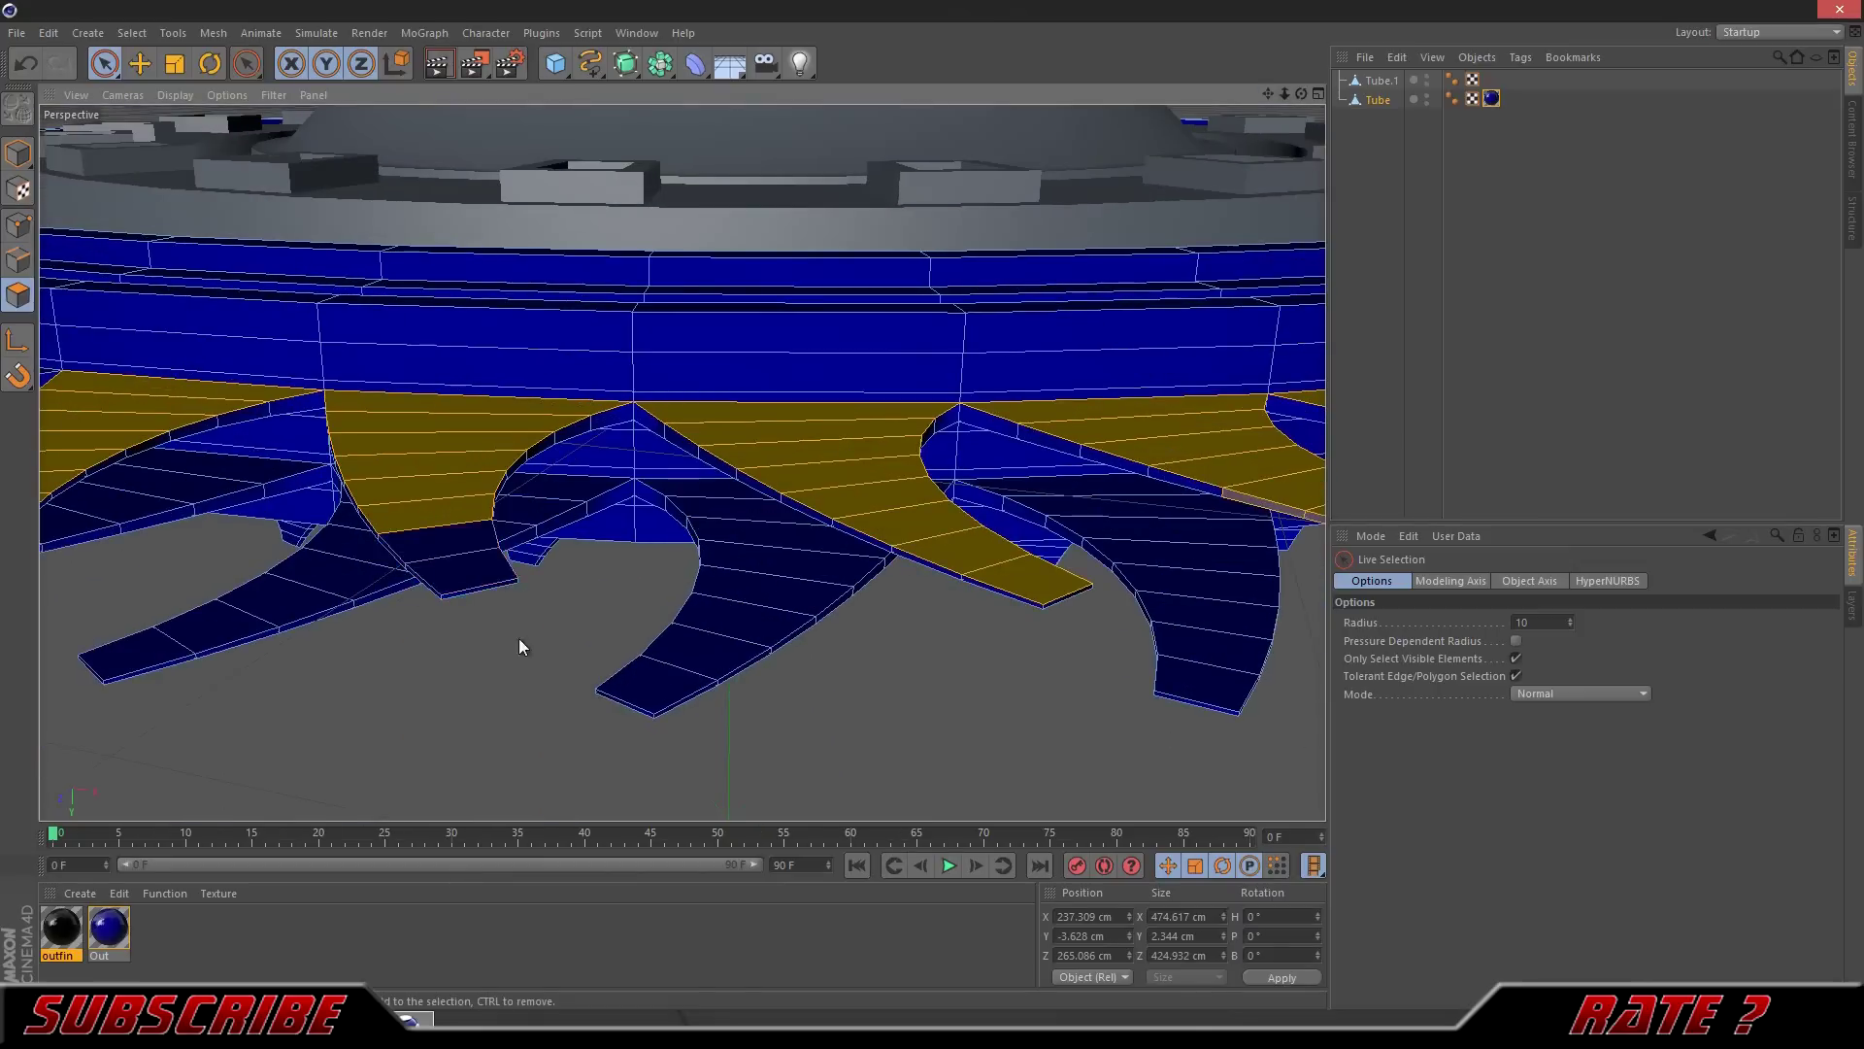
scroll(941, 508, "down", 3)
mouse_move(941, 508)
left_mouse_down("alt")
mouse_move(803, 583)
mouse_move(716, 237)
left_mouse_up("alt")
left_click(803, 582, "shift")
scroll(844, 543, "down", 2)
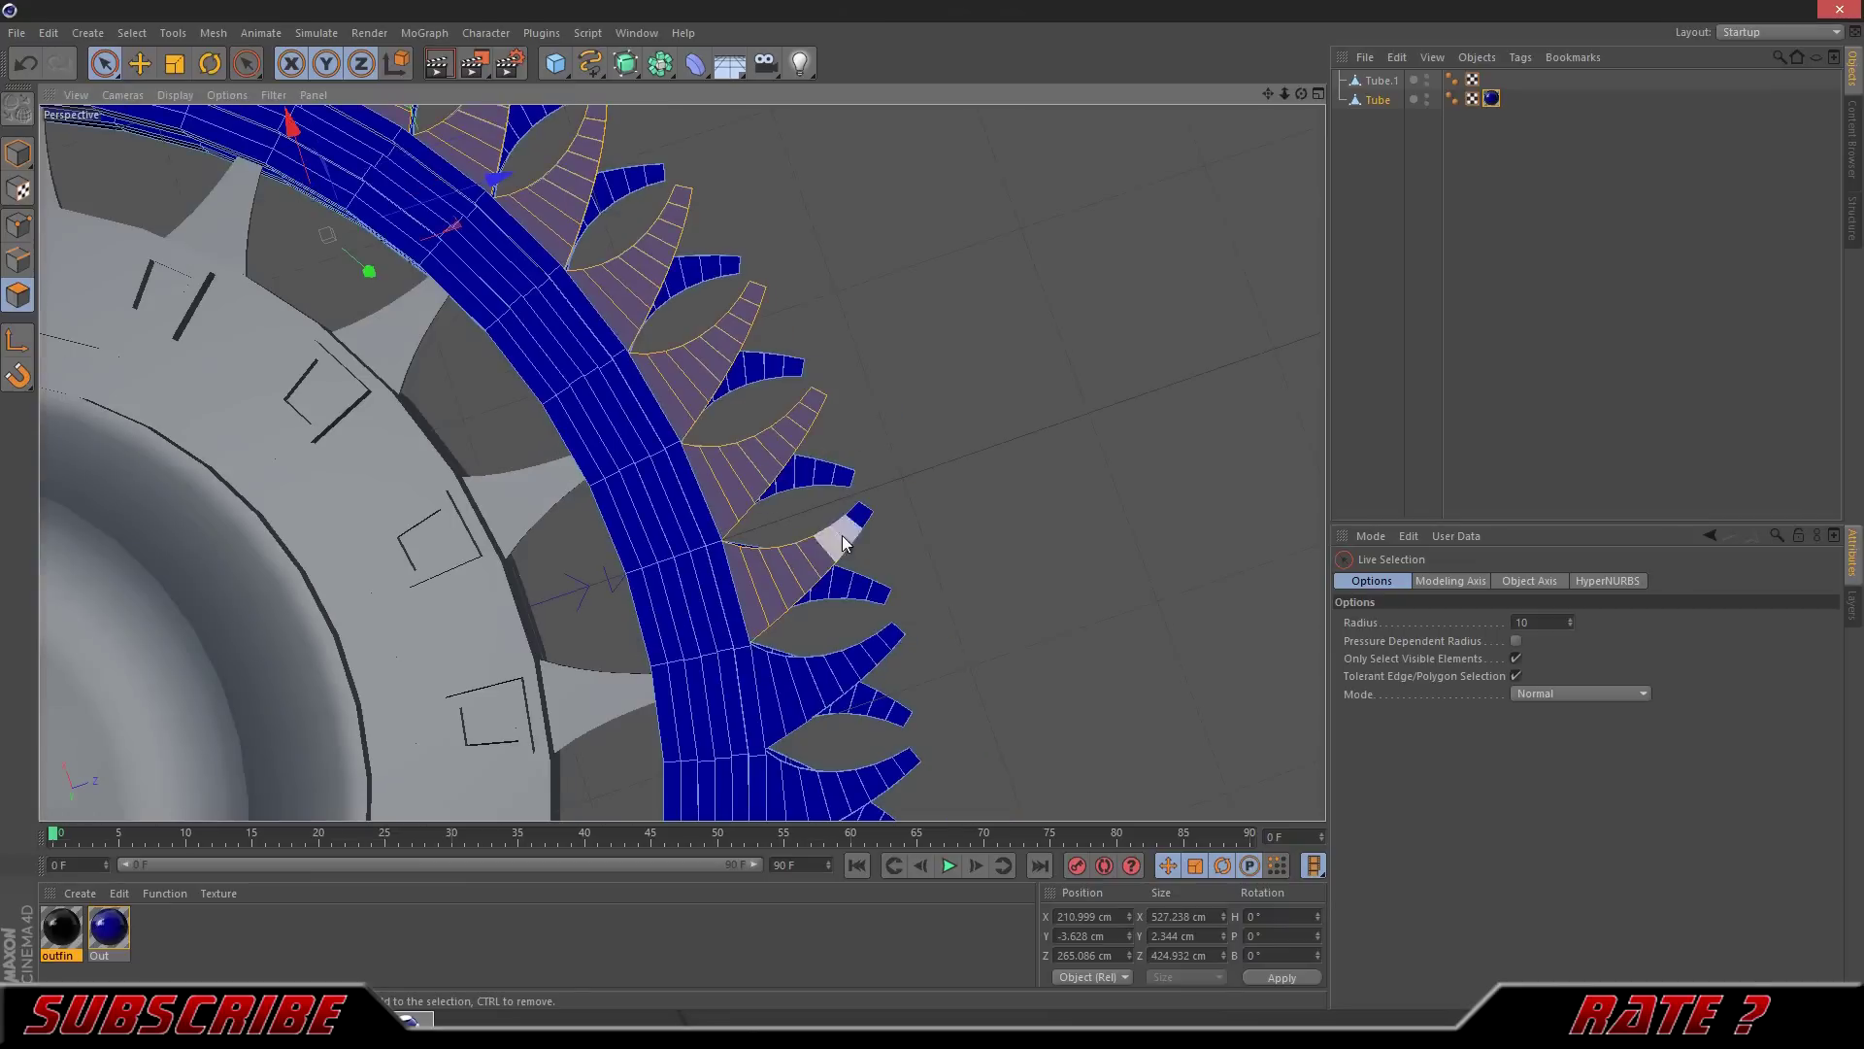
left_click(844, 543, "shift")
mouse_move(844, 543)
left_mouse_down("alt")
mouse_move(777, 582)
mouse_move(932, 505)
mouse_move(913, 682)
mouse_move(790, 241)
mouse_move(957, 366)
mouse_move(997, 556)
mouse_move(1294, 113)
mouse_move(694, 427)
left_mouse_up("alt")
Step: Select the remaining teeth all the way around the ring, then add a plane
left_click(914, 682, "shift")
scroll(997, 557, "down", 2)
left_click(1059, 291, "shift")
left_click(1015, 508, "shift")
left_click(694, 428, "shift")
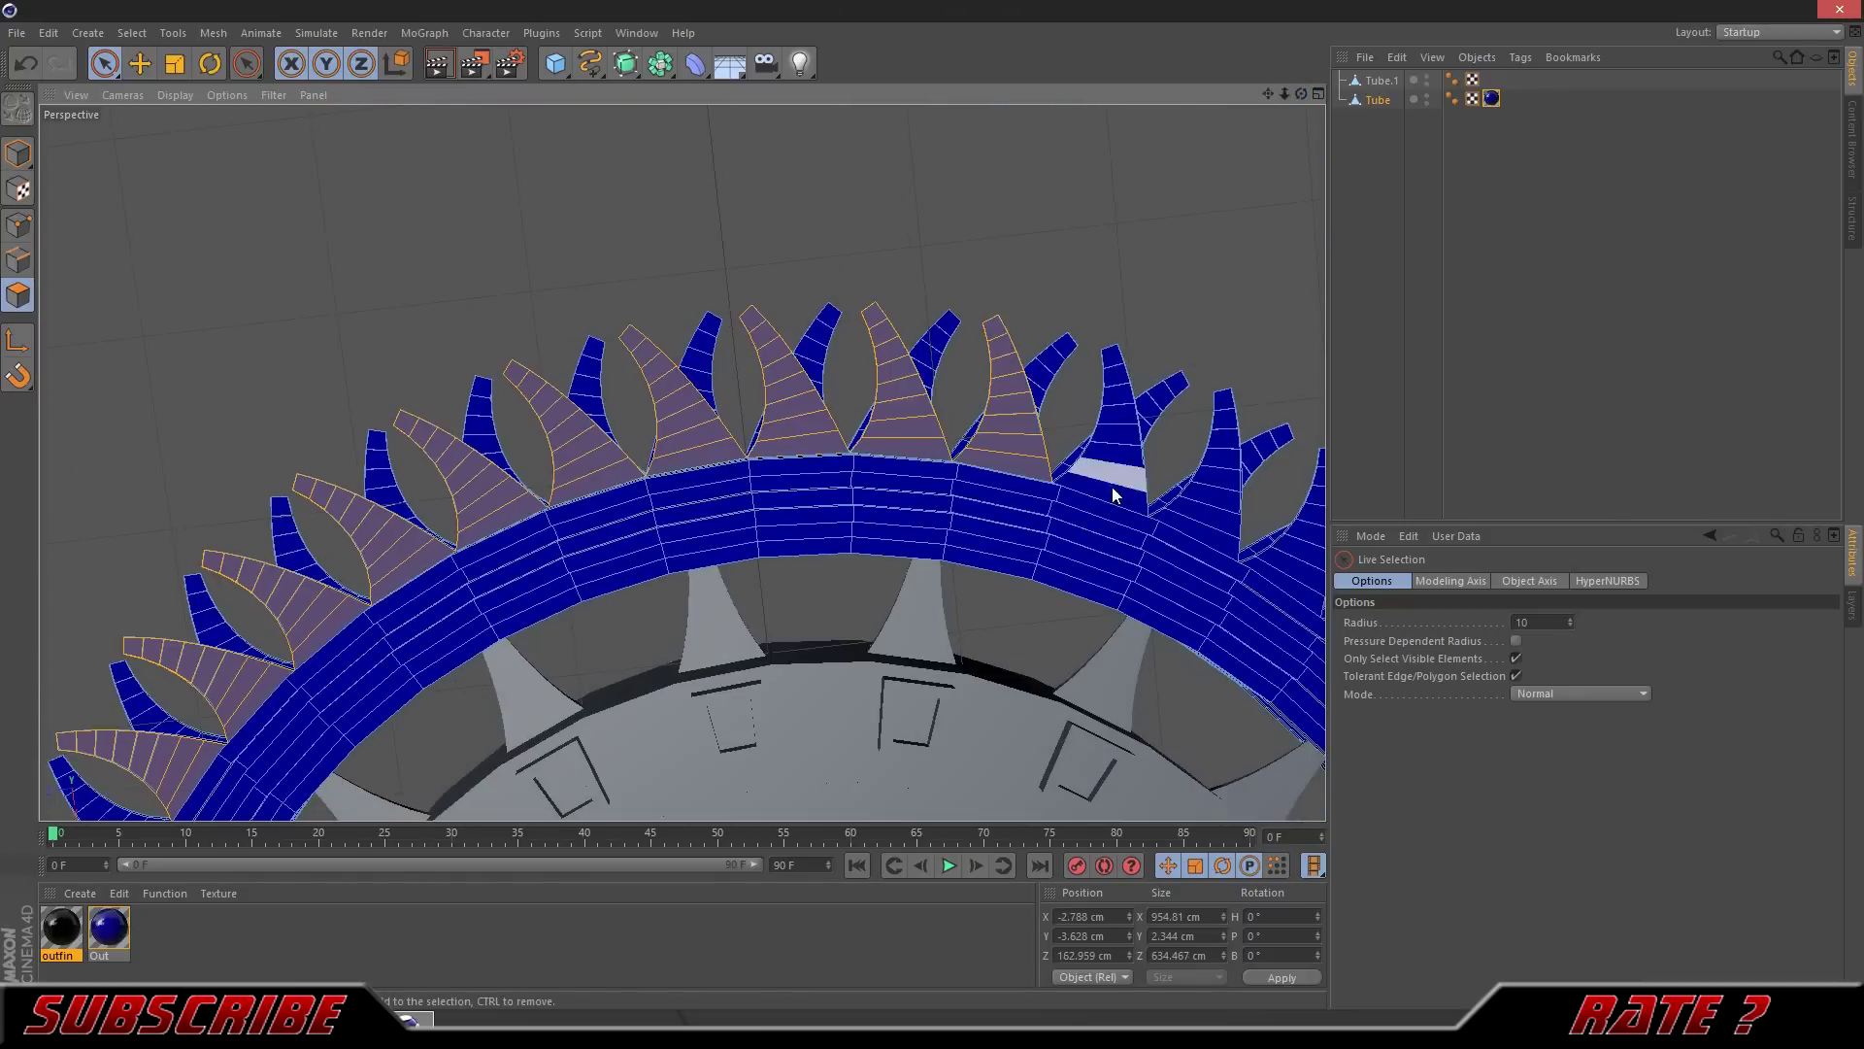
left_click_drag(856, 802, 782, 372, "alt")
left_click(782, 373, "shift")
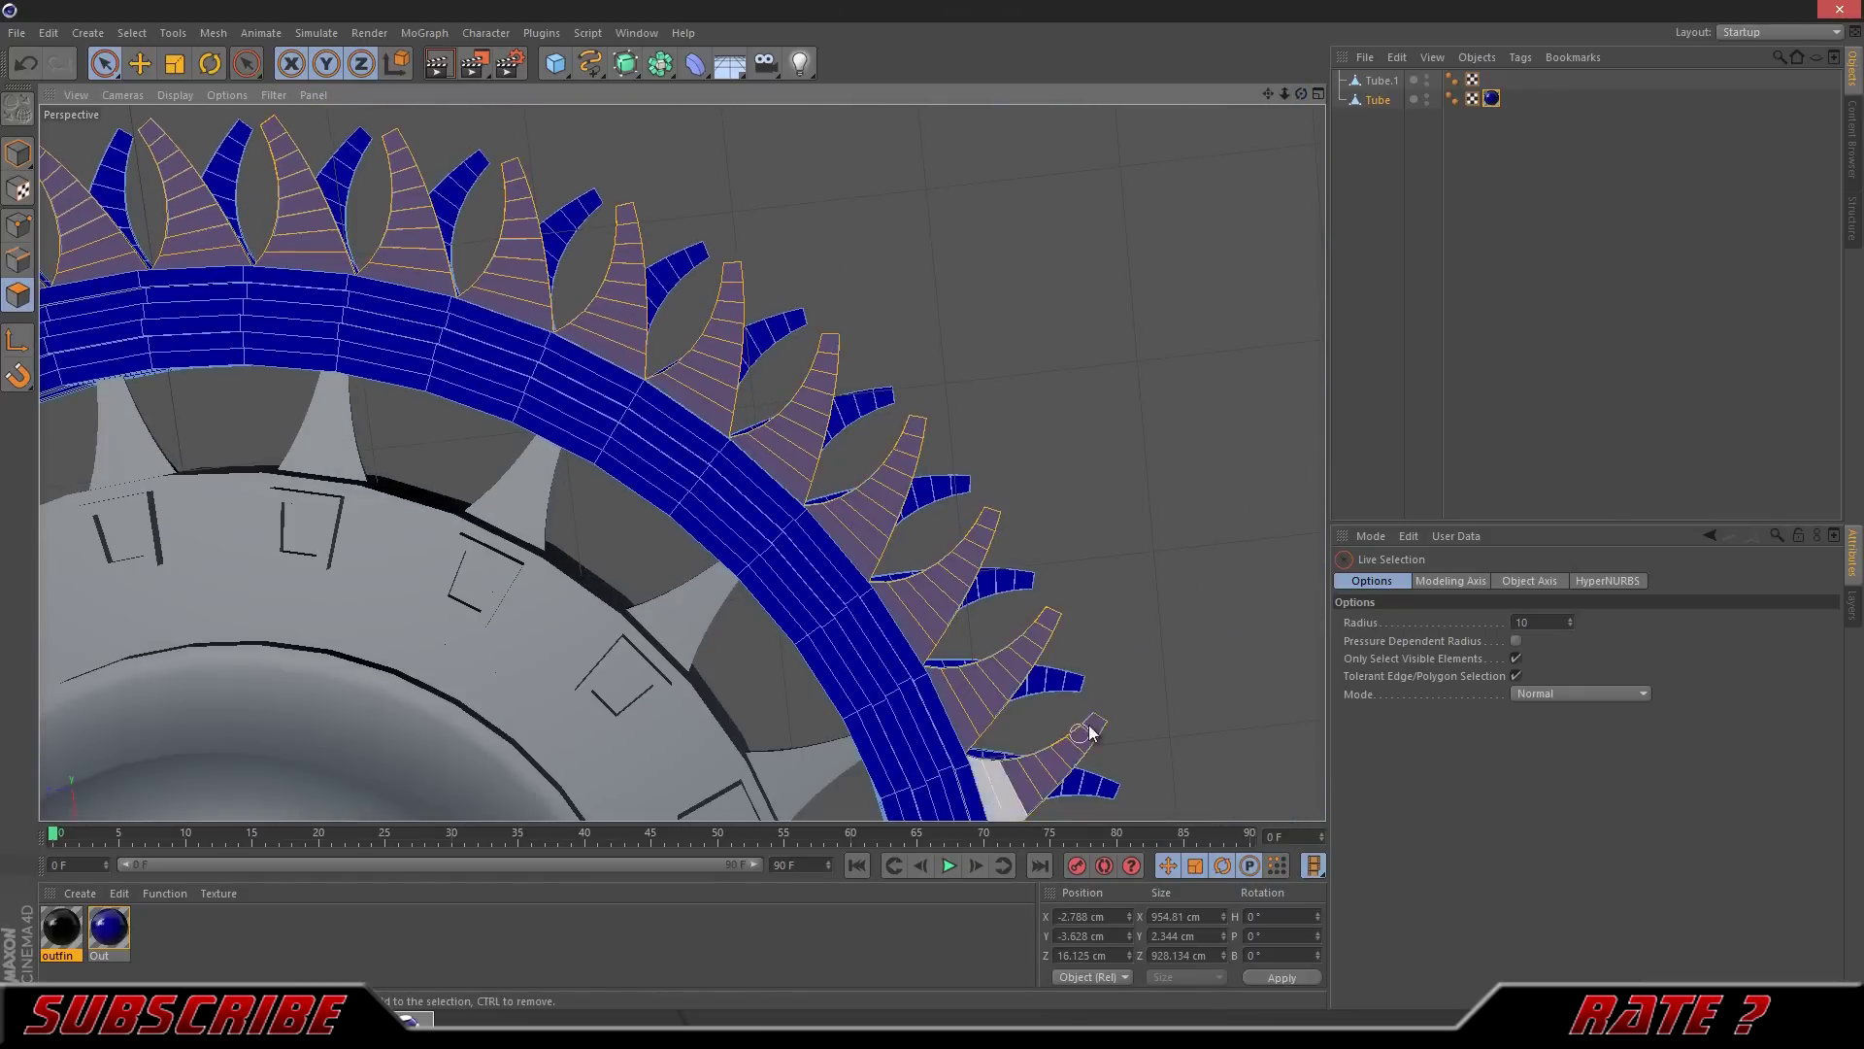
left_click(1090, 730, "shift")
left_click_drag(1089, 730, 793, 425, "alt")
left_click(798, 709, "shift")
left_click_drag(799, 709, 1250, 181, "alt")
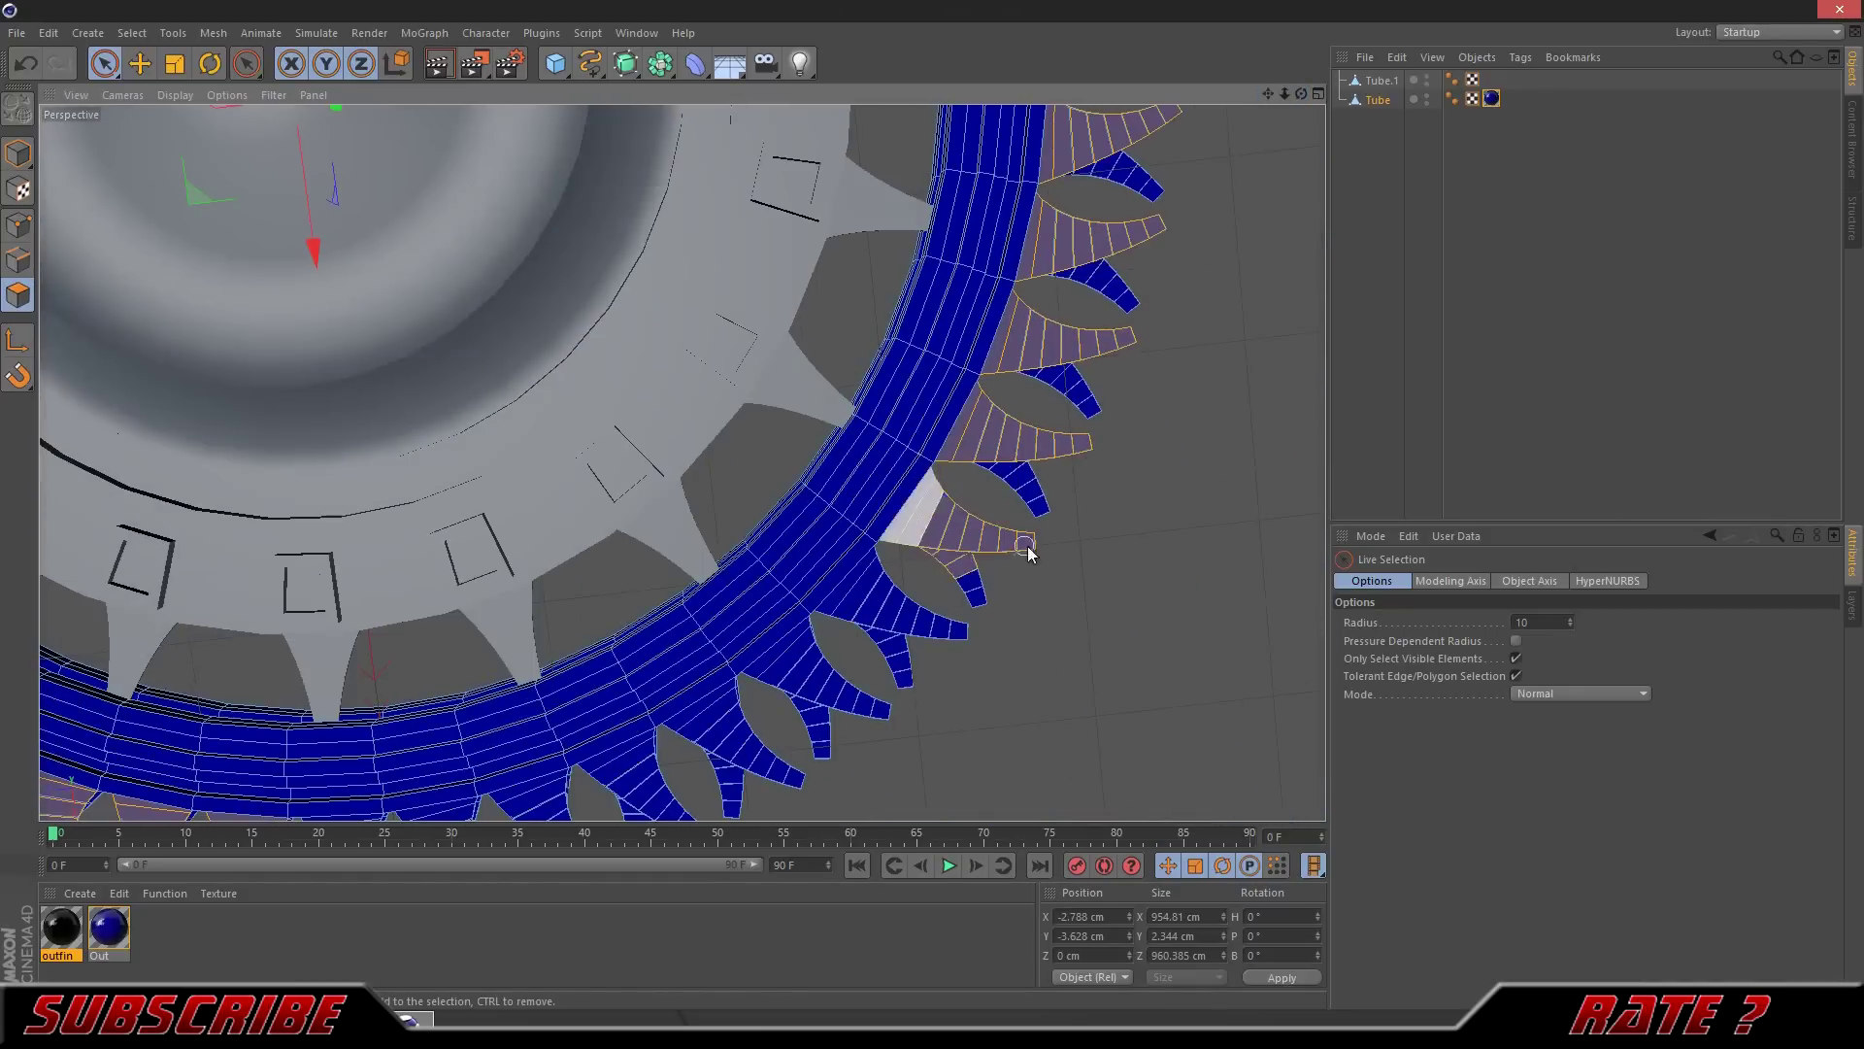
left_click(802, 659, "shift")
left_click_drag(803, 658, 1056, 546, "alt")
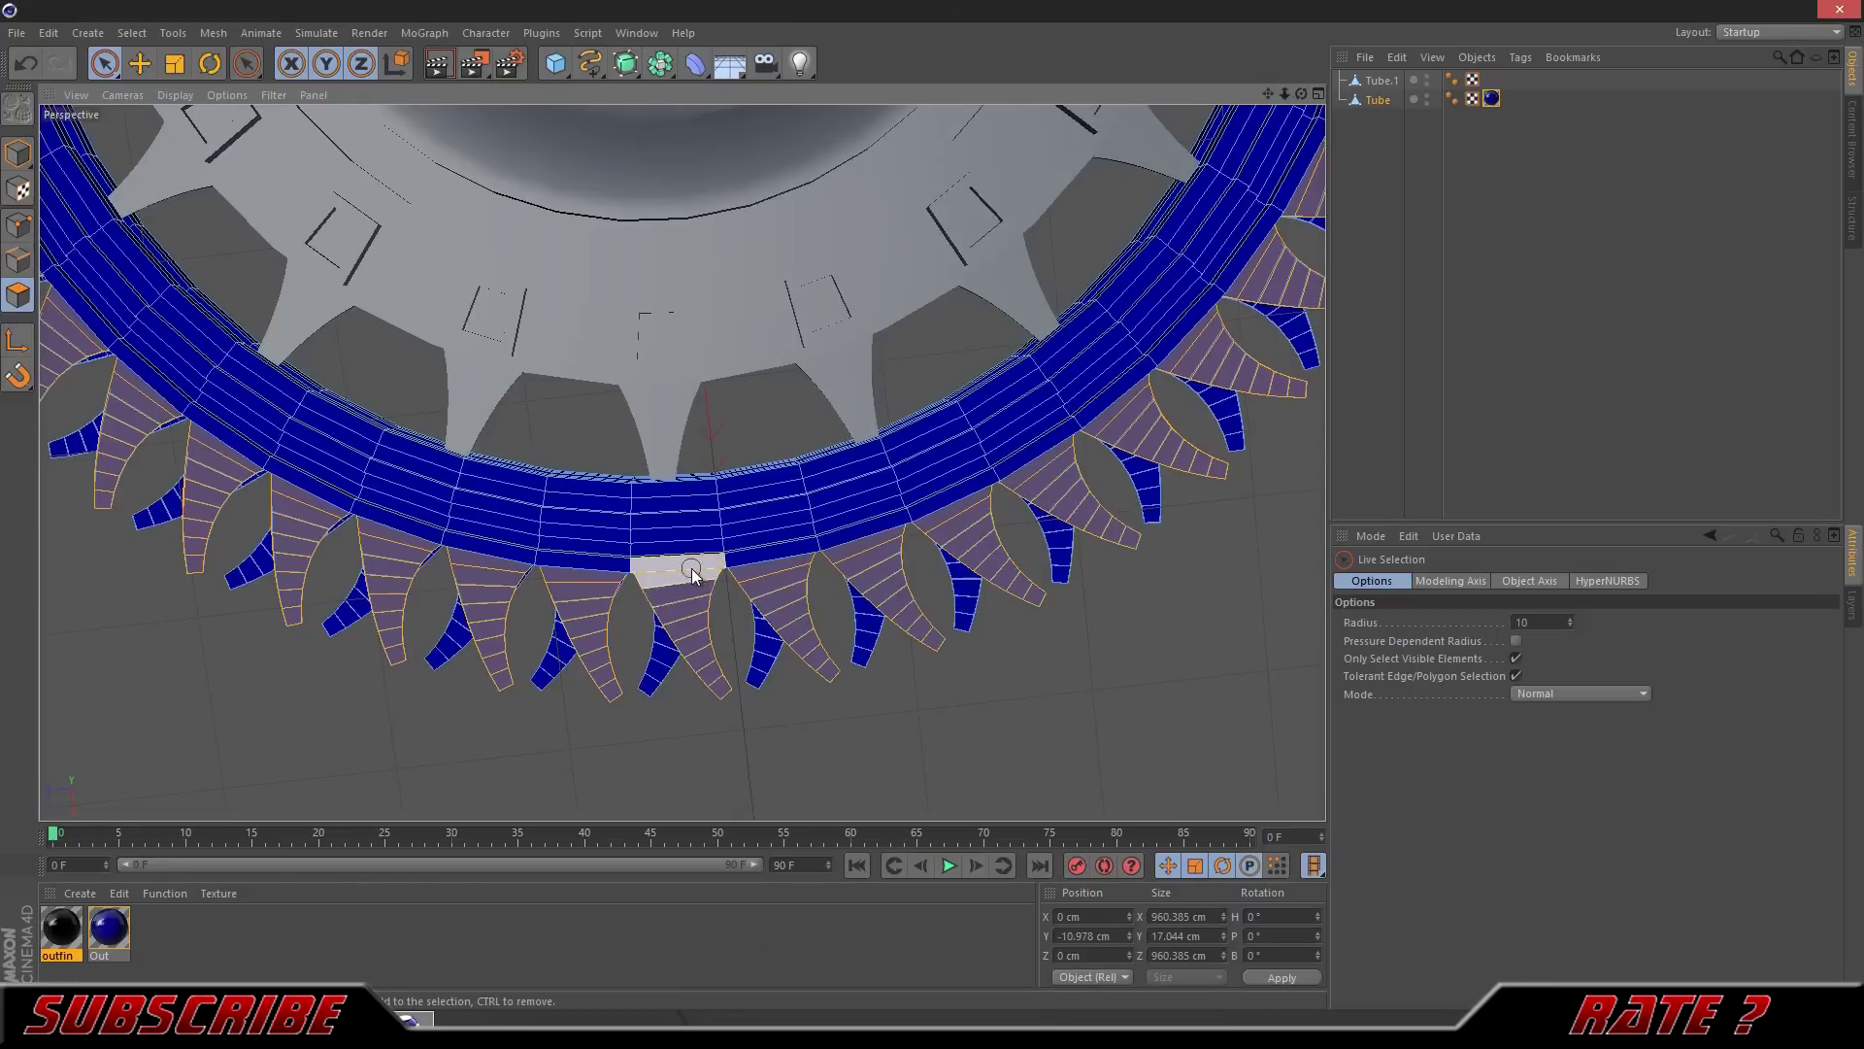
left_click(691, 573, "shift")
left_click_drag(837, 605, 936, 512, "alt")
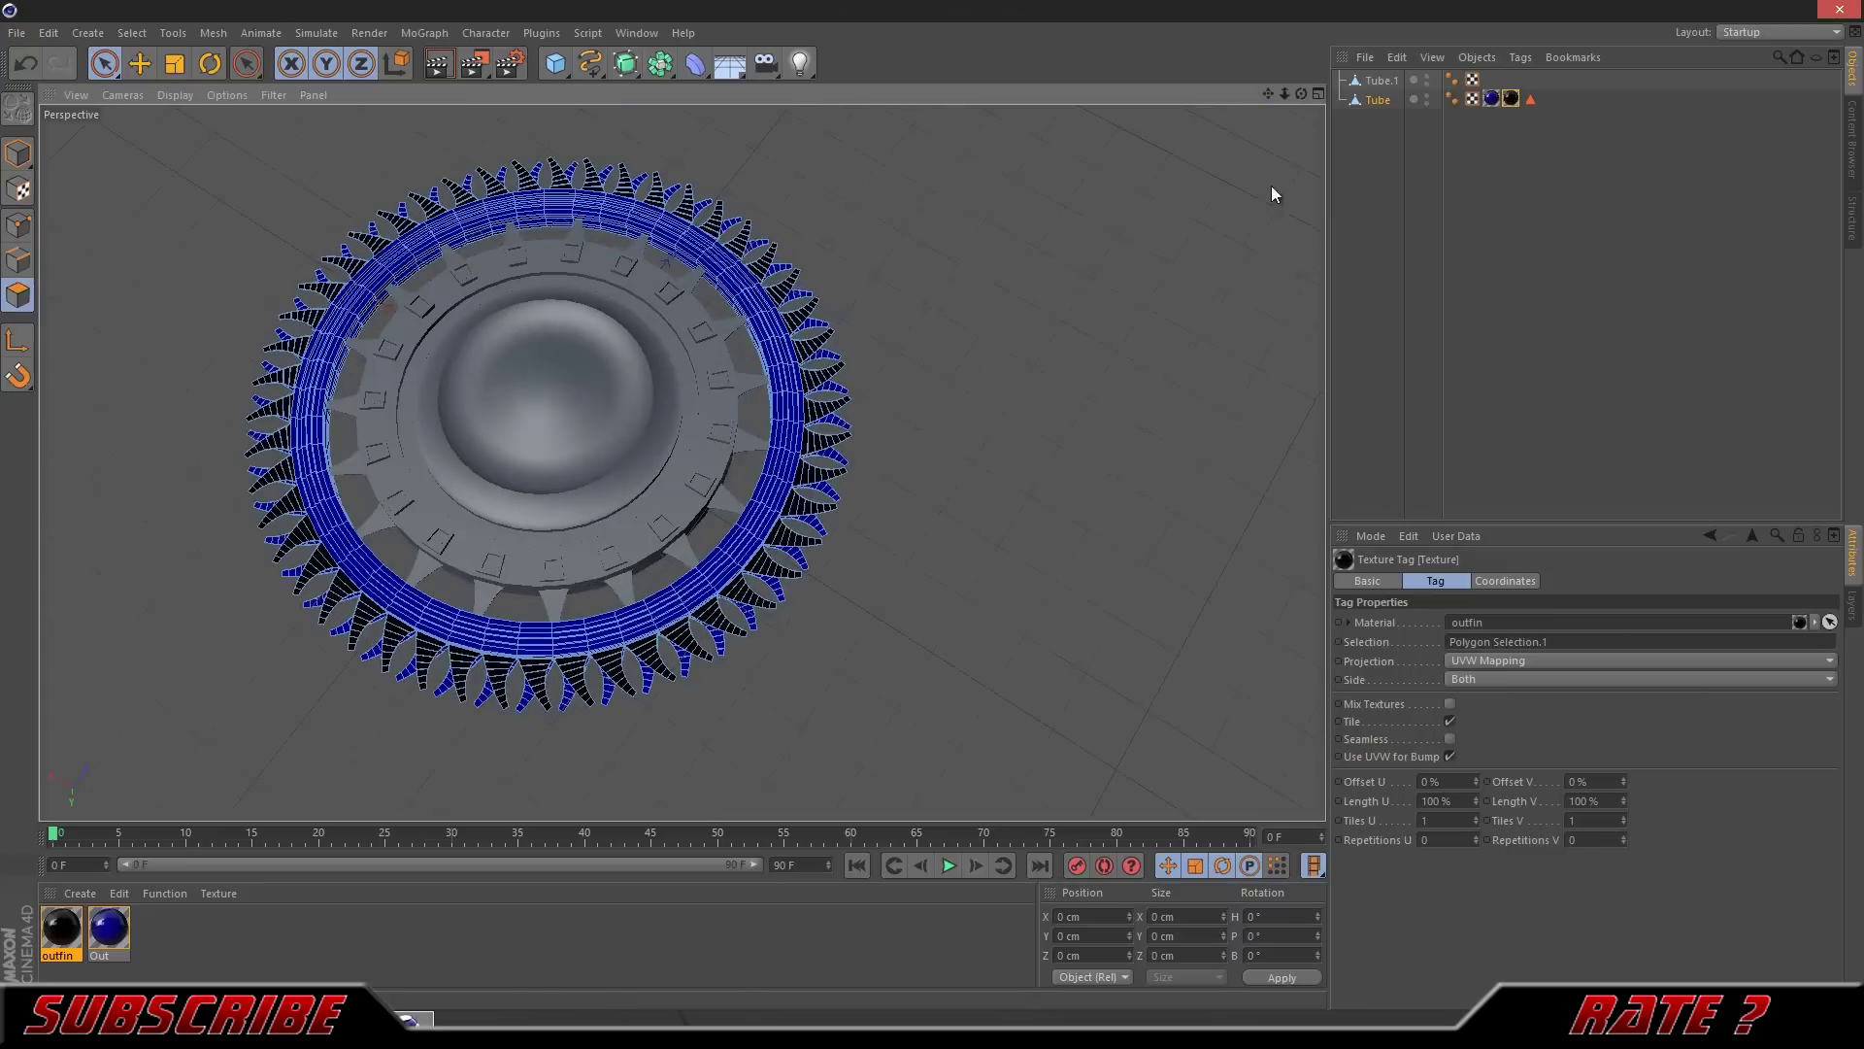
left_click_drag(551, 75, 867, 329)
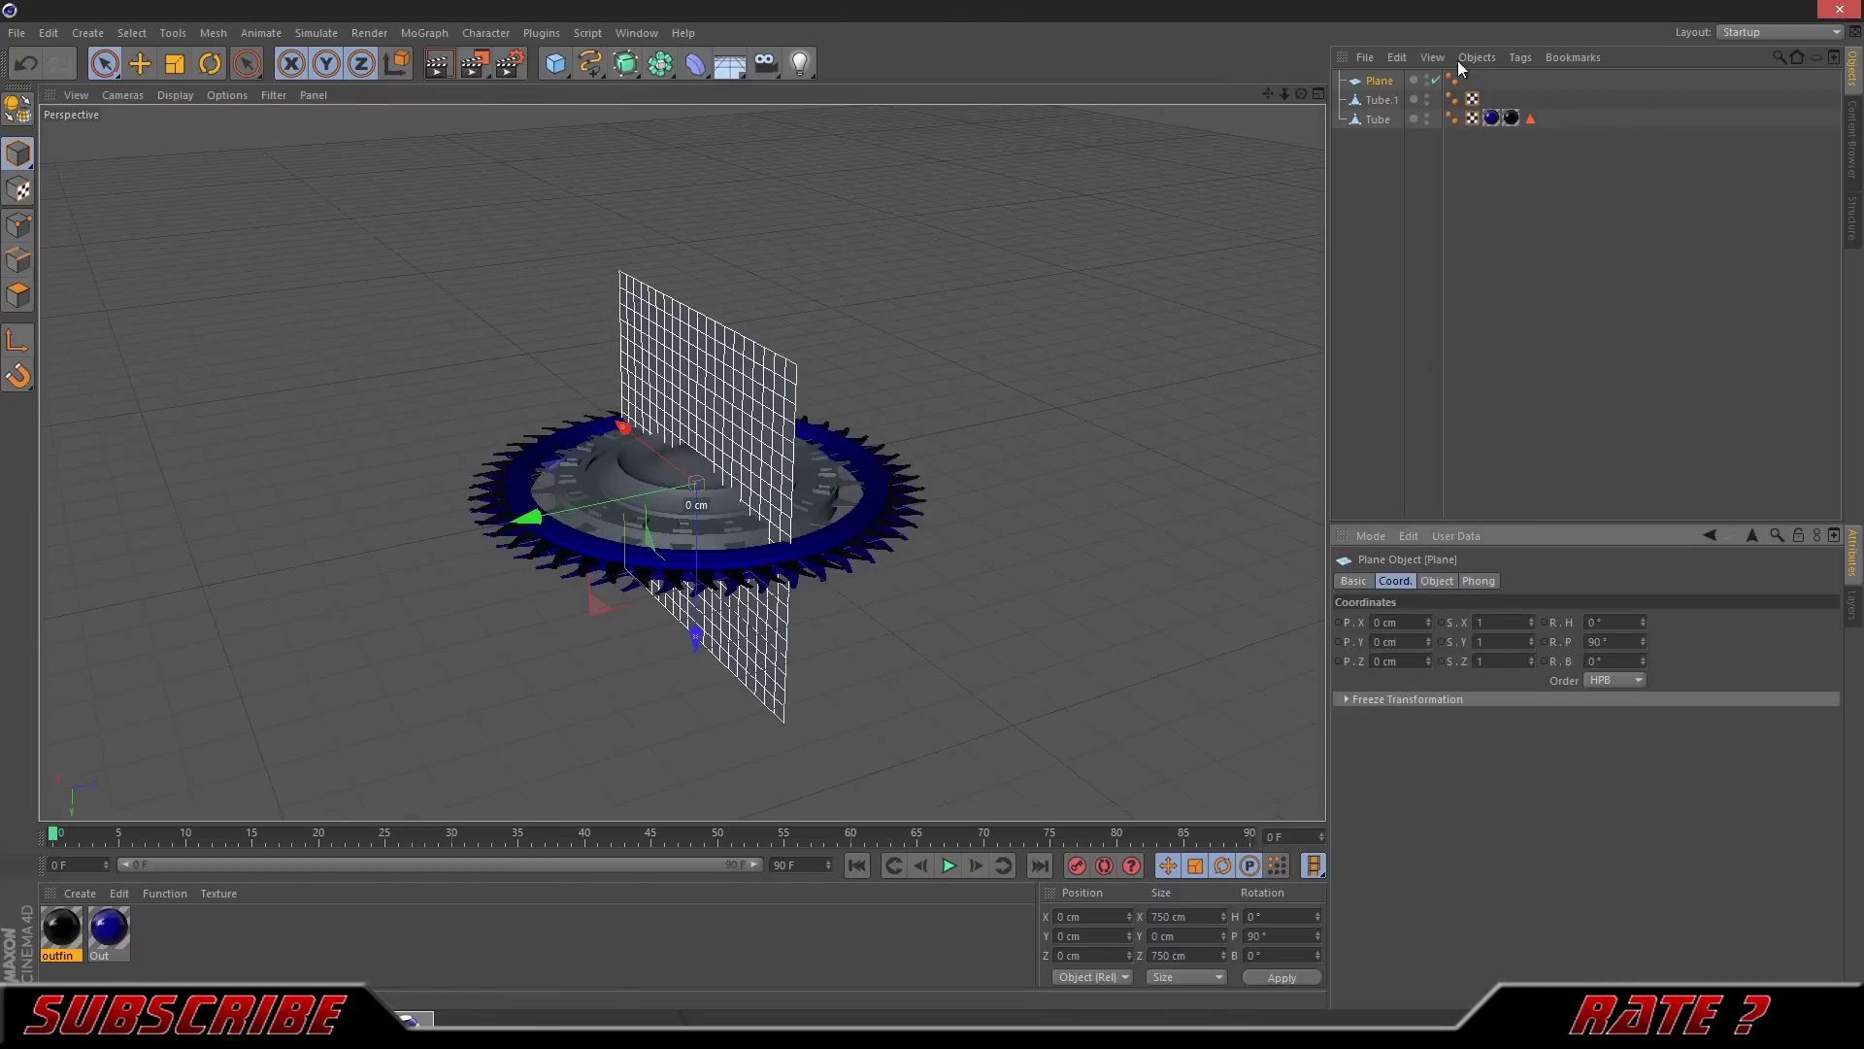
Step: Add an area light at 85% intensity with soft shadow maps
left_click(800, 63)
left_click(1781, 697)
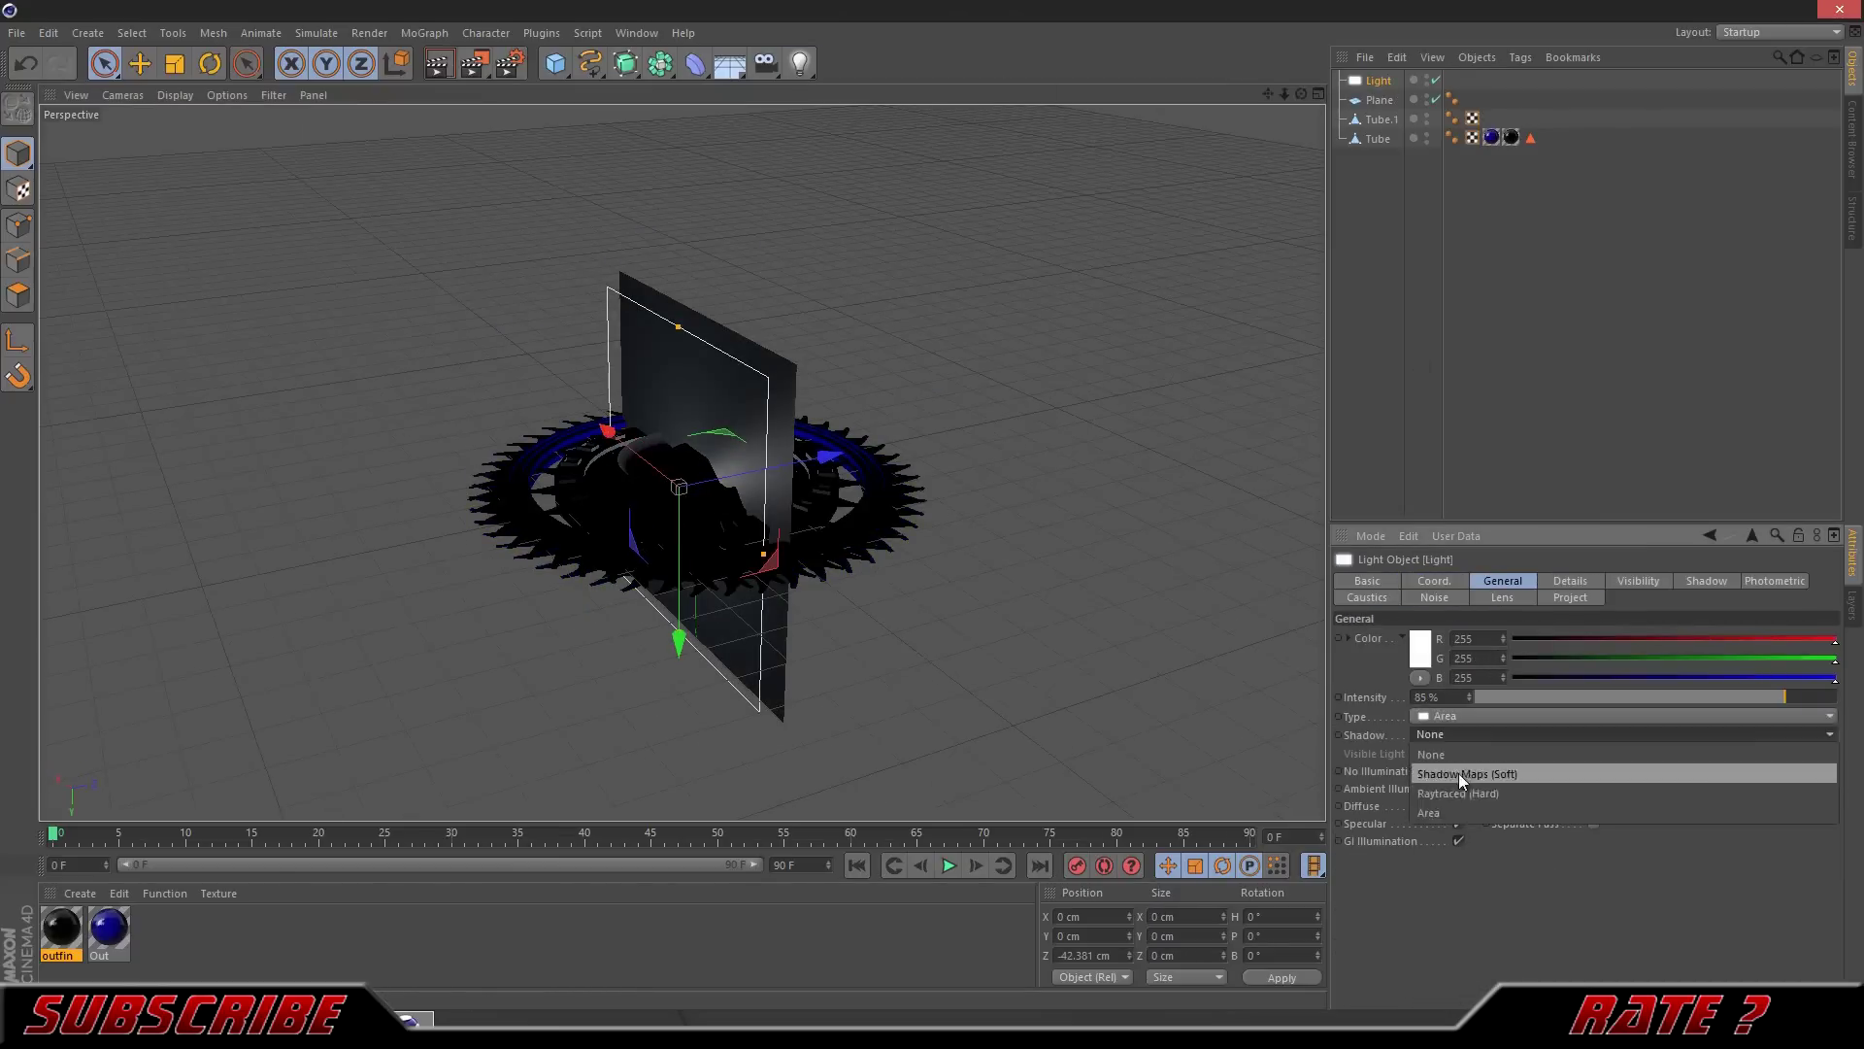
left_click(1459, 773)
Step: Group the plane and light into a null and tilt it -45° above the gear
right_click(1500, 105)
right_click(1471, 102)
left_click(1407, 117)
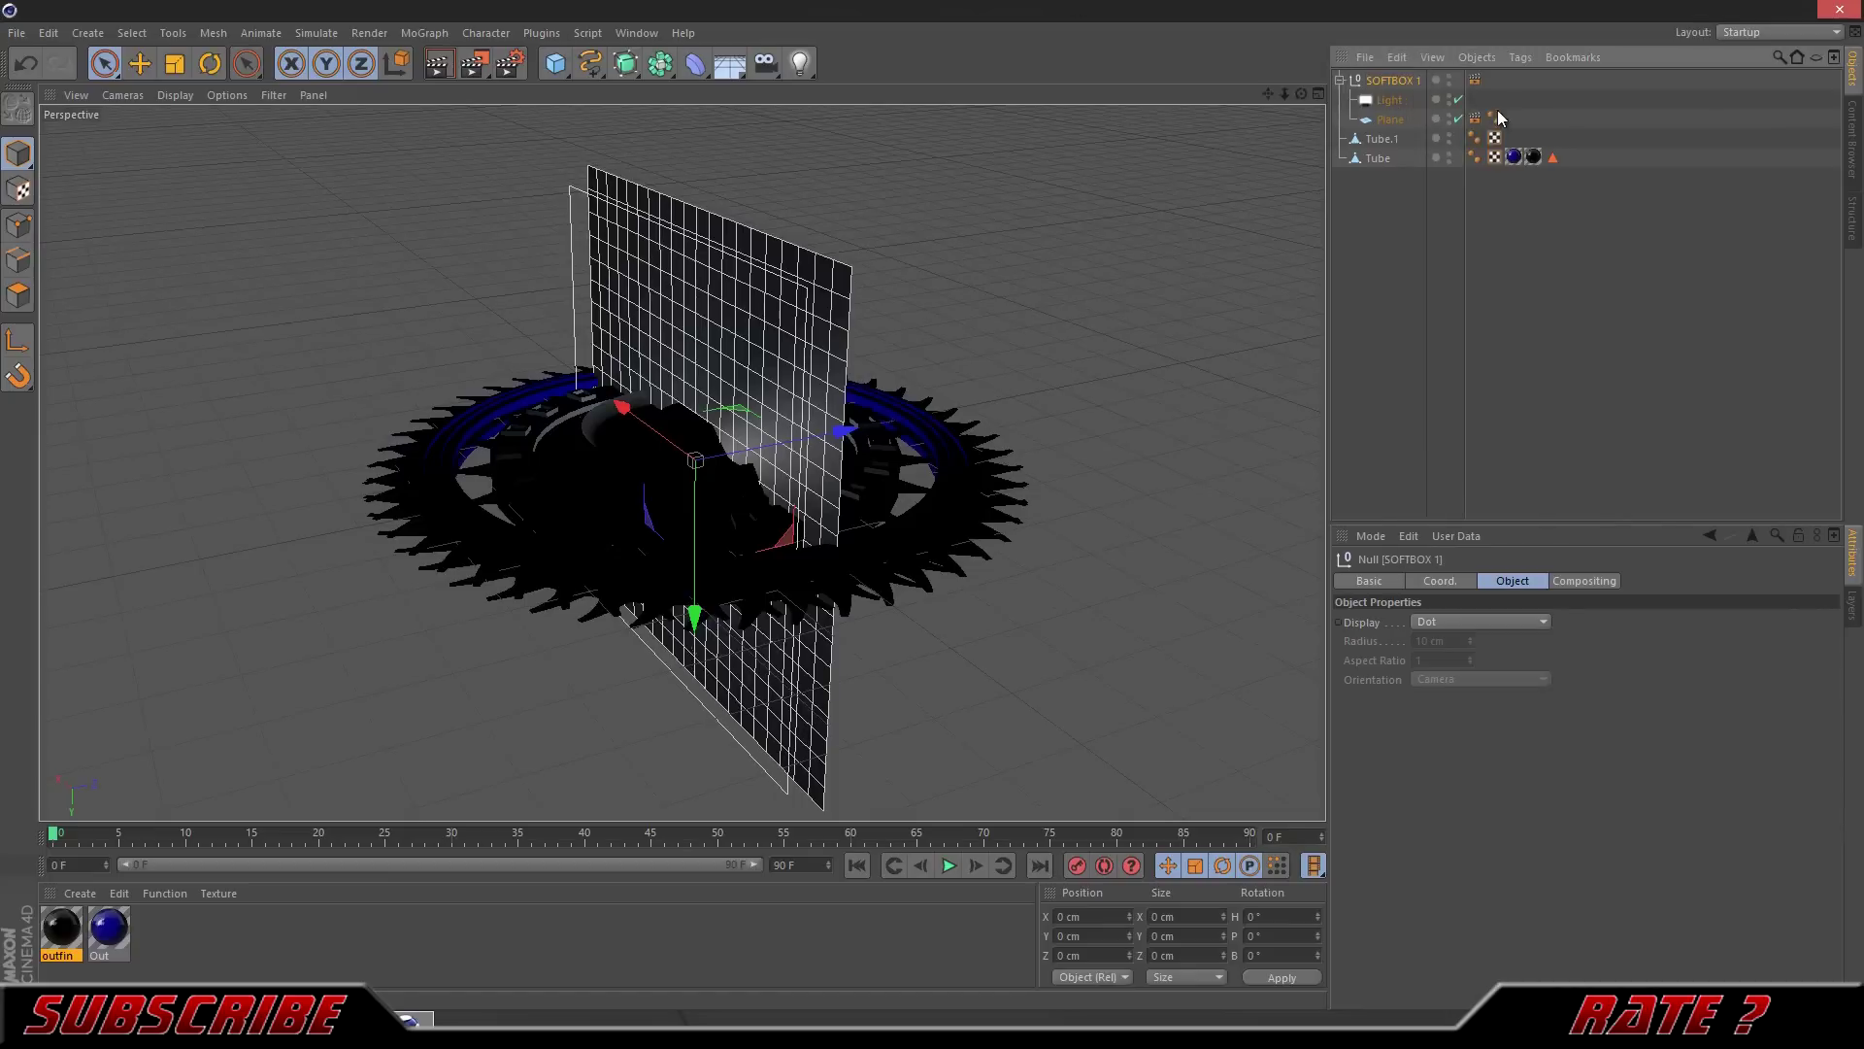
left_click(1440, 580)
scroll(956, 233, "up", 5)
Step: Select the toothed Tube and switch to Loop Selection (U, L) to pick strips on tooth faces
left_click(437, 63)
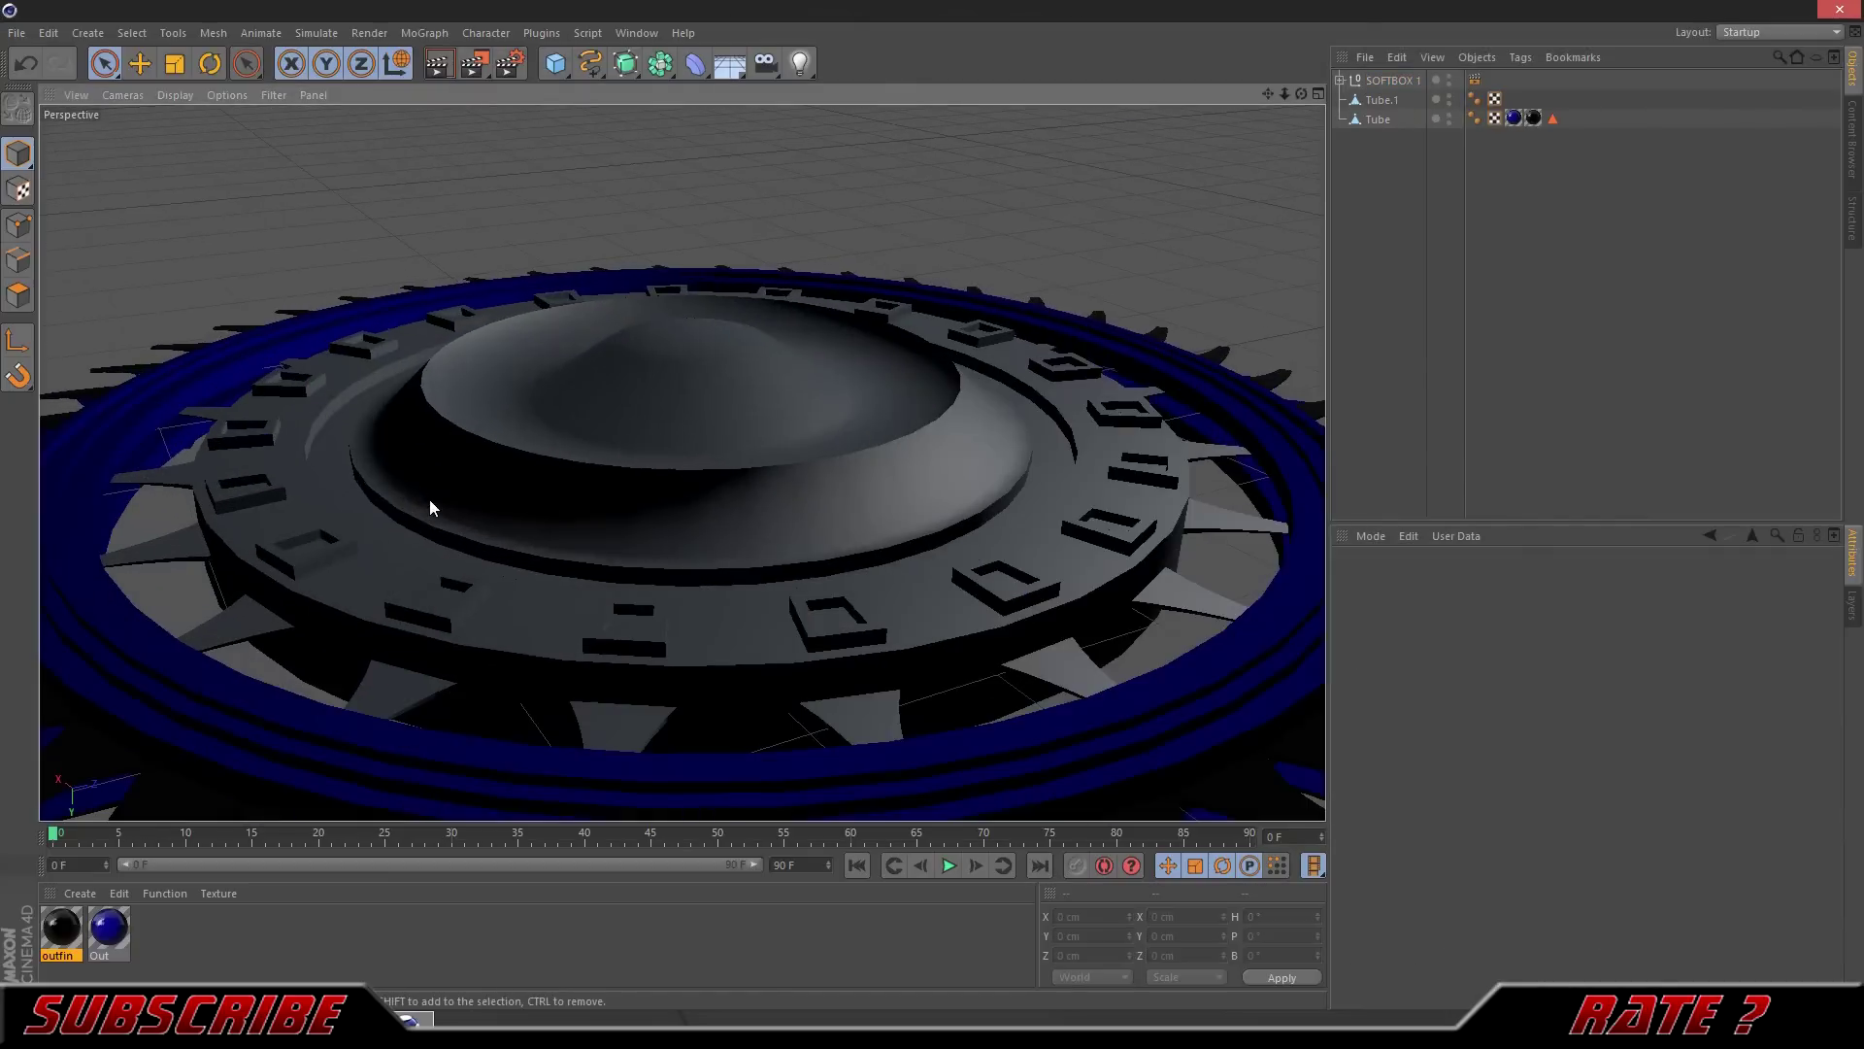
left_click(1121, 445)
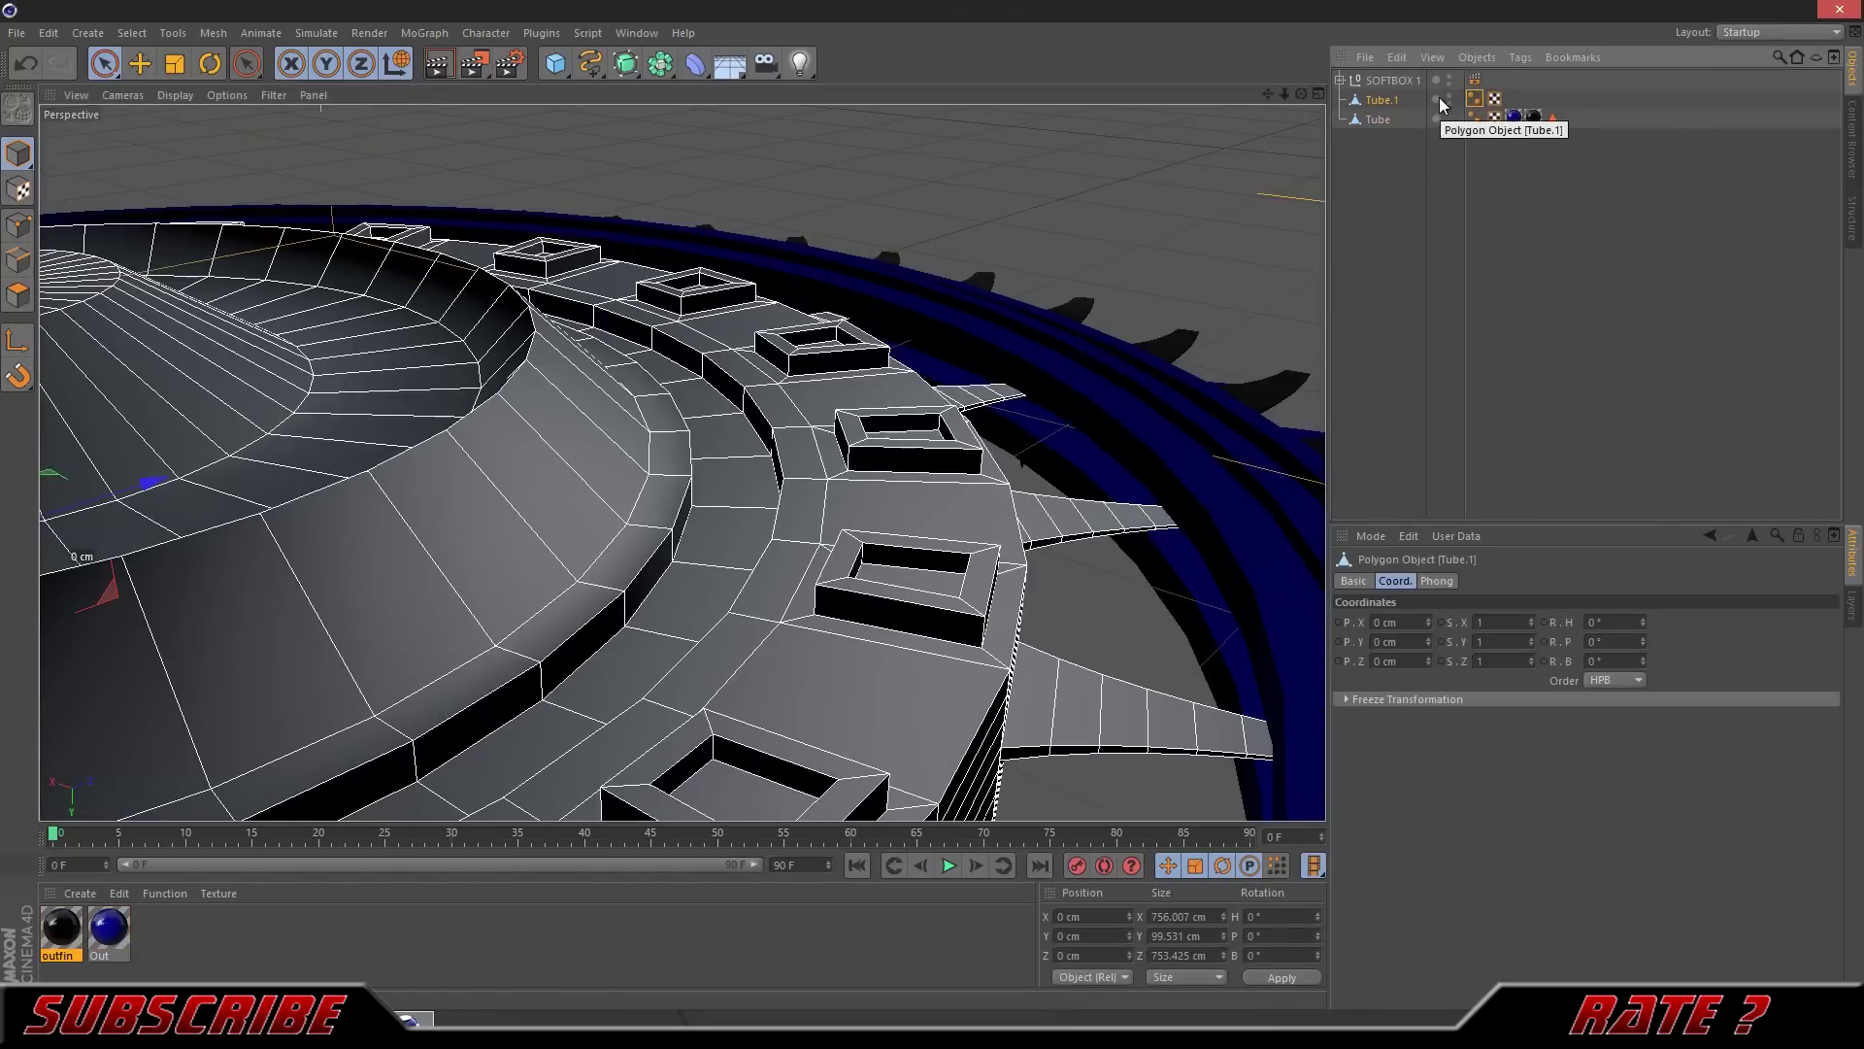
scroll(951, 329, "up", 3)
left_click_drag(951, 328, 934, 505, "alt")
left_click(769, 438)
key("u")
key("l")
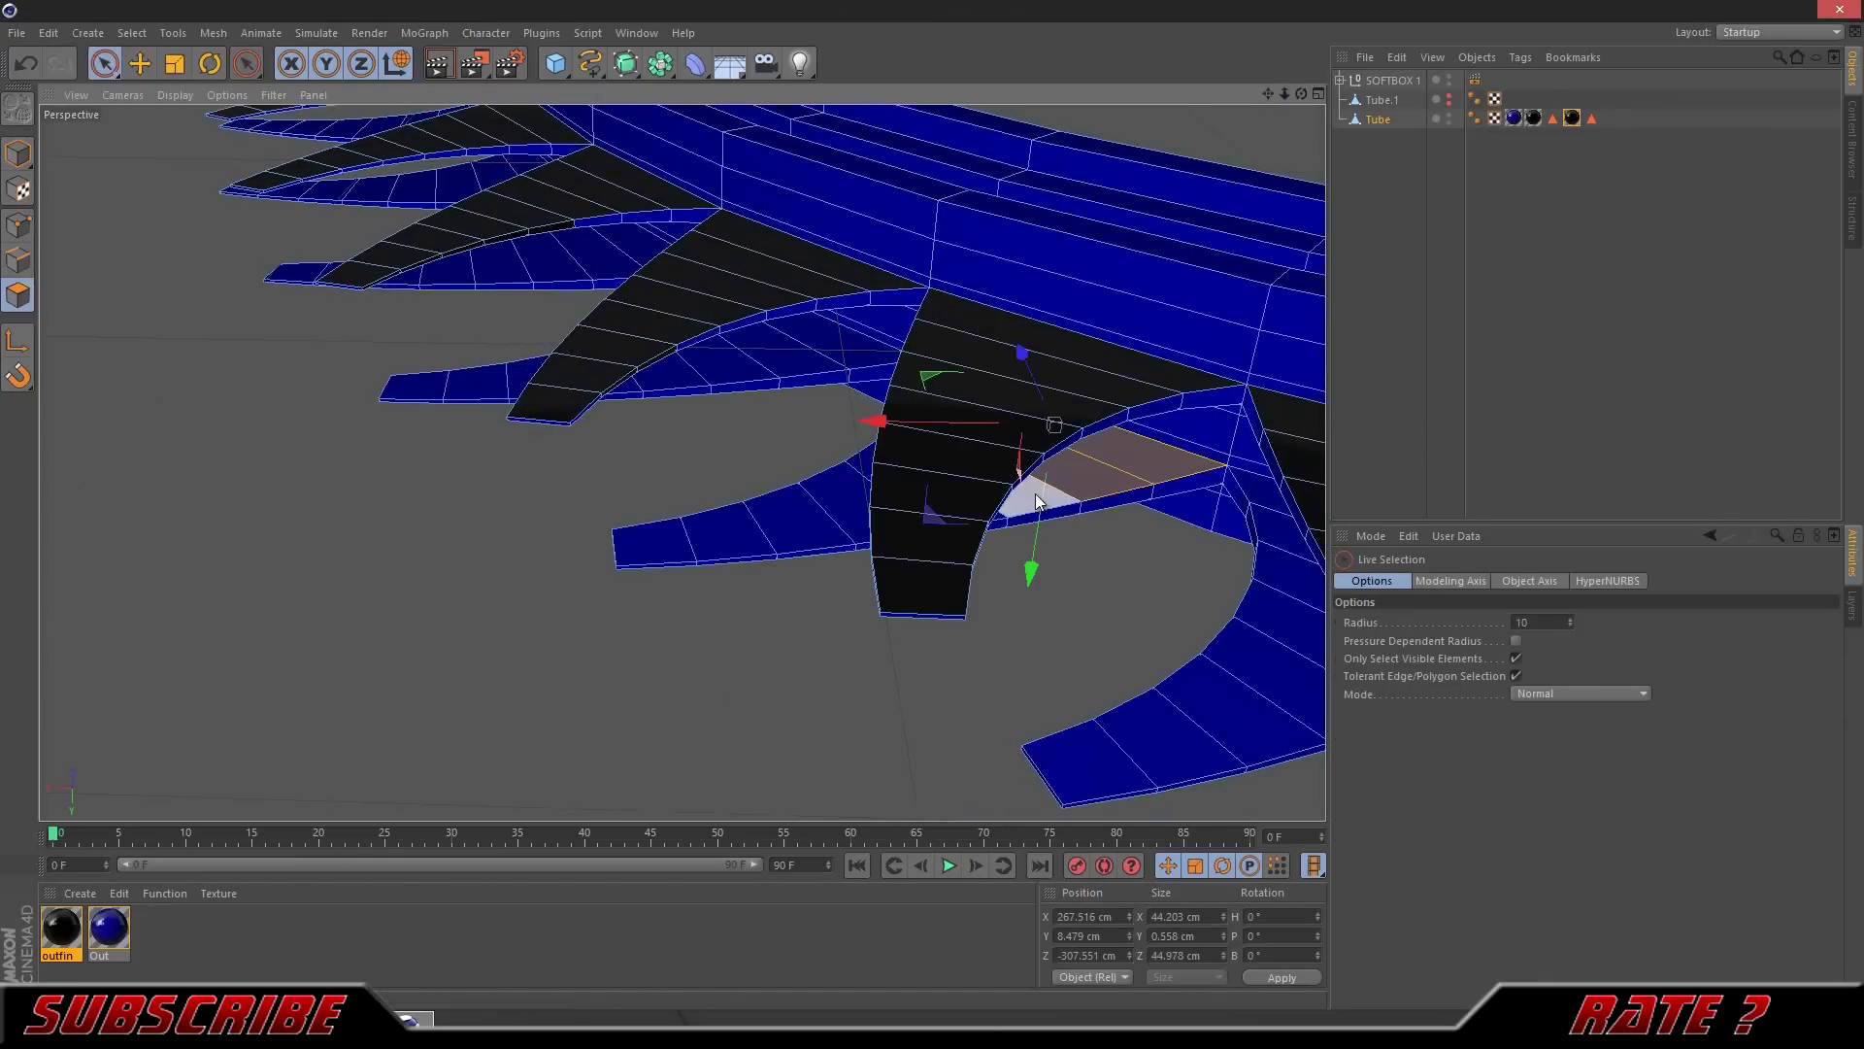
left_click(498, 341)
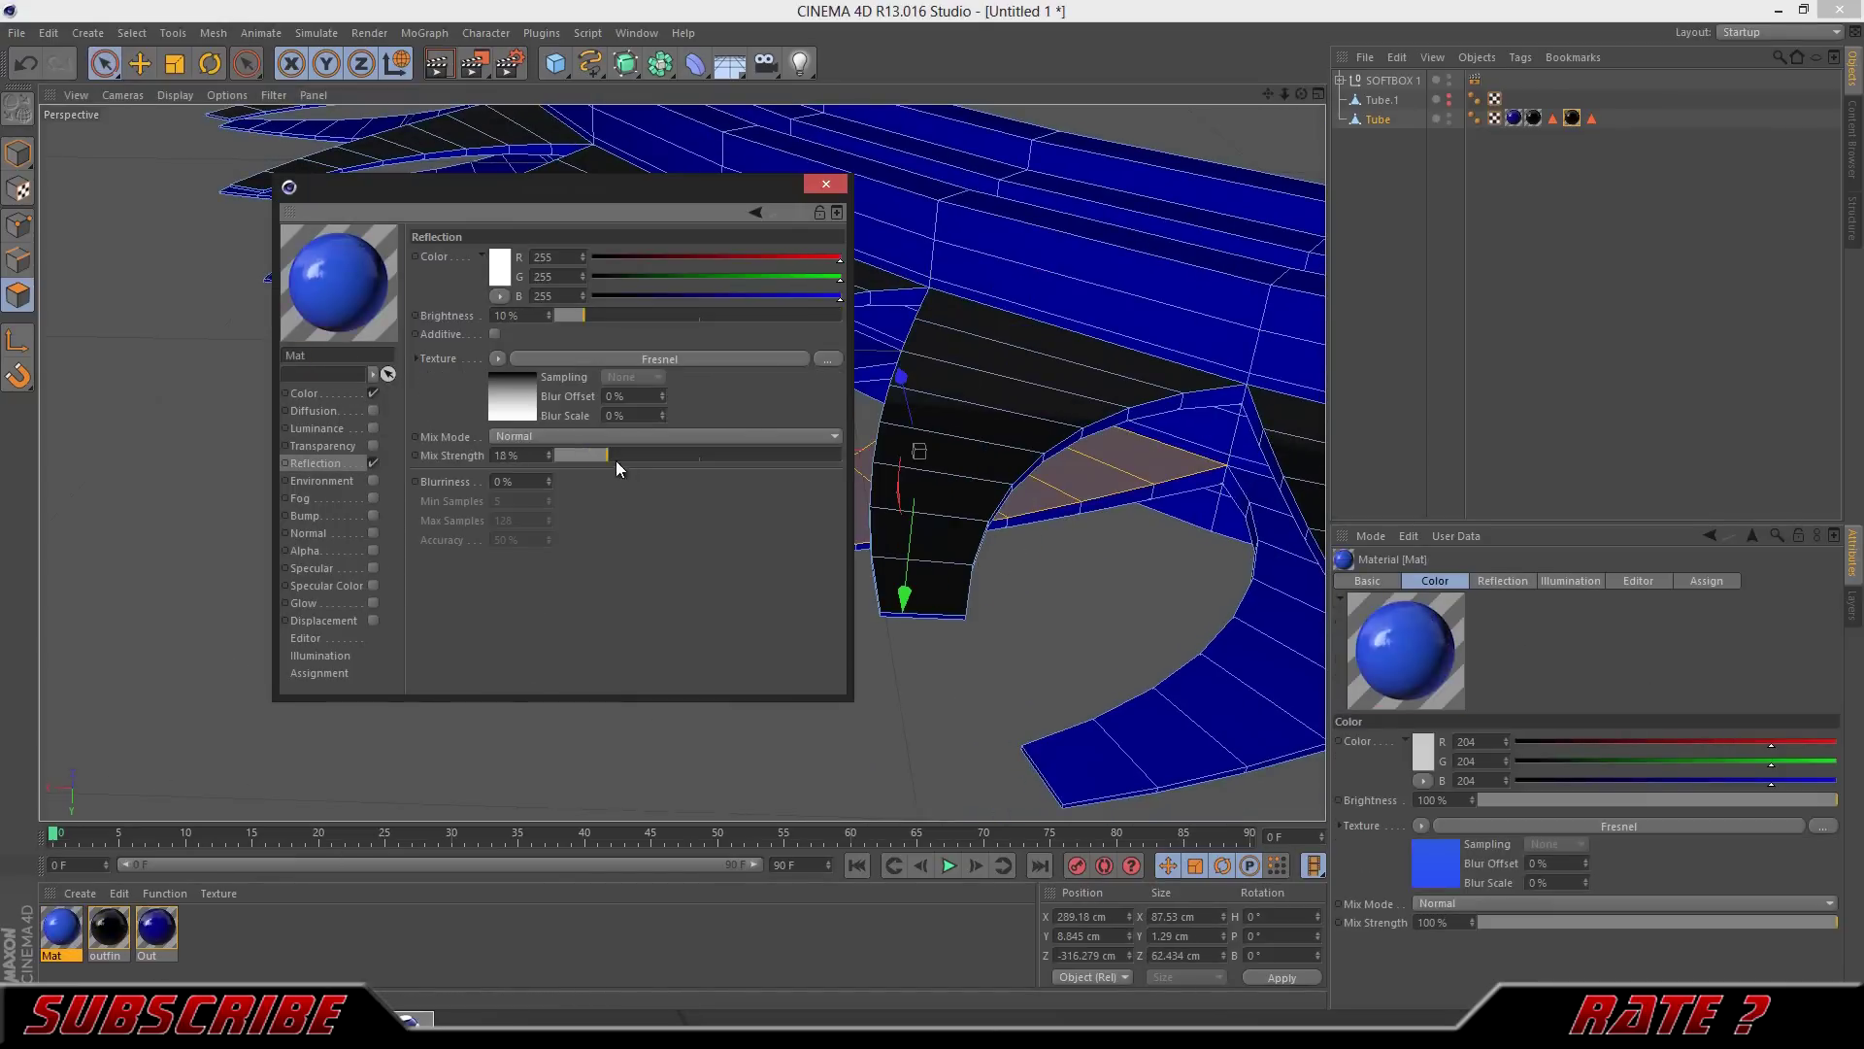
Step: Loop-select matching side strips across several gear teeth, orbiting in close to reach them
mouse_move(1266, 492)
left_mouse_down("alt")
mouse_move(672, 354)
mouse_move(971, 291)
mouse_move(1275, 117)
mouse_move(781, 560)
left_mouse_up("alt")
mouse_move(1268, 100)
left_mouse_down()
mouse_move(626, 463)
mouse_move(417, 492)
mouse_move(1051, 395)
left_mouse_up()
mouse_move(507, 357)
left_mouse_down("alt")
mouse_move(607, 388)
mouse_move(324, 300)
mouse_move(1165, 458)
mouse_move(1047, 429)
mouse_move(859, 412)
mouse_move(1156, 473)
left_mouse_up("alt")
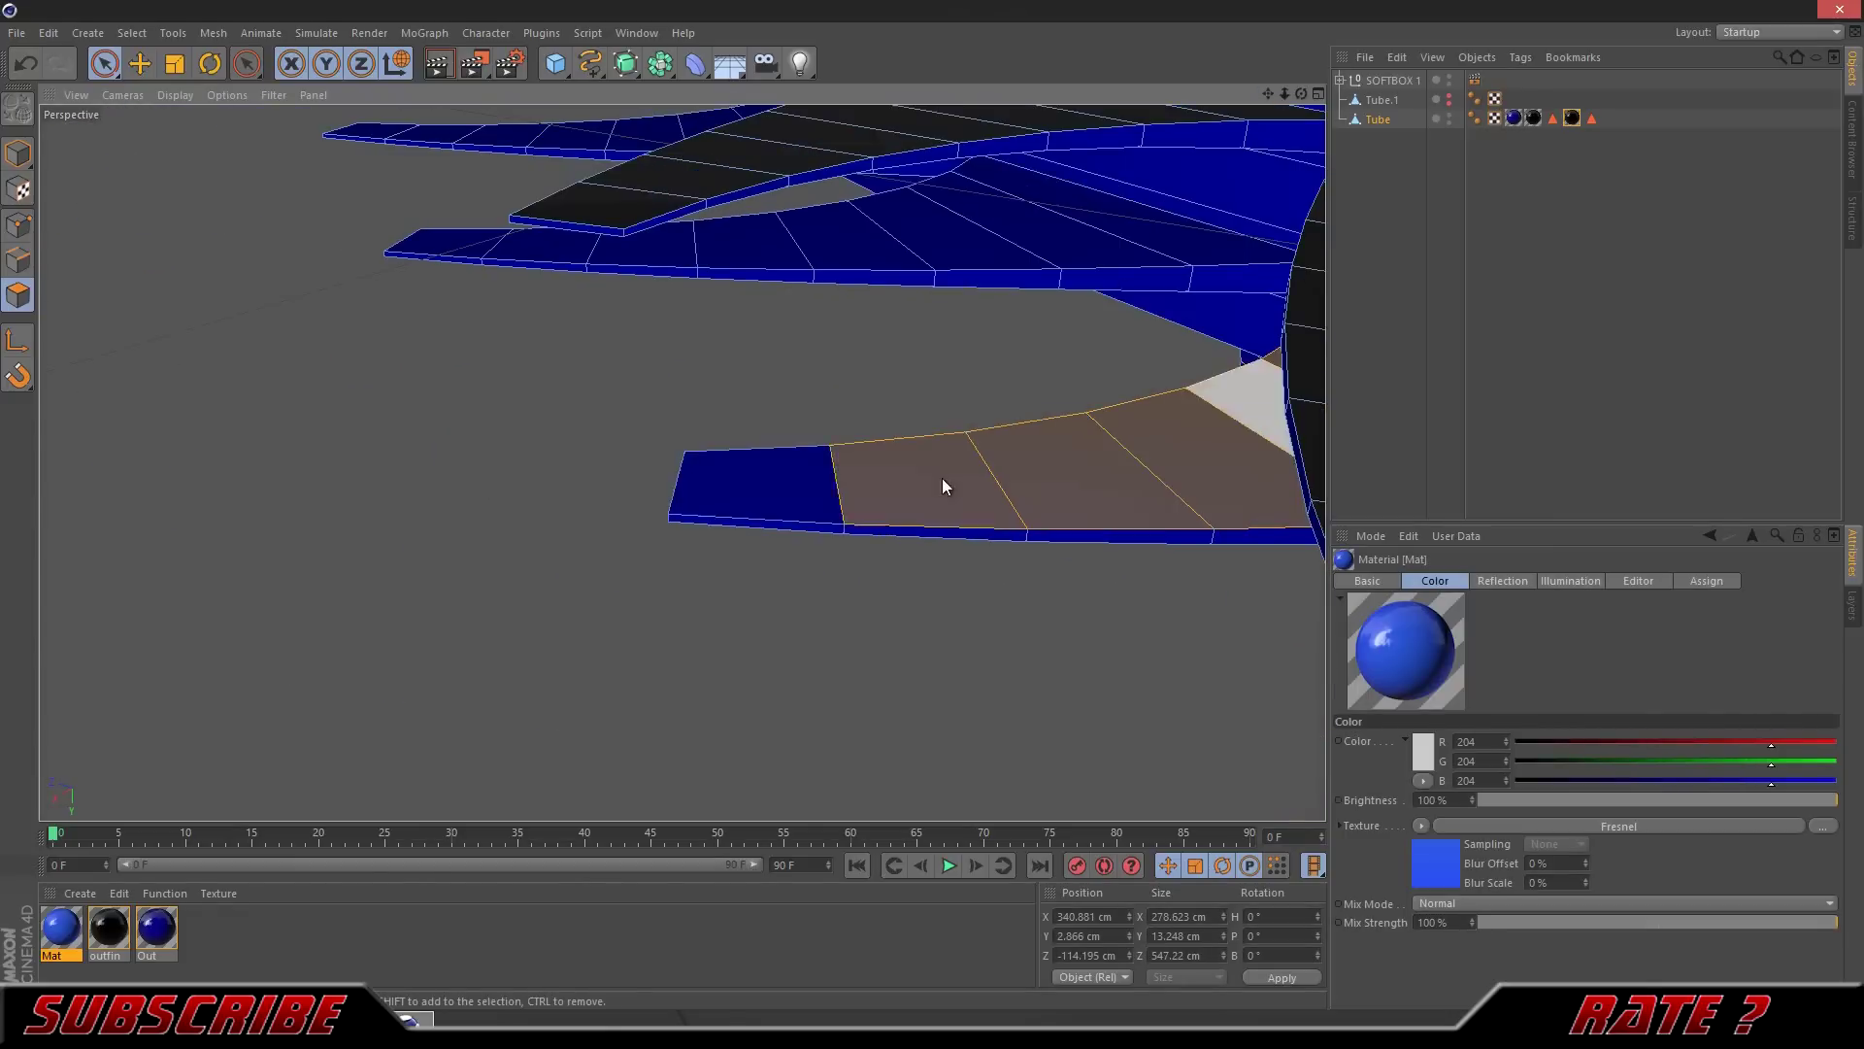
mouse_move(509, 236)
left_mouse_down("alt")
mouse_move(988, 293)
mouse_move(845, 470)
mouse_move(1232, 507)
mouse_move(1273, 612)
mouse_move(820, 486)
left_mouse_up("alt")
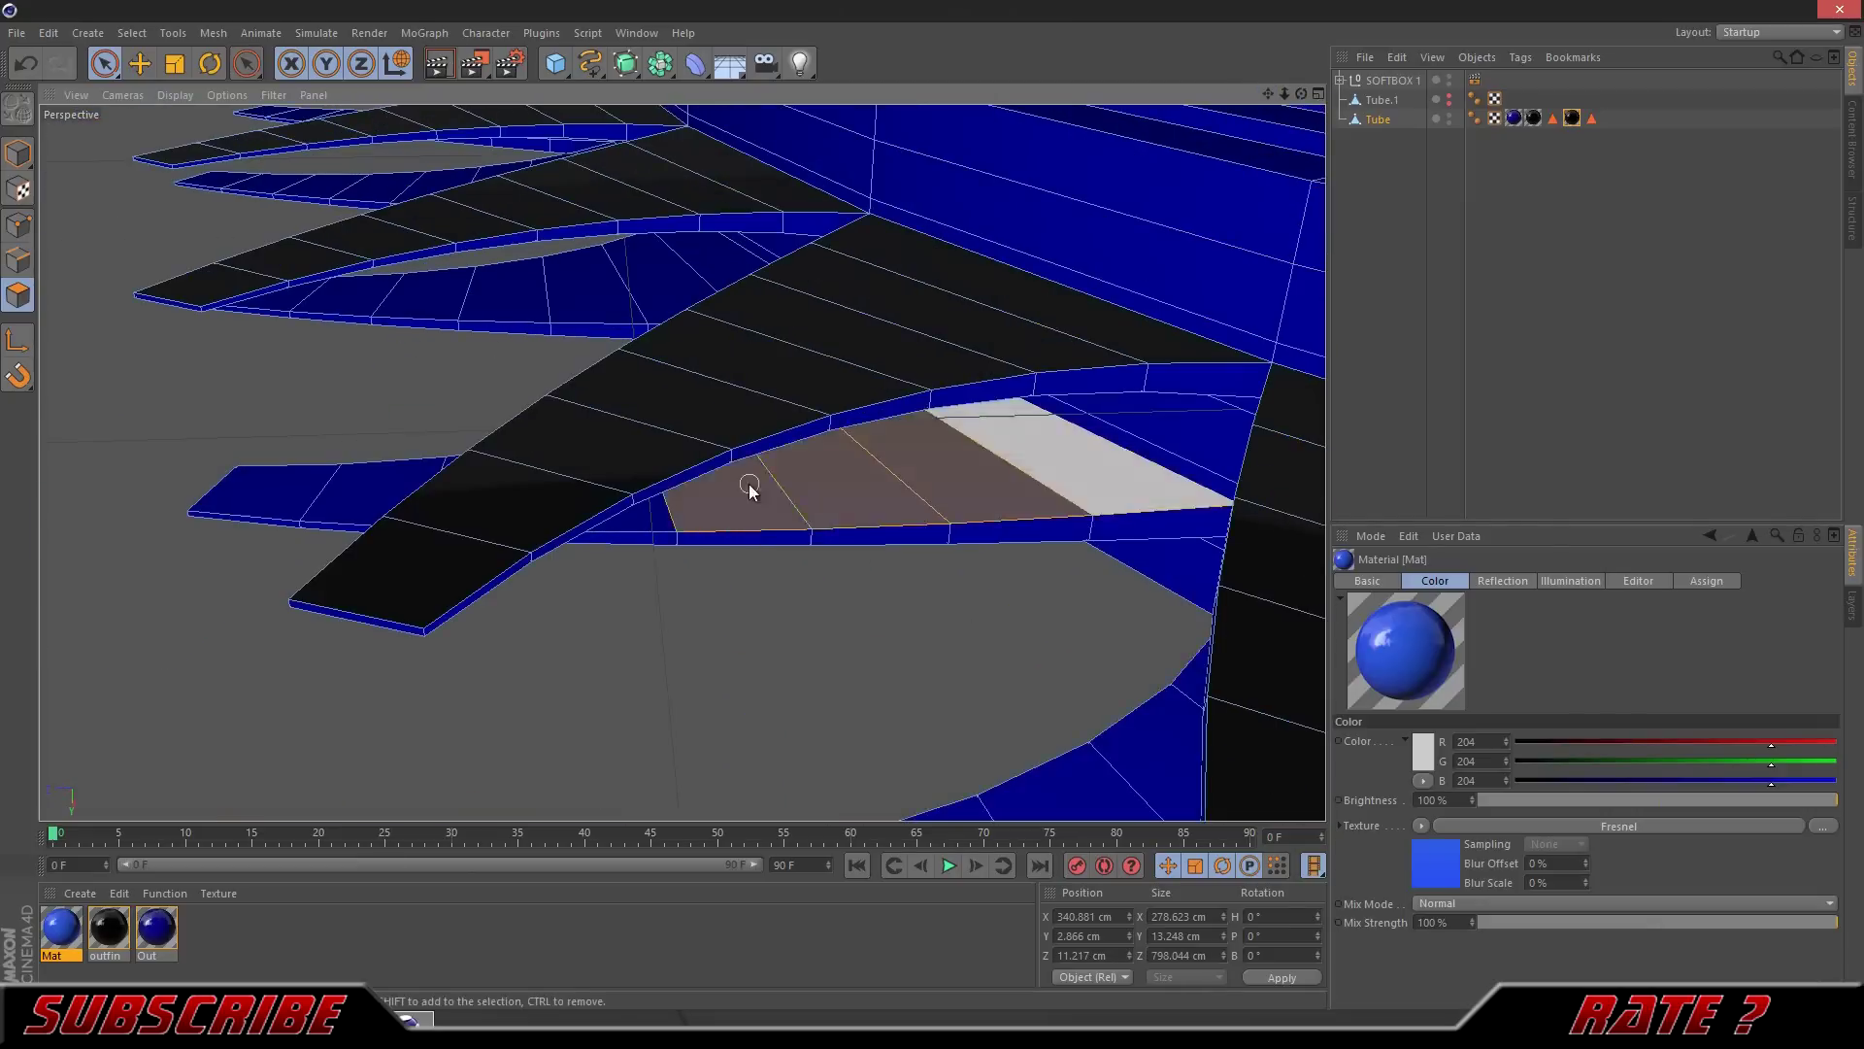
mouse_move(1292, 156)
left_mouse_down("alt")
mouse_move(916, 373)
mouse_move(907, 628)
mouse_move(1287, 96)
mouse_move(679, 458)
mouse_move(732, 466)
mouse_move(686, 365)
mouse_move(946, 505)
mouse_move(1004, 281)
mouse_move(920, 294)
left_mouse_up("alt")
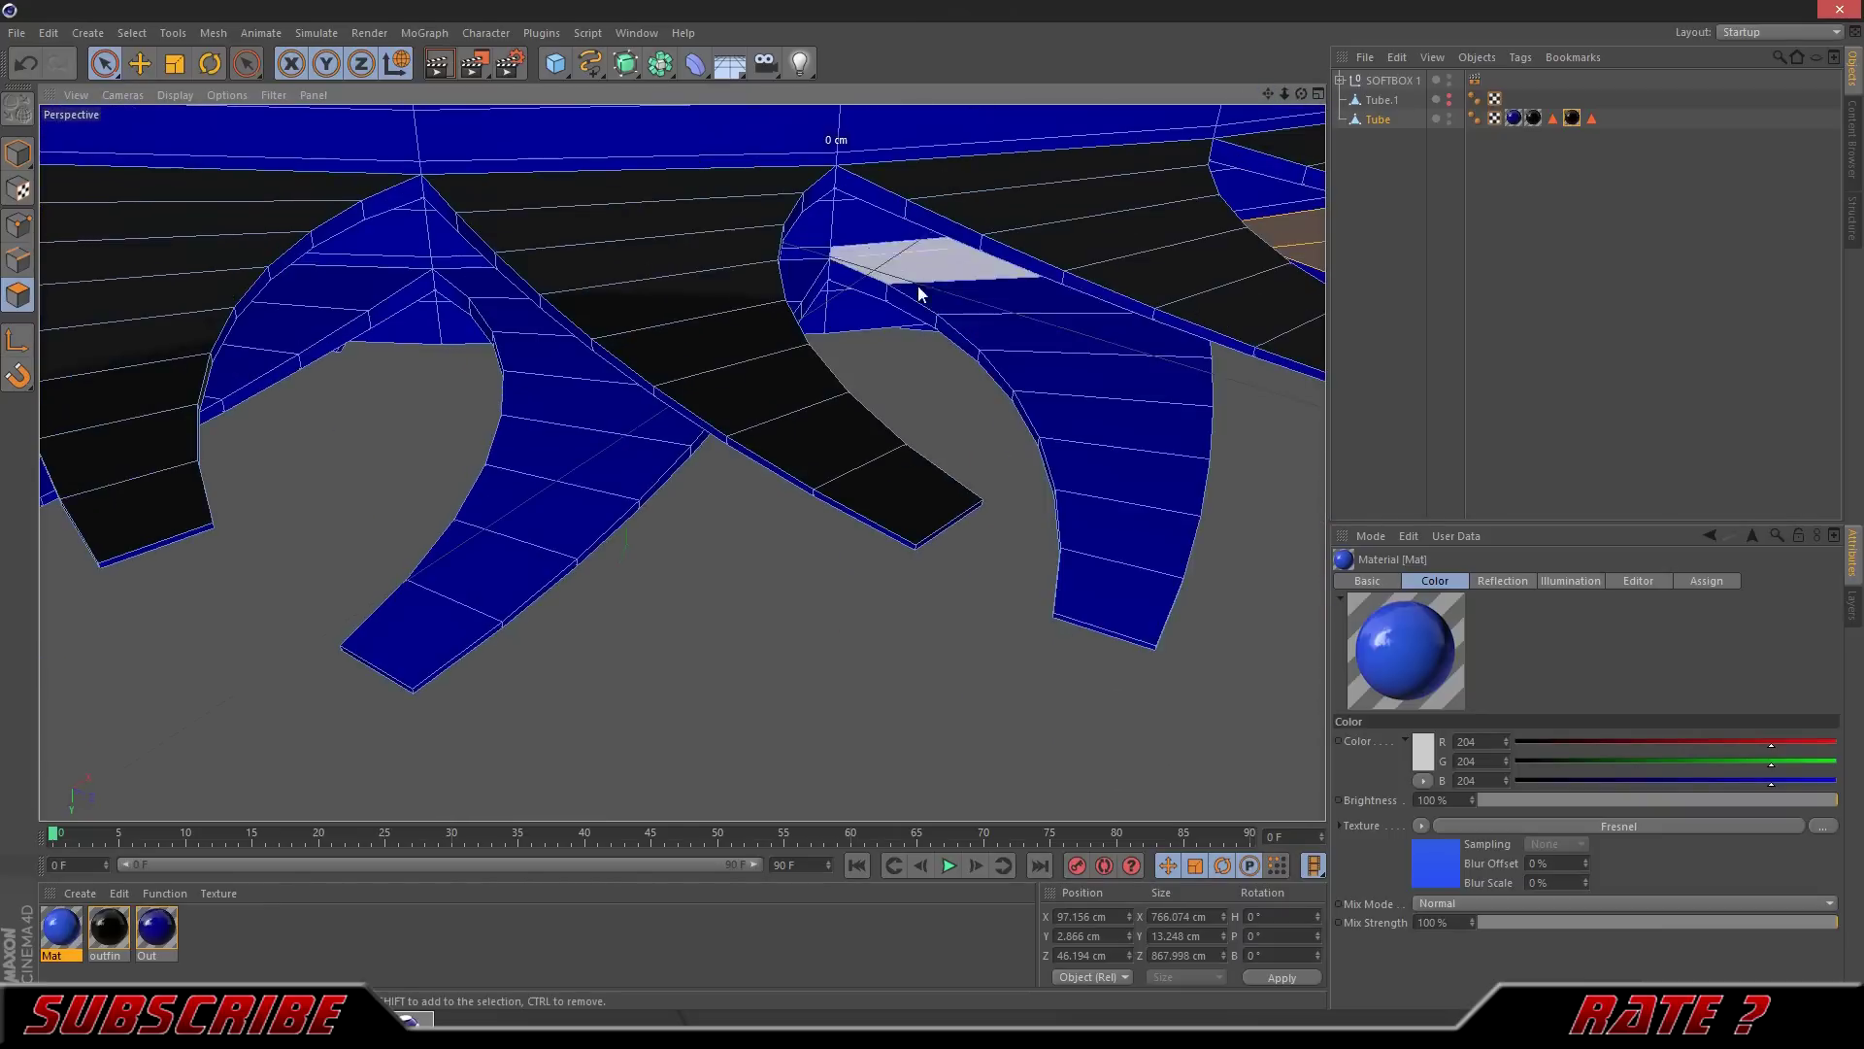
mouse_move(1194, 255)
left_mouse_down("alt")
mouse_move(1297, 105)
mouse_move(1227, 550)
mouse_move(936, 146)
mouse_move(1202, 639)
mouse_move(1103, 366)
mouse_move(1181, 126)
mouse_move(953, 515)
mouse_move(969, 505)
mouse_move(953, 213)
mouse_move(1017, 514)
mouse_move(1311, 110)
mouse_move(1252, 136)
mouse_move(1268, 89)
mouse_move(1197, 144)
mouse_move(877, 528)
mouse_move(996, 292)
left_mouse_up("alt")
Step: Apply the blue Mat material to the selected tooth strips and disable its Glow
mouse_move(60, 928)
left_mouse_down()
mouse_move(997, 109)
mouse_move(446, 521)
mouse_move(541, 167)
left_mouse_up()
double_click(60, 927)
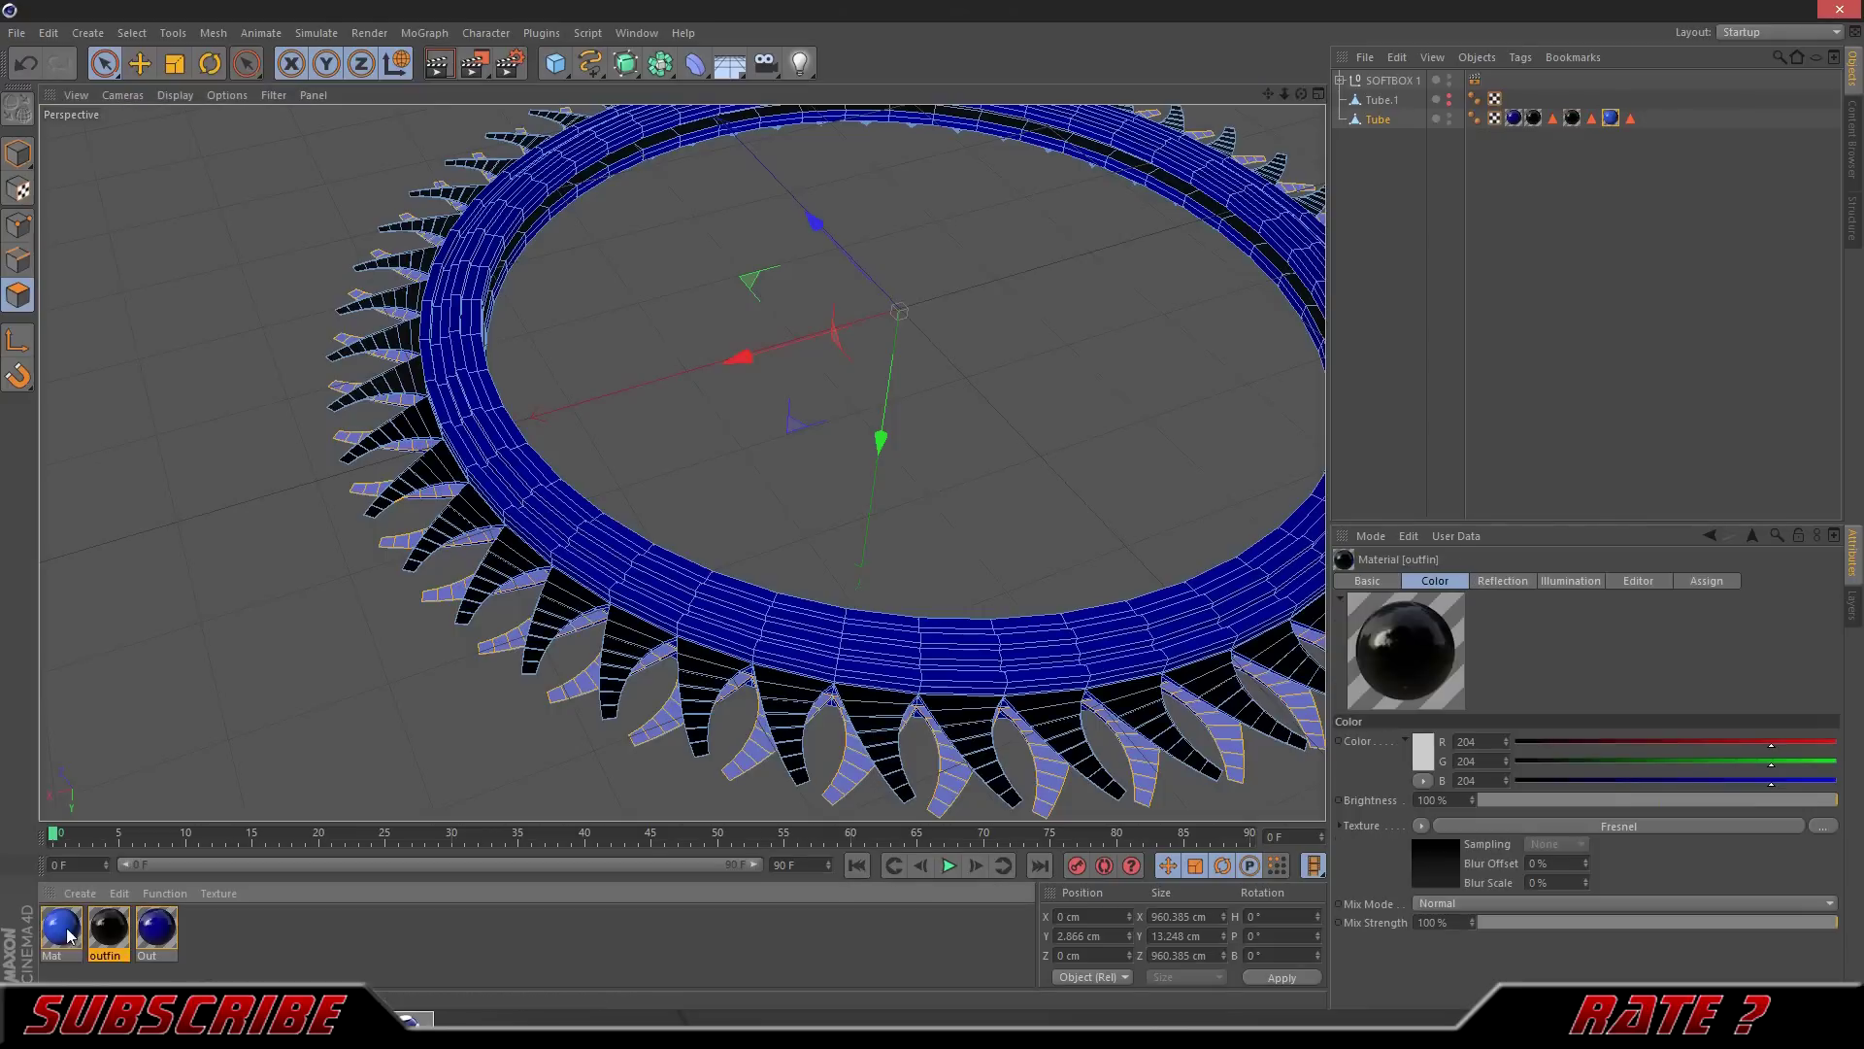
left_click(362, 650)
left_click(815, 230)
Step: Render test previews of the blue-and-black gear from a tilted view, then open Render Settings
left_click(439, 64)
left_click(317, 466)
left_click(439, 65)
mouse_move(1204, 154)
left_mouse_down("alt")
mouse_move(1323, 173)
mouse_move(707, 572)
left_mouse_up("alt")
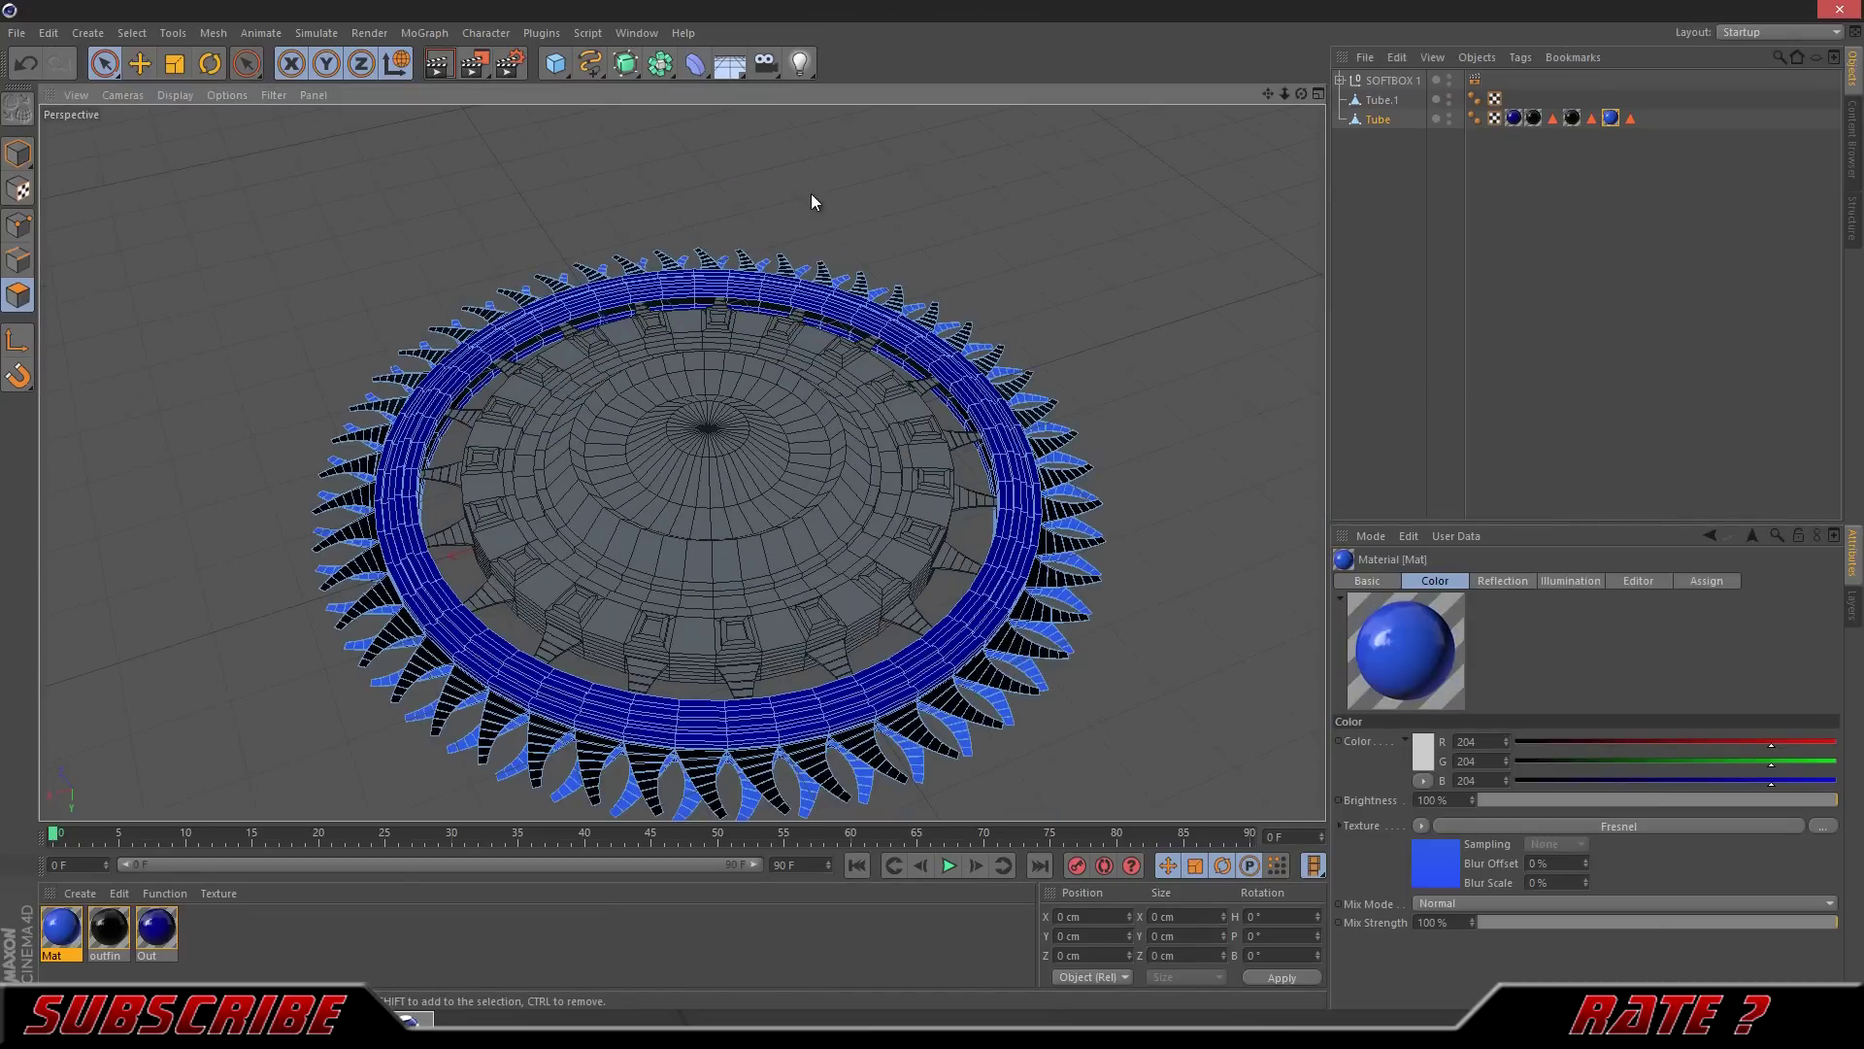
key("ctrl+b")
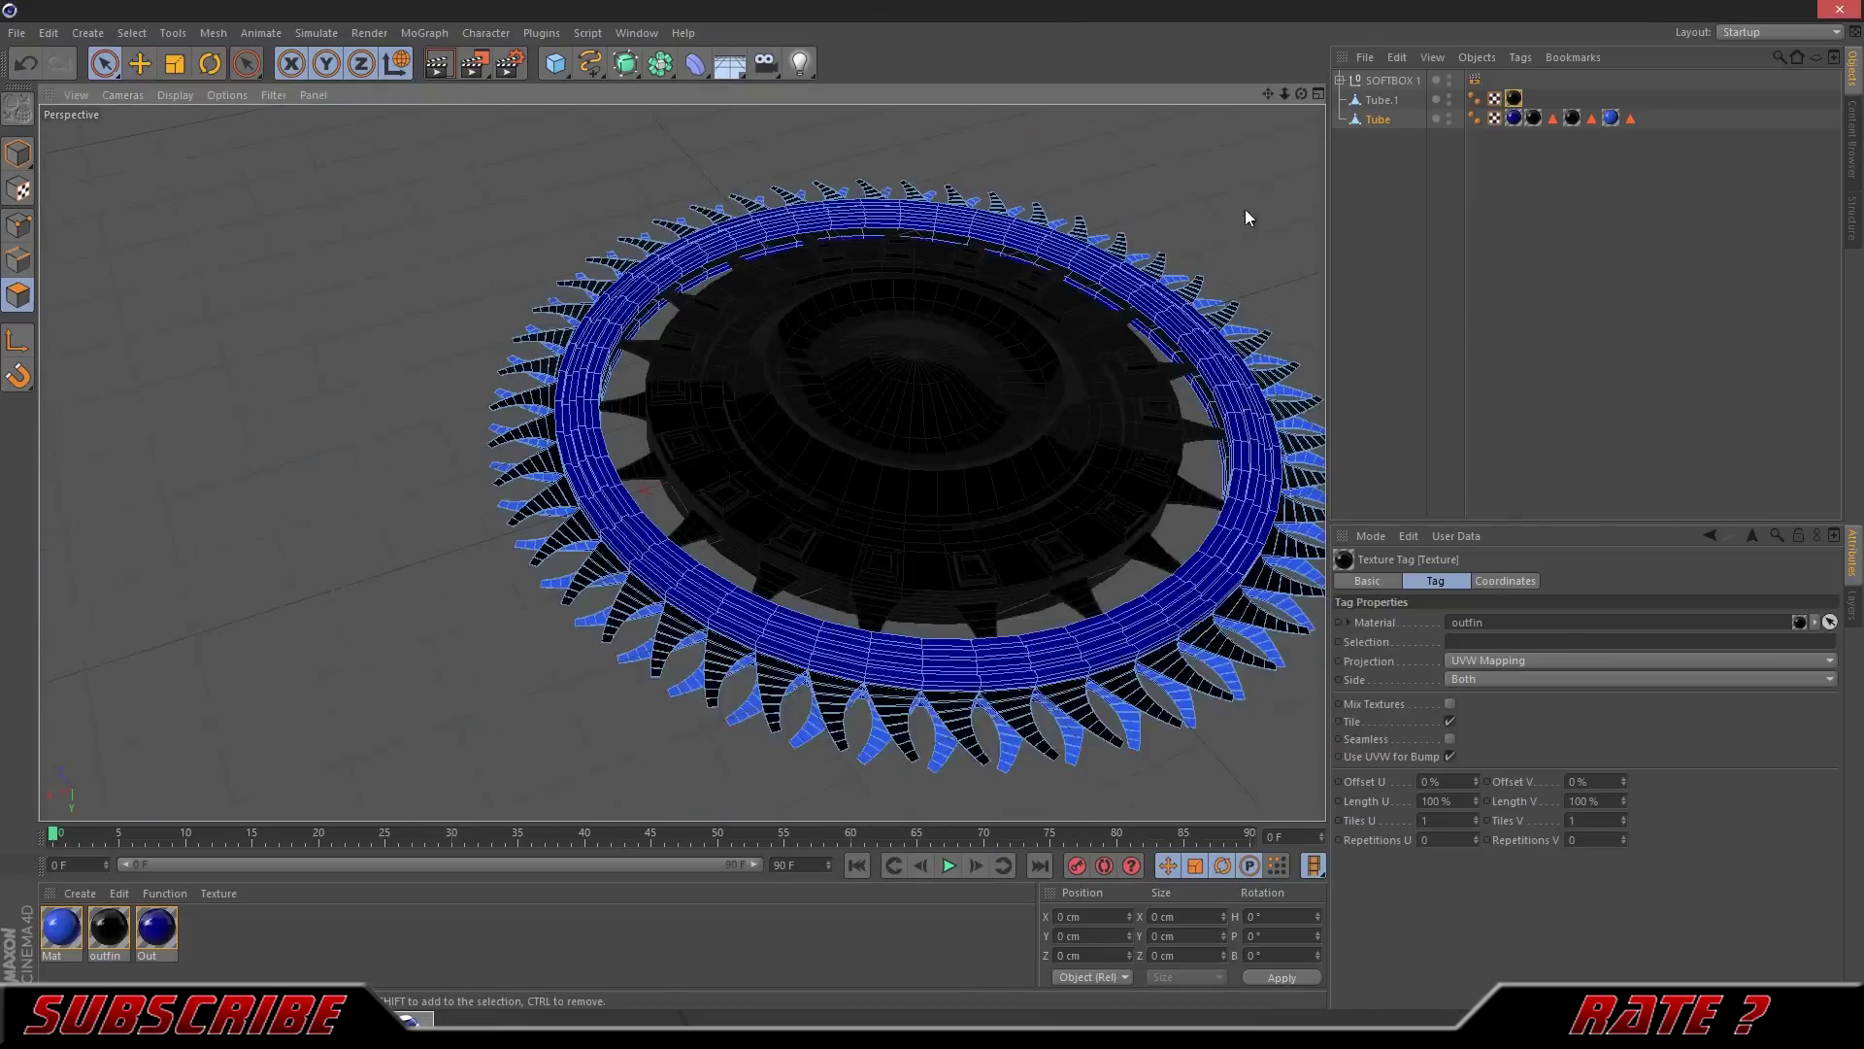
Step: Add a Plane as the floor under the gear and set it not to receive shadows
left_click(558, 67)
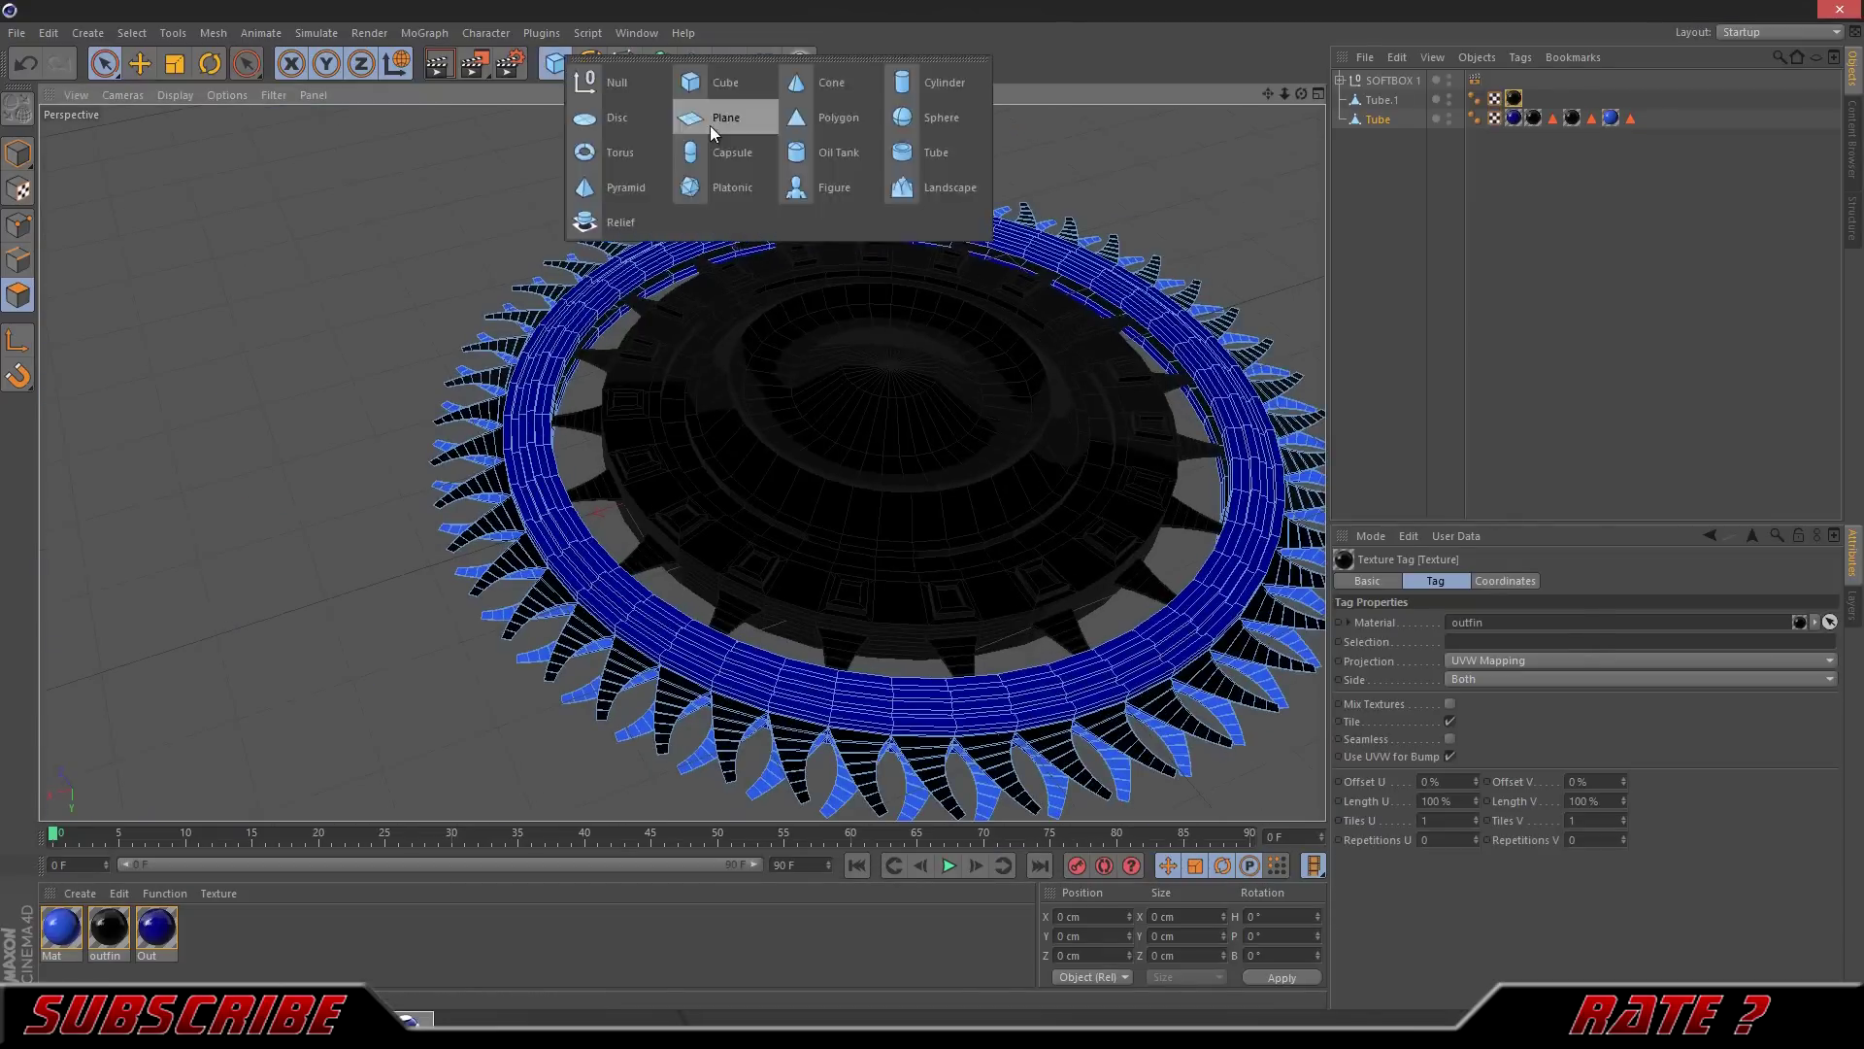
left_click(726, 117)
left_click(1437, 581)
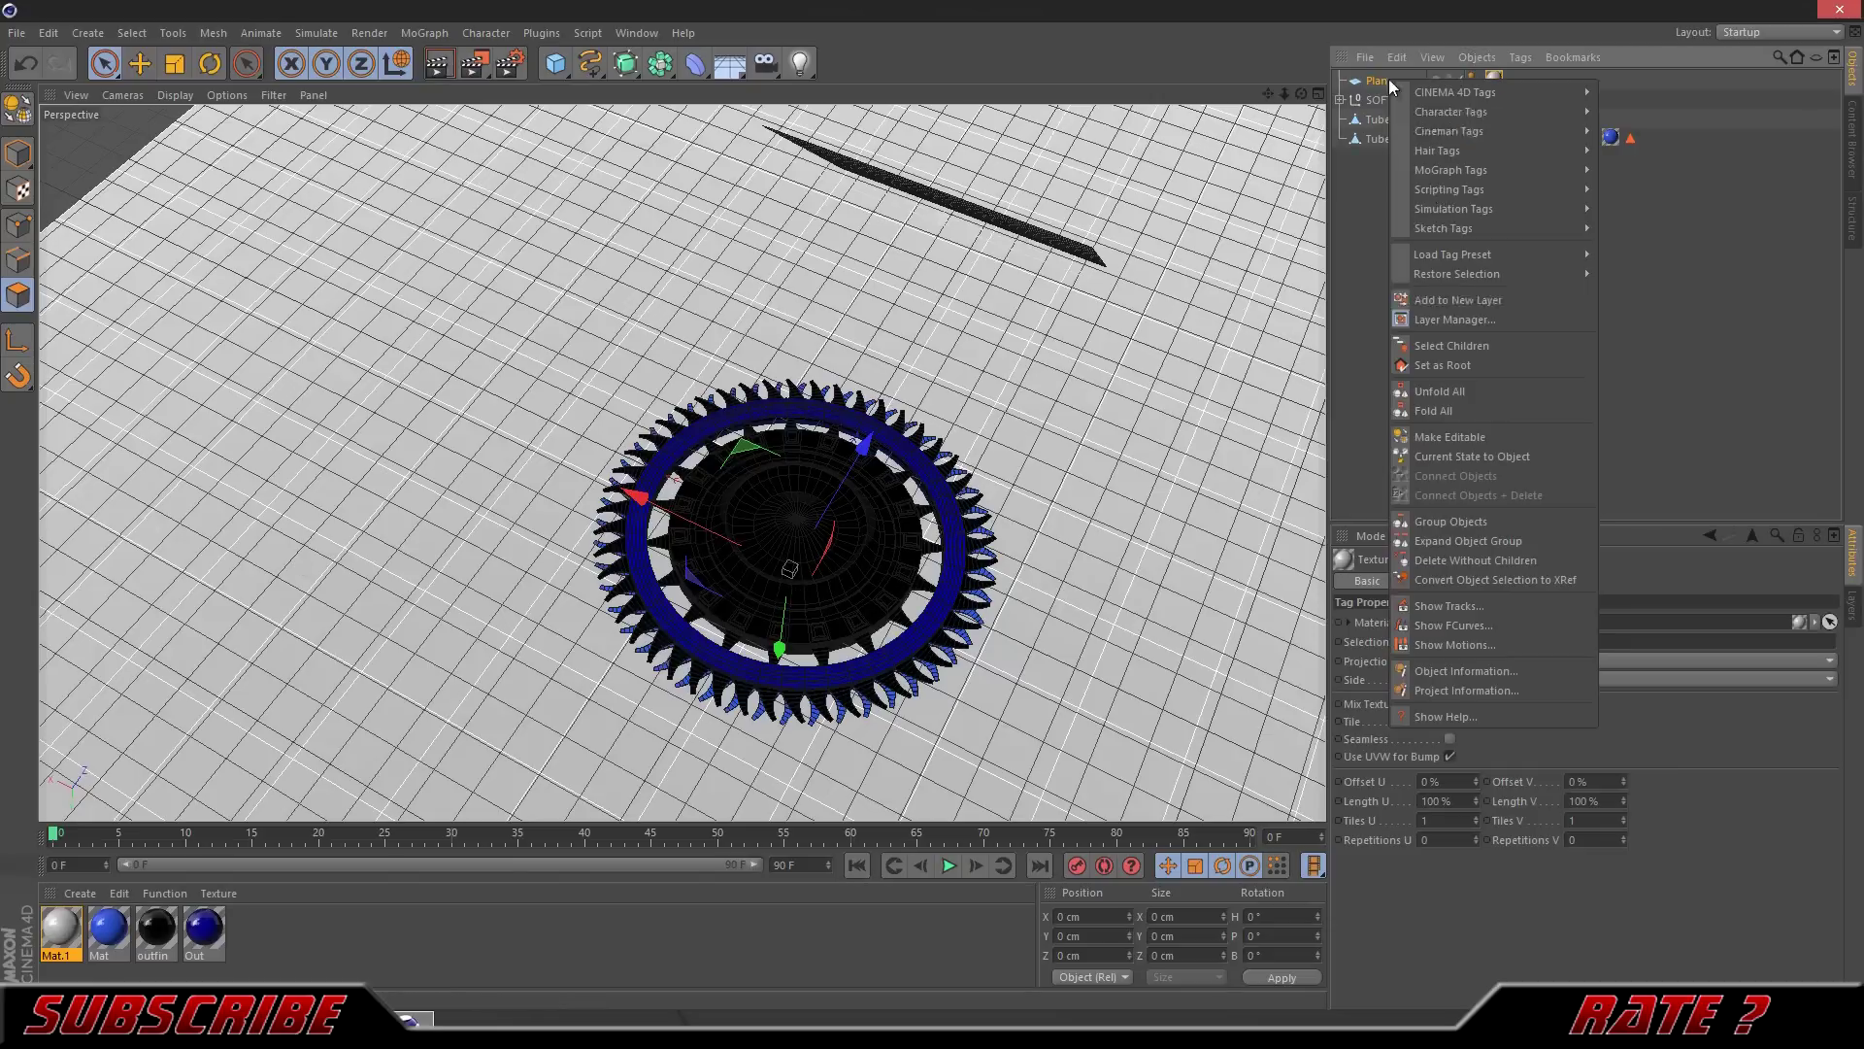
left_click(1438, 638)
Step: Render a preview with the floor and begin saving the scene with File > Save As
key("ctrl+r")
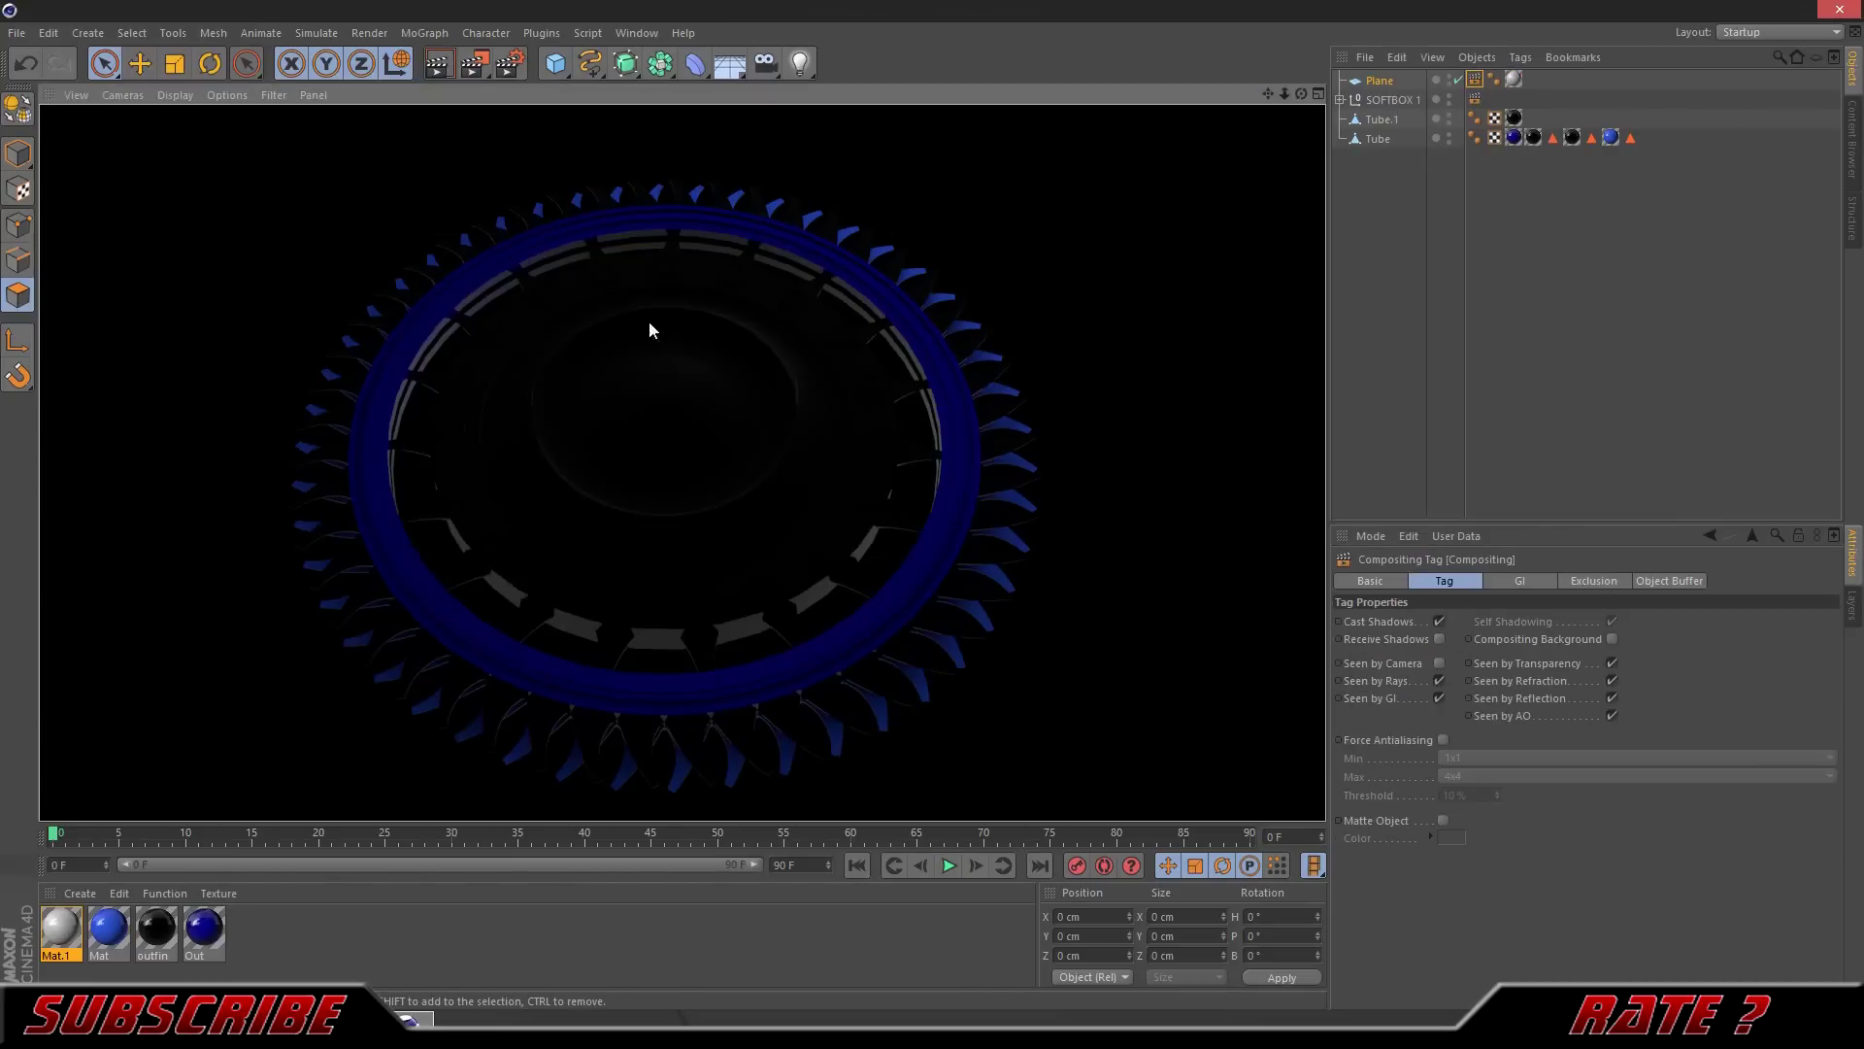
left_click(17, 32)
left_click(99, 175)
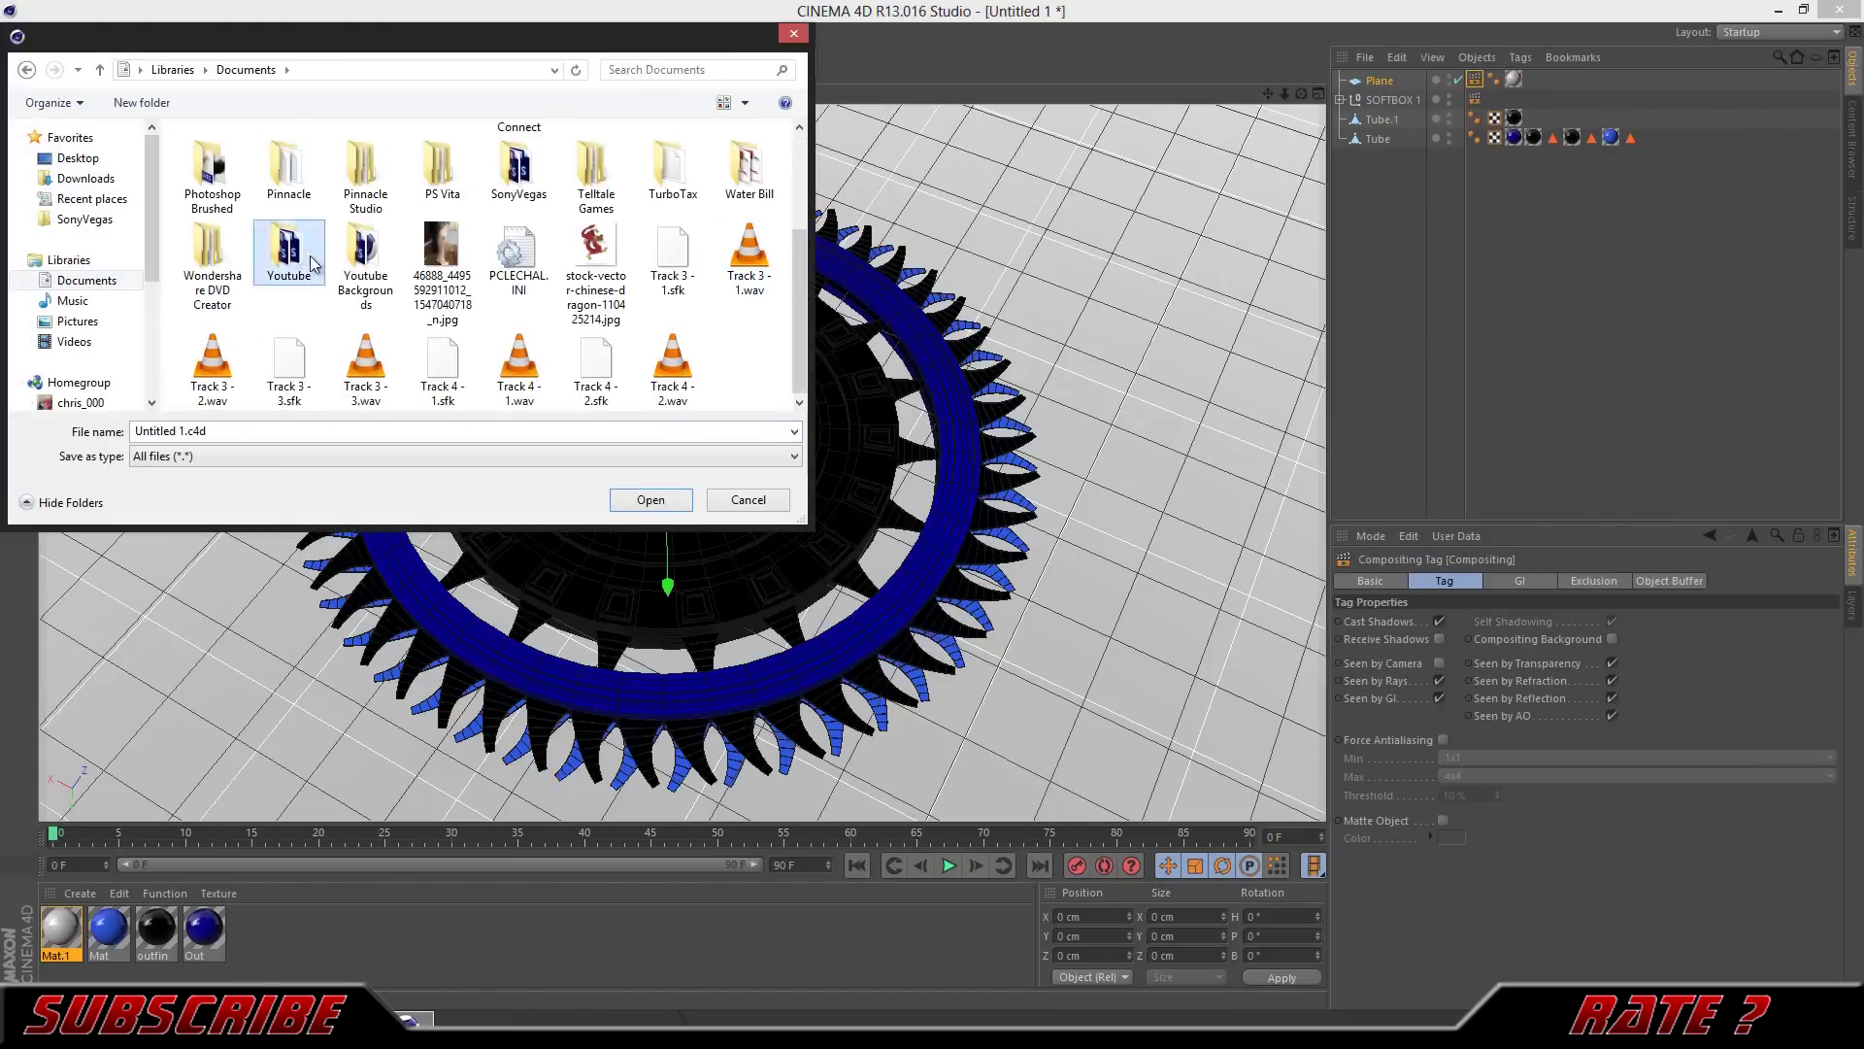